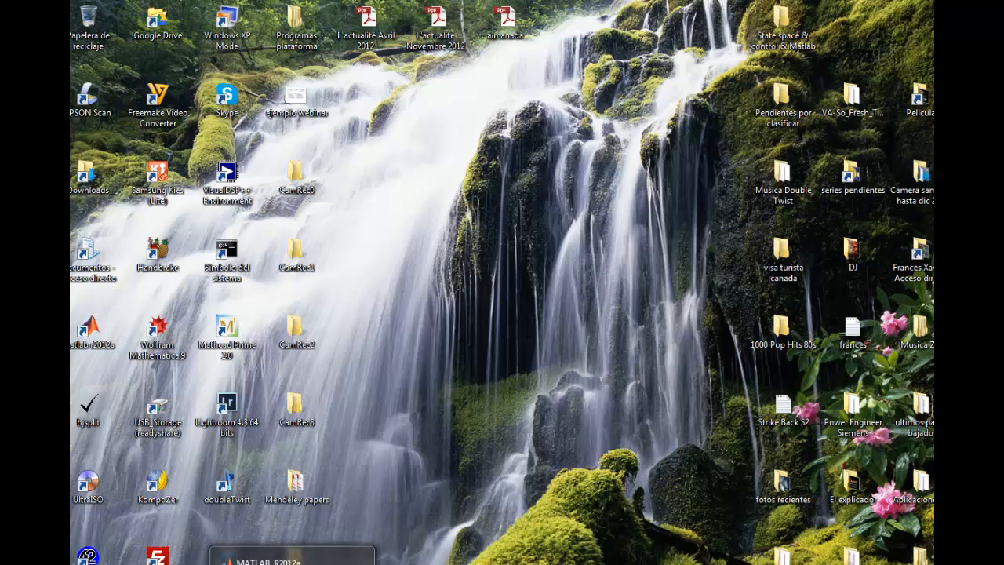
Switch to MATLAB, open the Simulink Library Browser and move its window fully into view
left_click(292, 559)
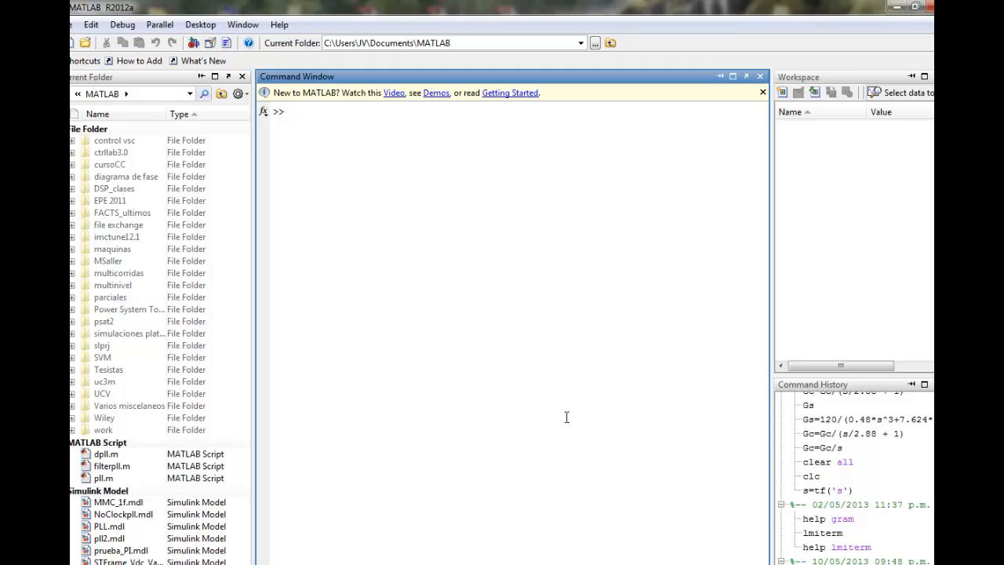
left_click(194, 44)
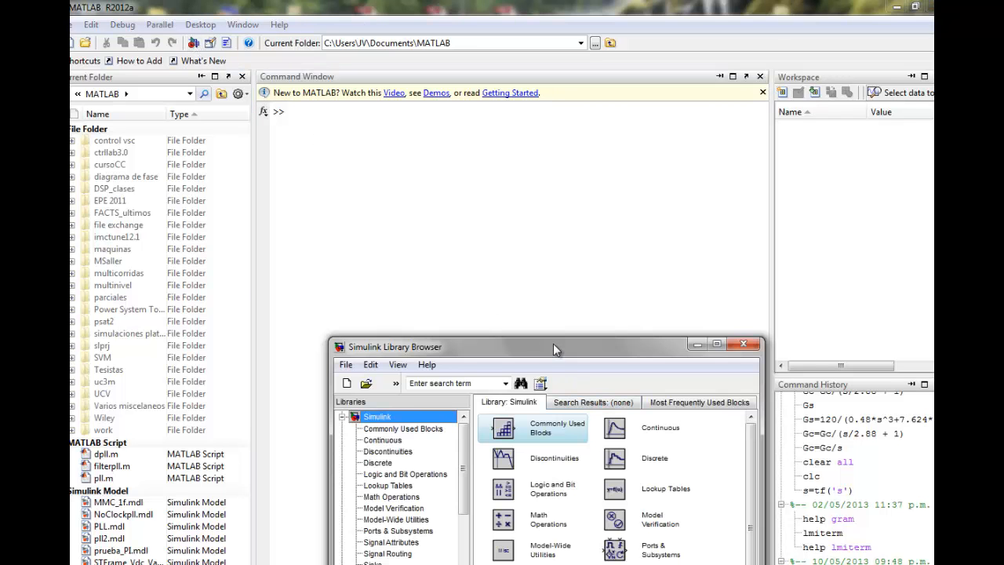
left_click_drag(553, 343, 687, 141)
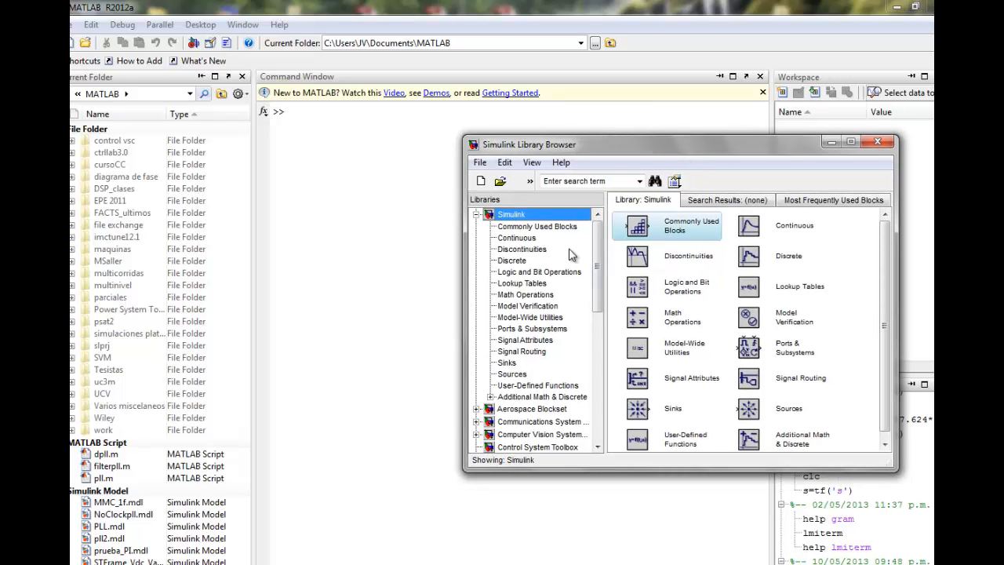
Expand Simscape in the library tree and show the contents of the SimPowerSystems library
scroll(594, 249, "down", 4)
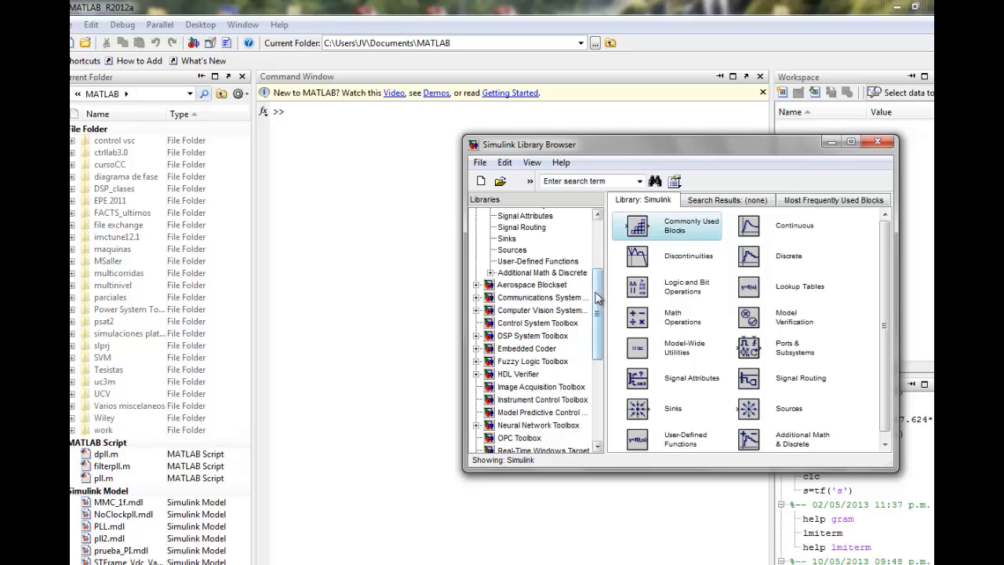
left_click_drag(599, 297, 602, 376)
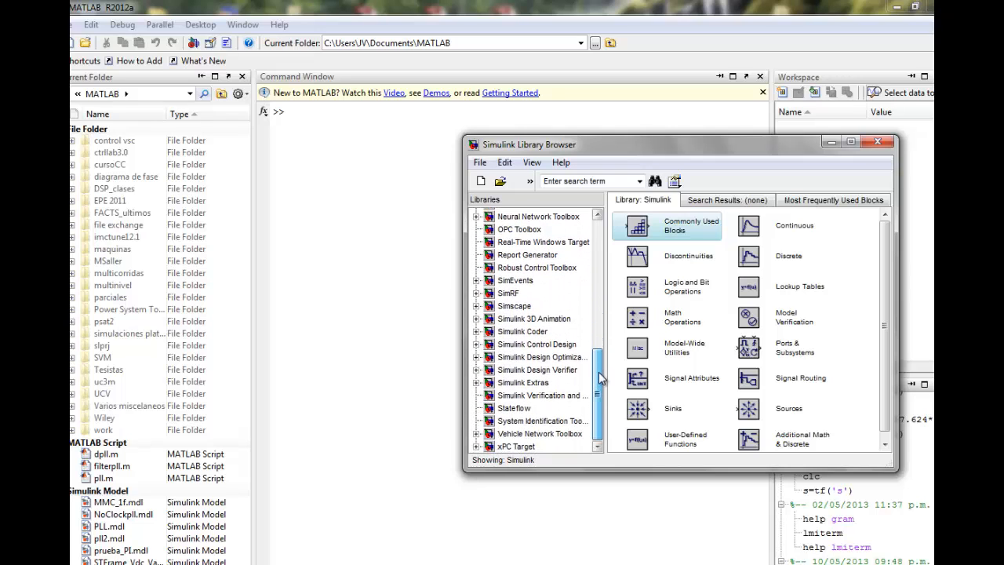
double_click(521, 306)
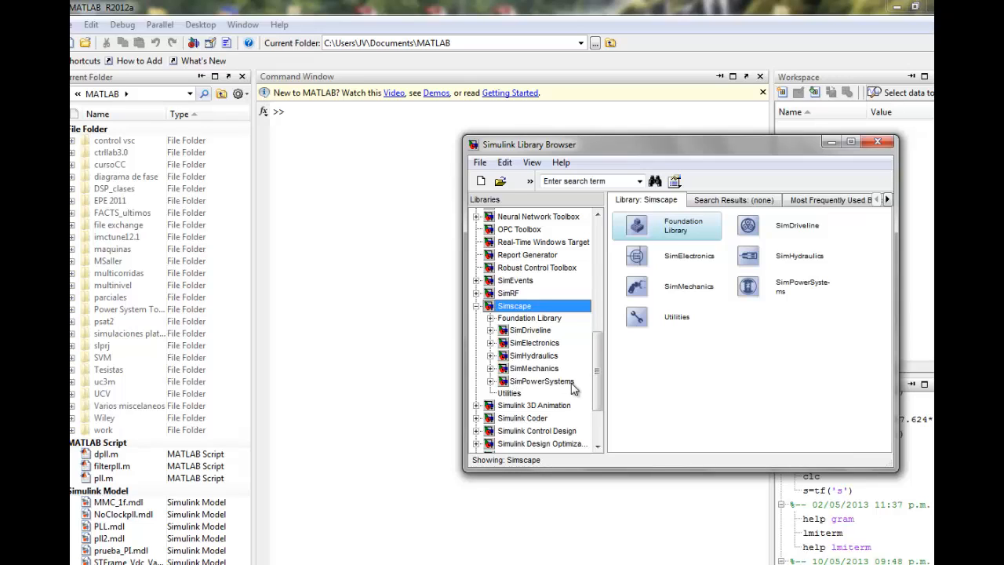
left_click(528, 382)
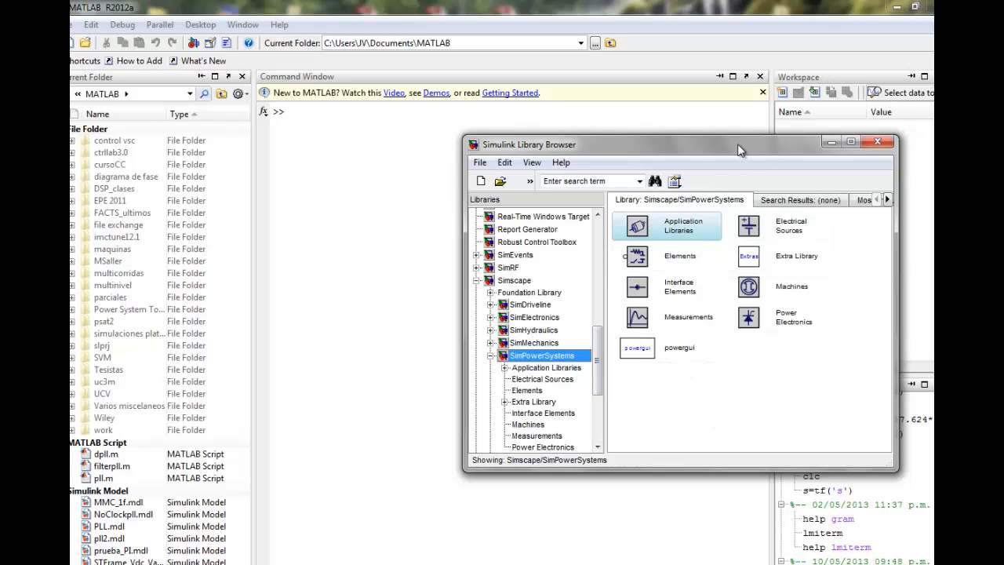
left_click_drag(740, 144, 773, 136)
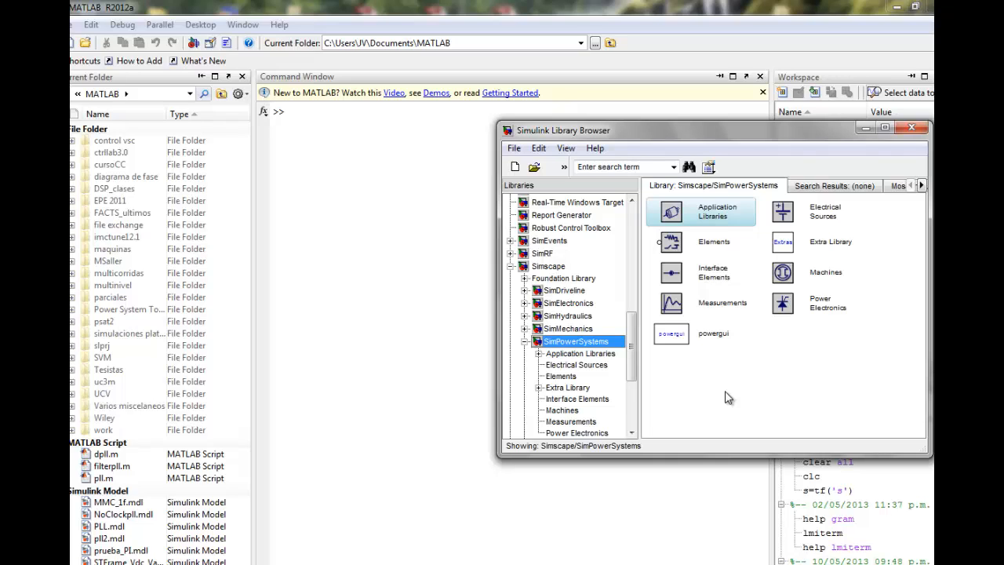
Create a new Simulink model, move its window clear of the Library Browser's block list and enlarge it
left_click(515, 168)
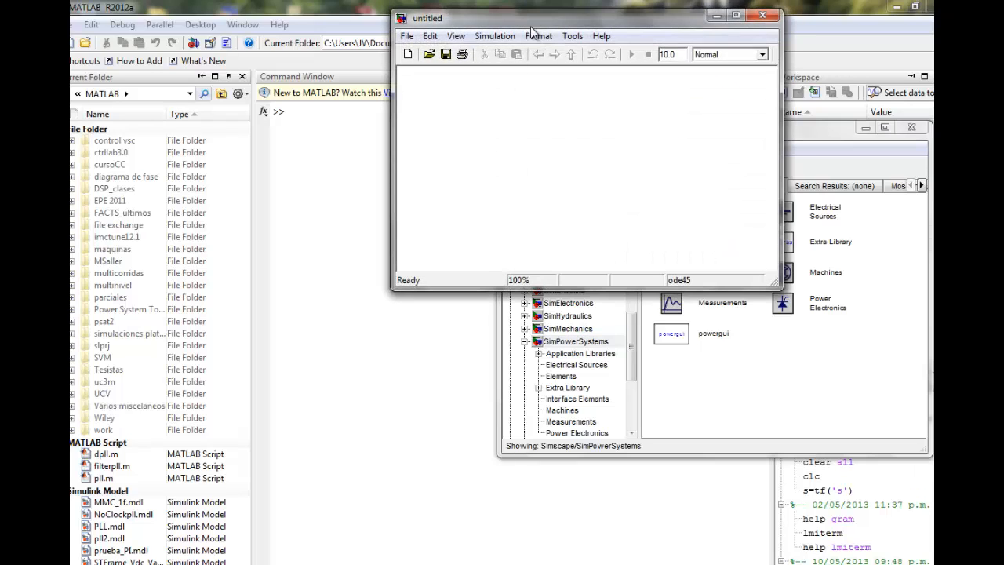
left_click_drag(526, 22, 228, 217)
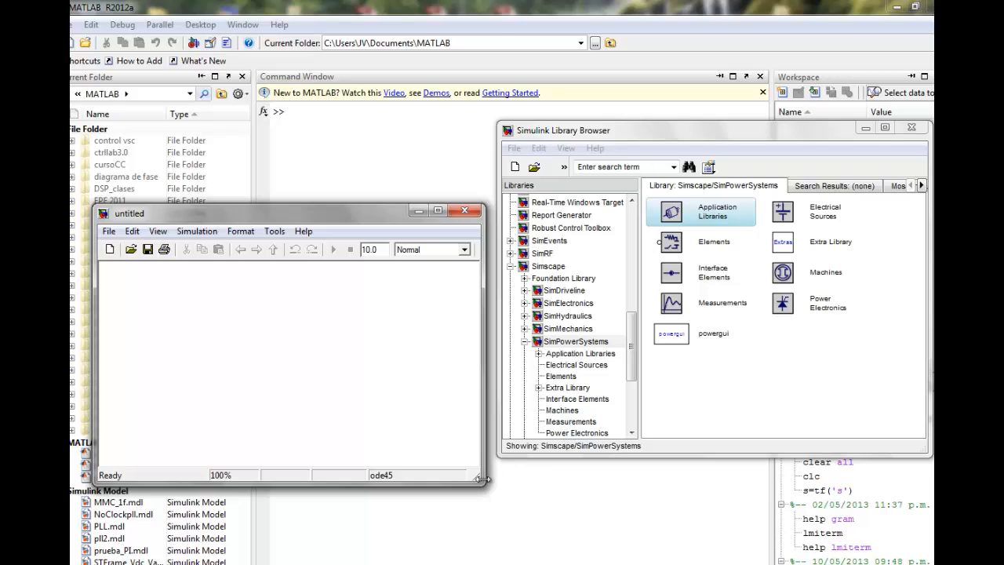
left_click_drag(481, 481, 616, 500)
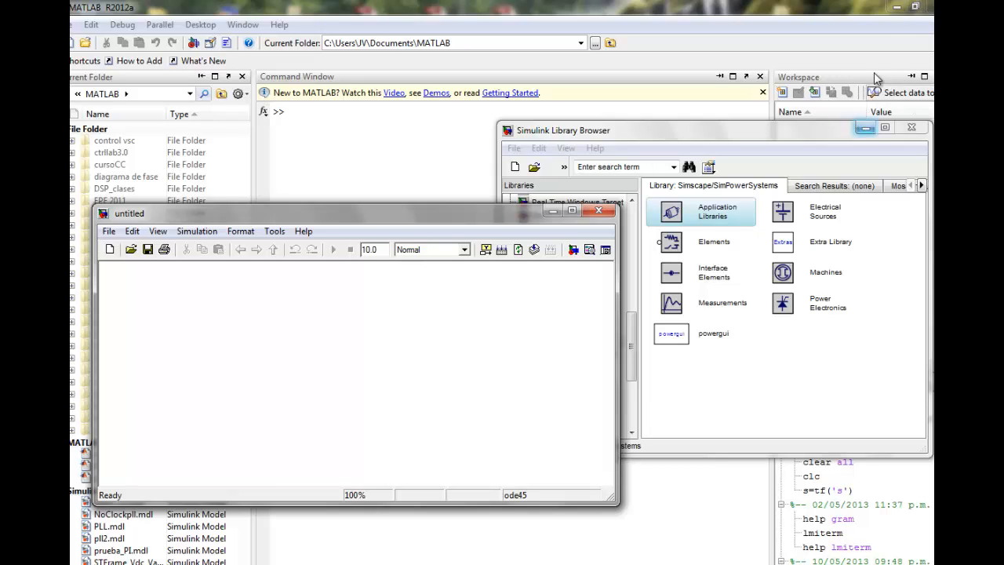
Minimize the main MATLAB window and open the "ejemplo webinar" presentation from the desktop in PowerPoint
left_click(897, 8)
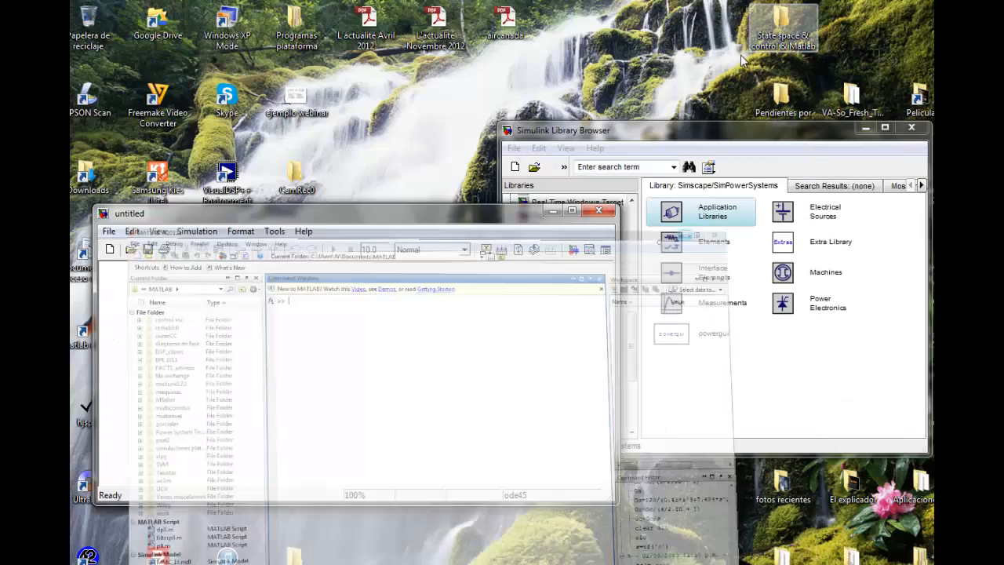
double_click(305, 102)
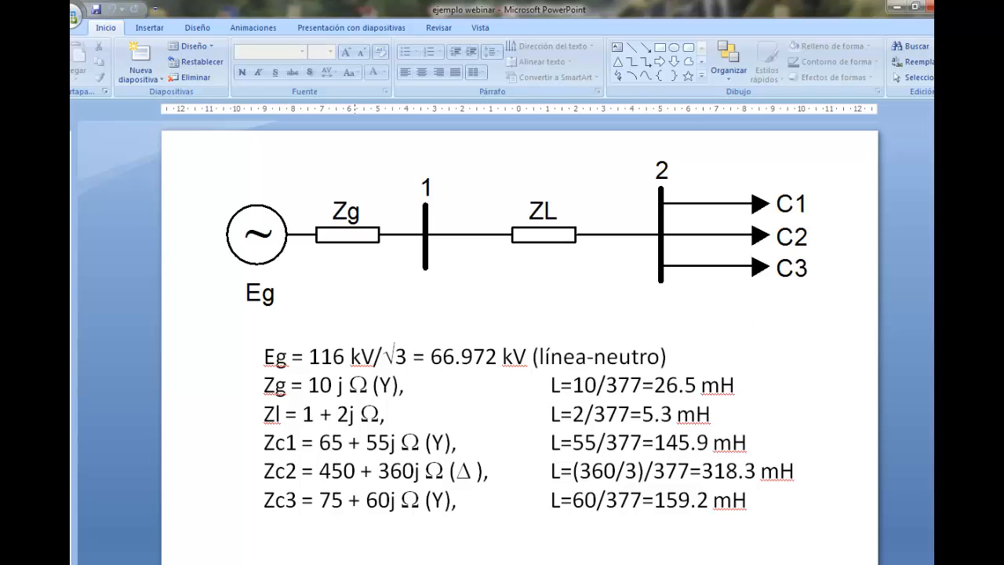
Bring the untitled model and the Simulink Library Browser in front of the slide and arrange them side by side below the generator symbol
left_click(305, 564)
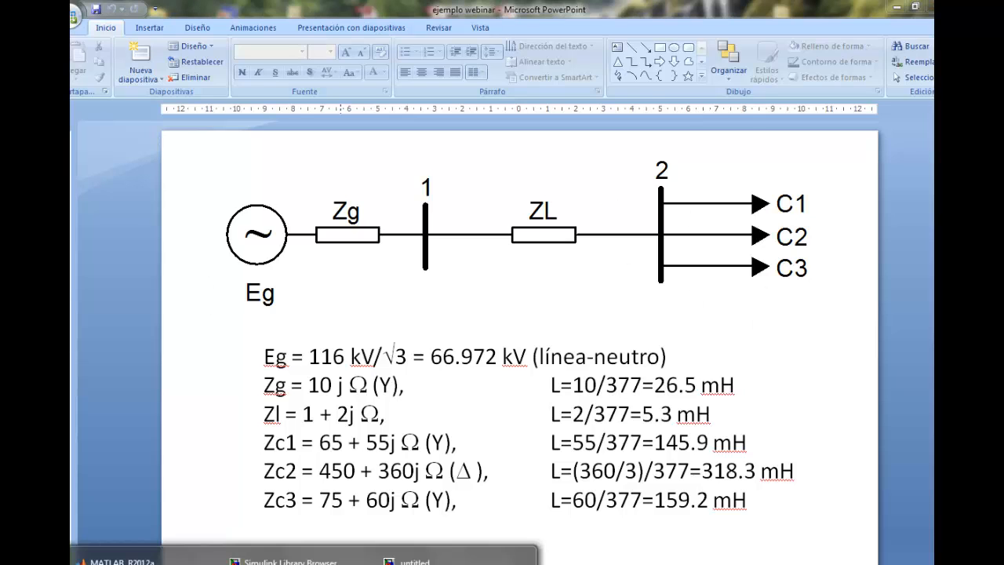
left_click(456, 561)
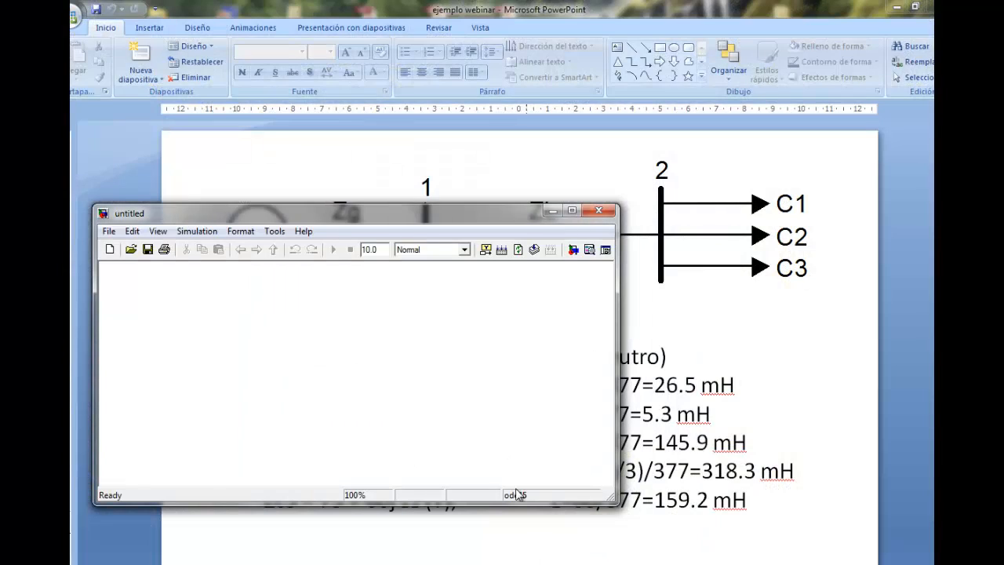
left_click_drag(437, 217, 455, 281)
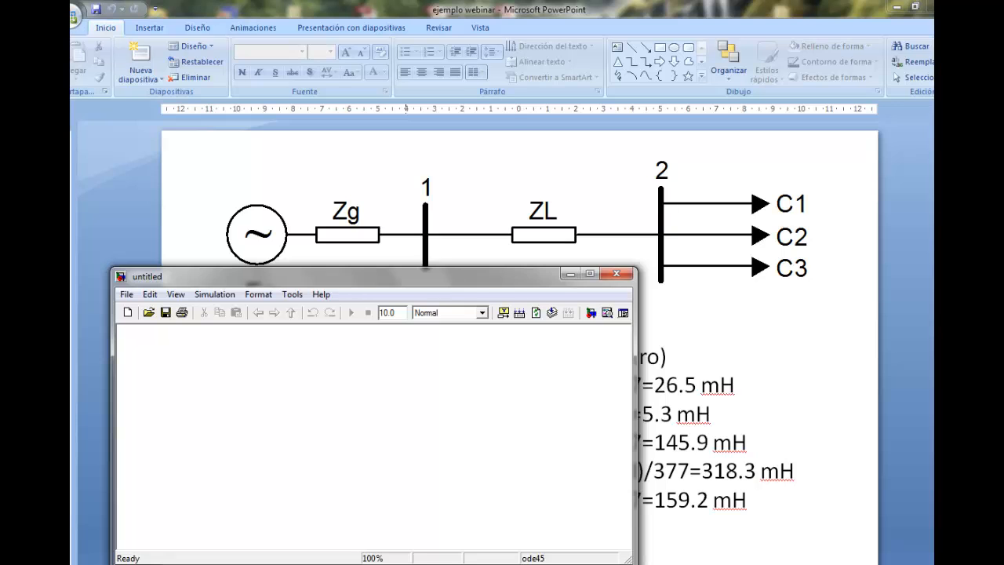
left_click(298, 559)
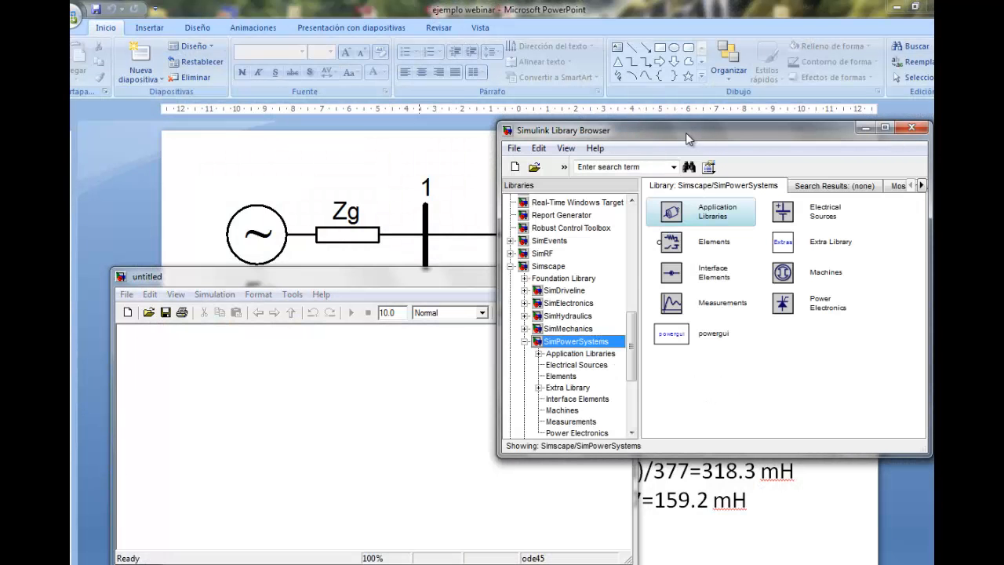
left_click_drag(685, 136, 717, 142)
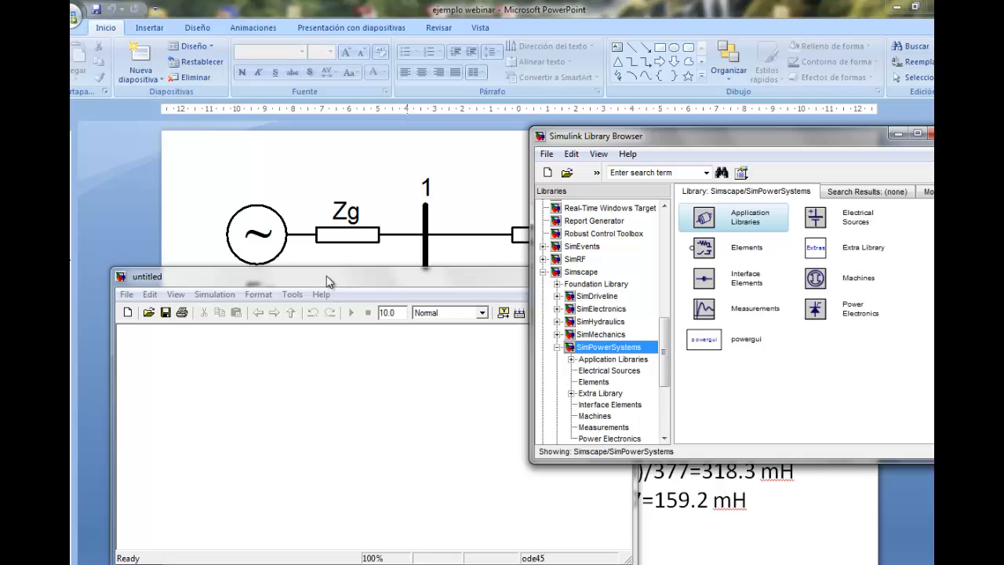
left_click_drag(326, 276, 293, 275)
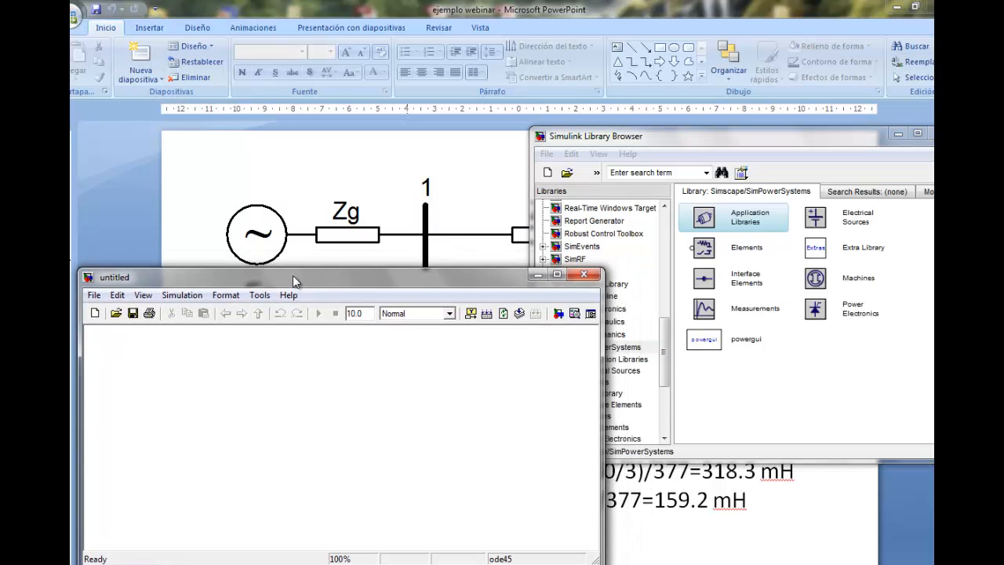
left_click_drag(690, 139, 684, 128)
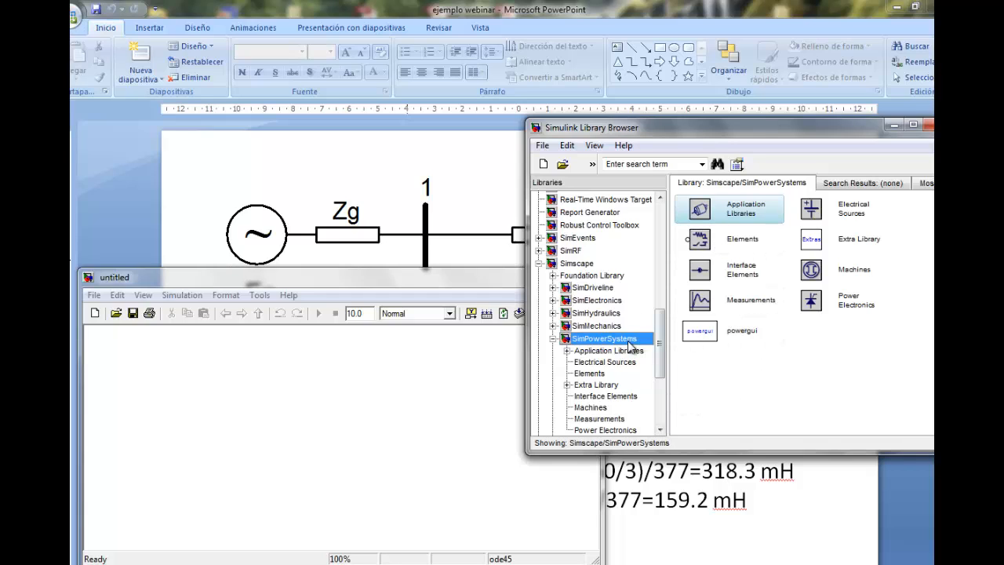
Add a Three-Phase Source block from the Electrical Sources library to the untitled model
double_click(813, 210)
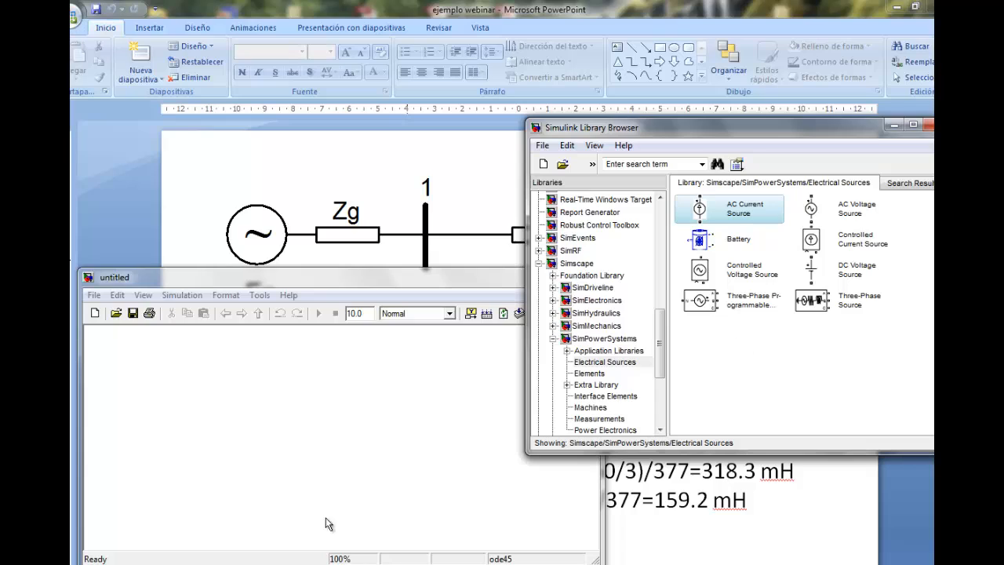
left_click(810, 301)
left_click_drag(809, 302, 130, 411)
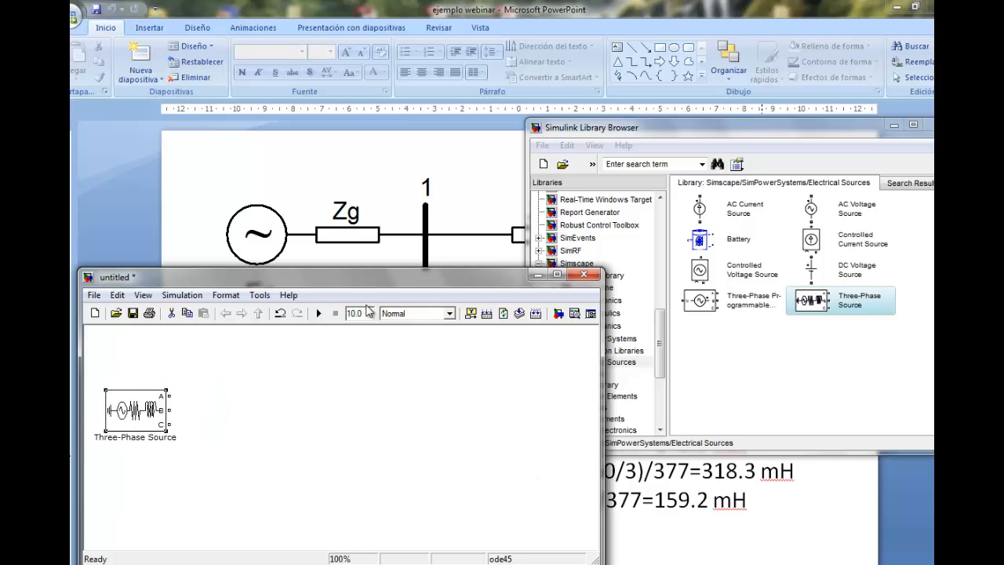
Add a Three-Phase Series RLC Branch block from the SimPowerSystems Elements library, placing it just beyond the Three-Phase Source's output ports
left_click(759, 345)
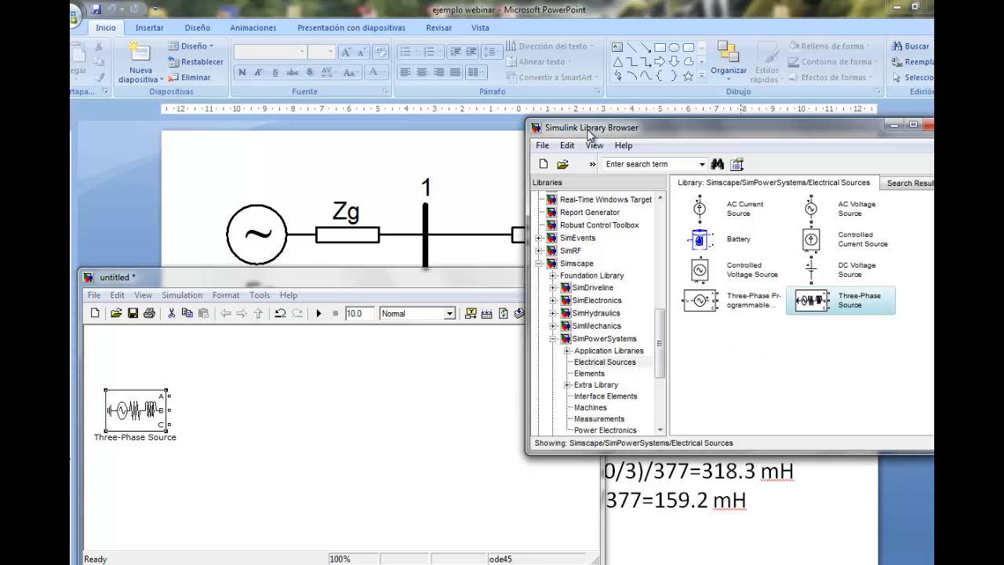
double_click(588, 340)
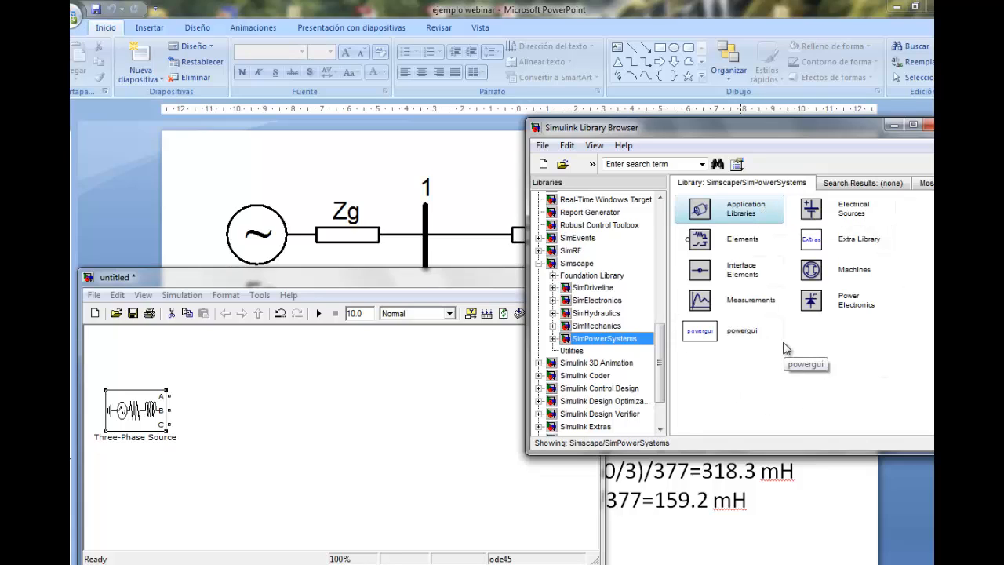
left_click_drag(663, 131, 630, 121)
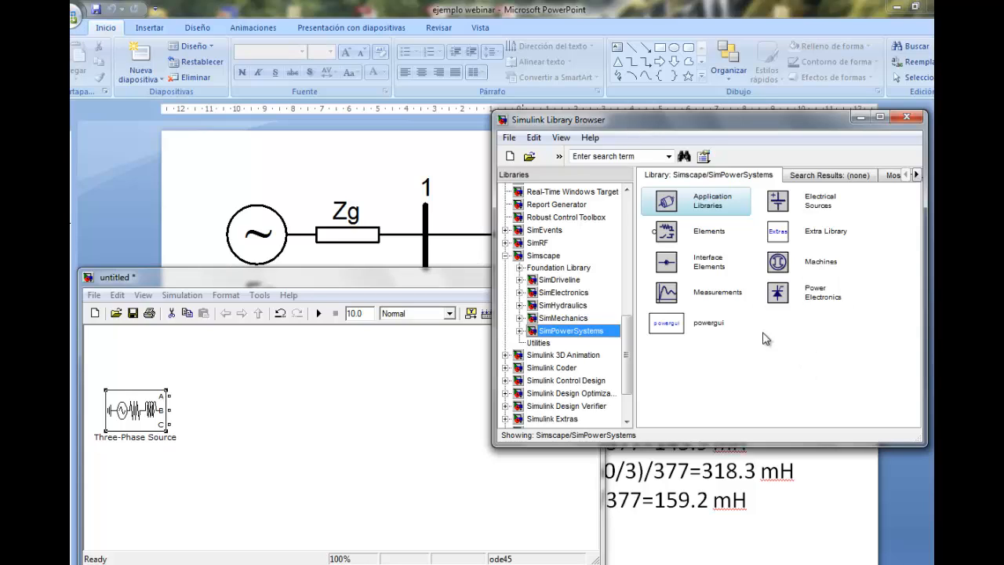
double_click(667, 233)
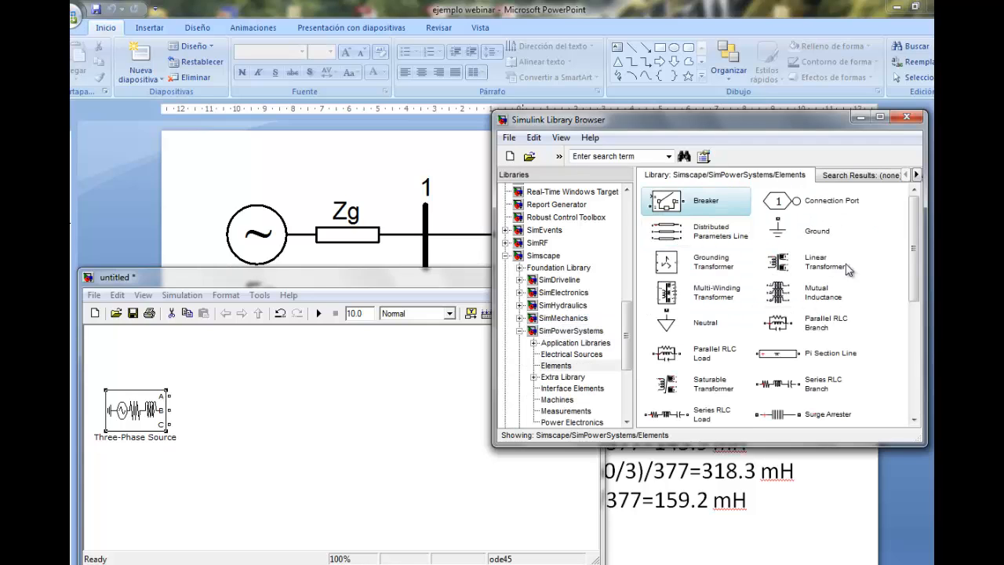
left_click_drag(916, 234, 908, 324)
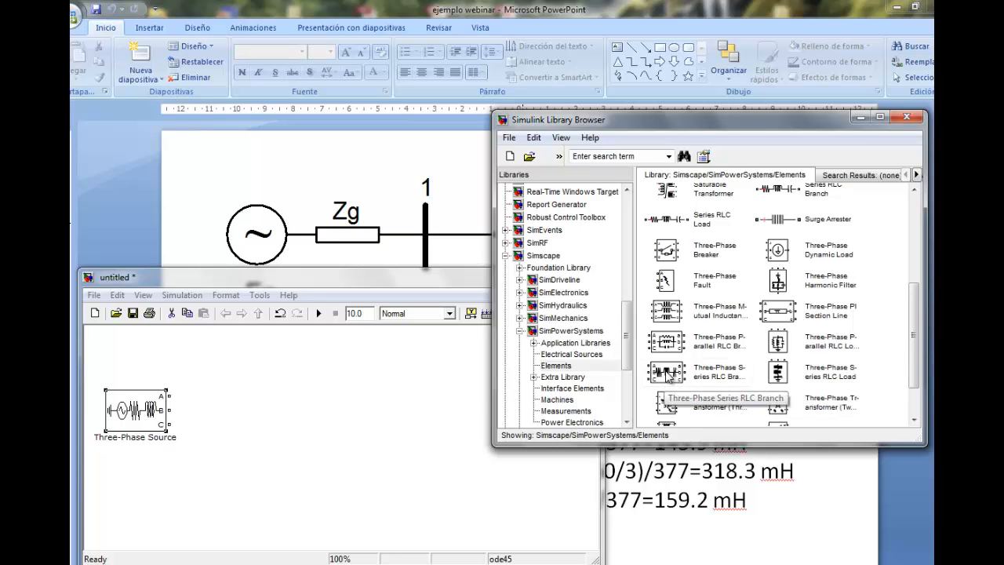
left_click_drag(667, 374, 289, 410)
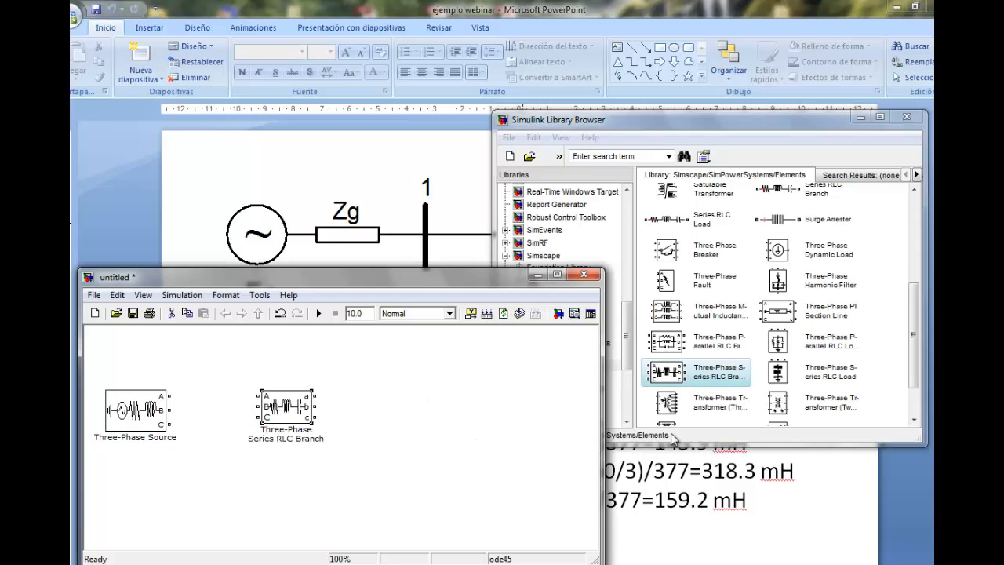
left_click_drag(294, 407, 262, 408)
left_click(355, 422)
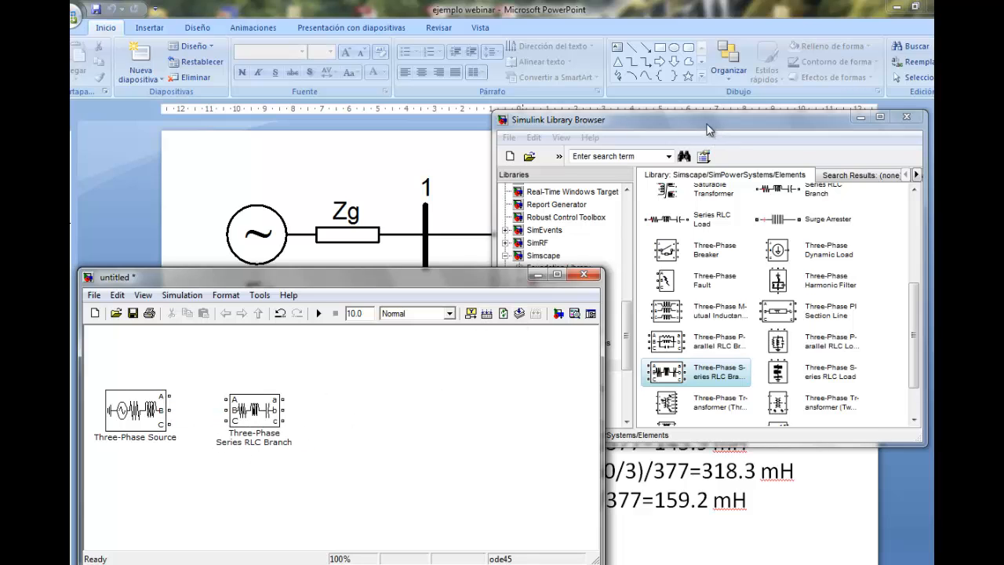
left_click_drag(709, 123, 683, 316)
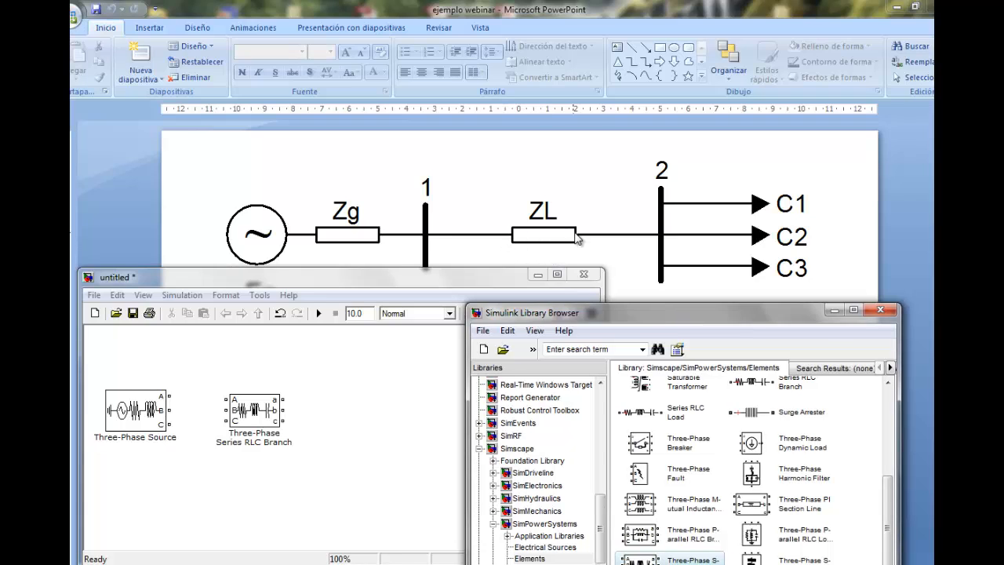
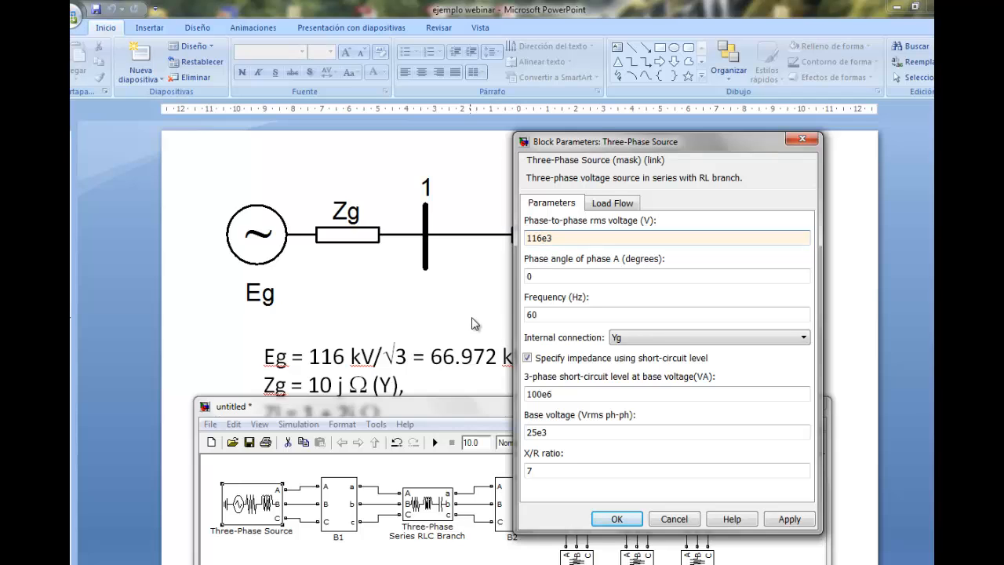
Keep the Three-Phase Source's phase angle of phase A at 0 degrees and choose Yg as its internal connection
double_click(555, 276)
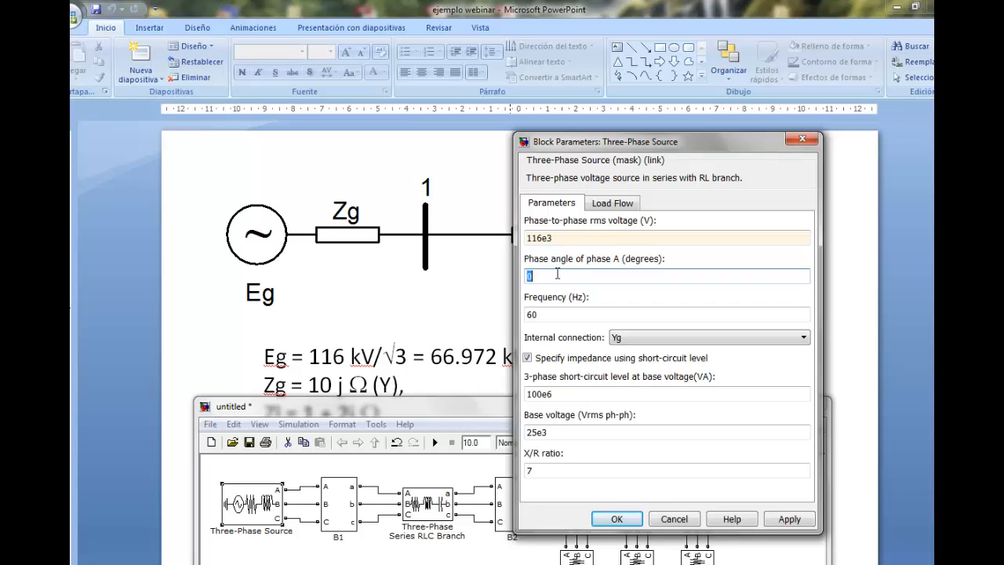
left_click(606, 275)
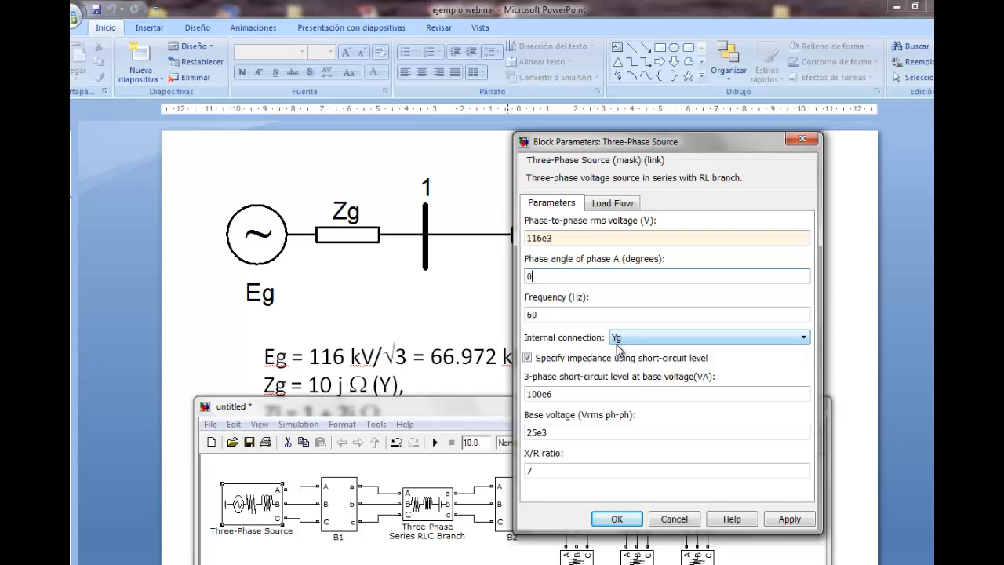
left_click(808, 339)
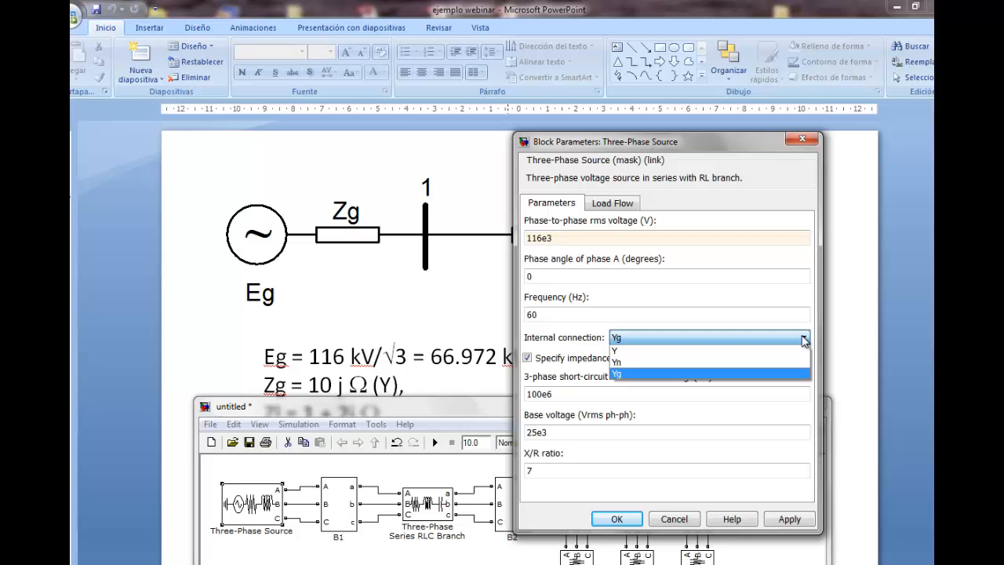
left_click(626, 375)
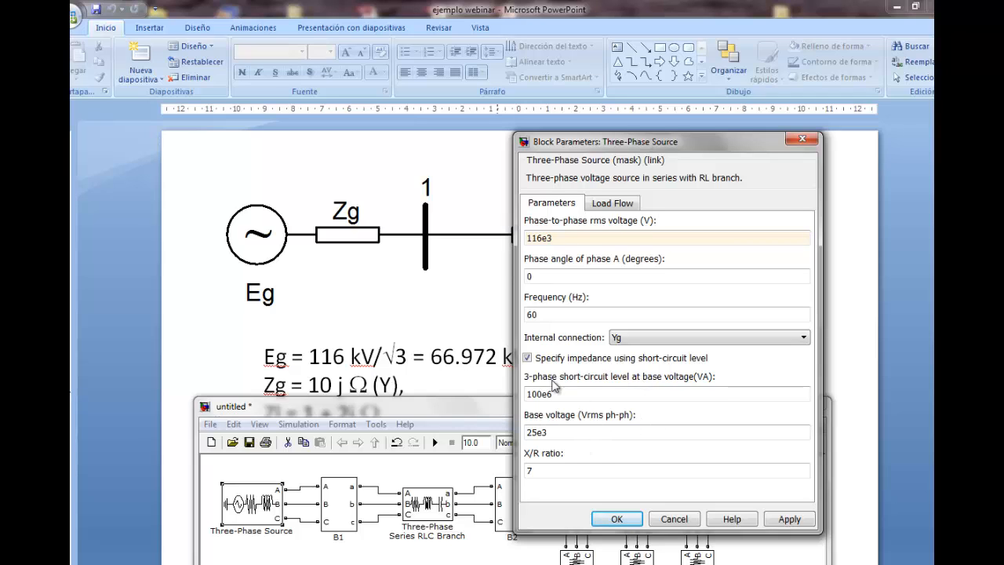
Turn off specifying the source impedance by short-circuit level and set the source resistance to 0 ohms
left_click(528, 358)
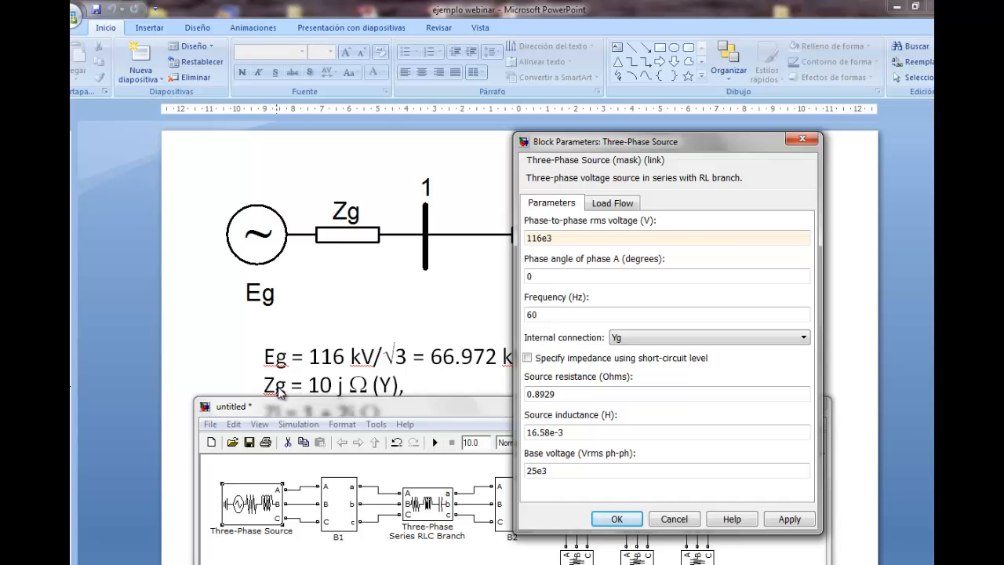
double_click(576, 392)
type("0")
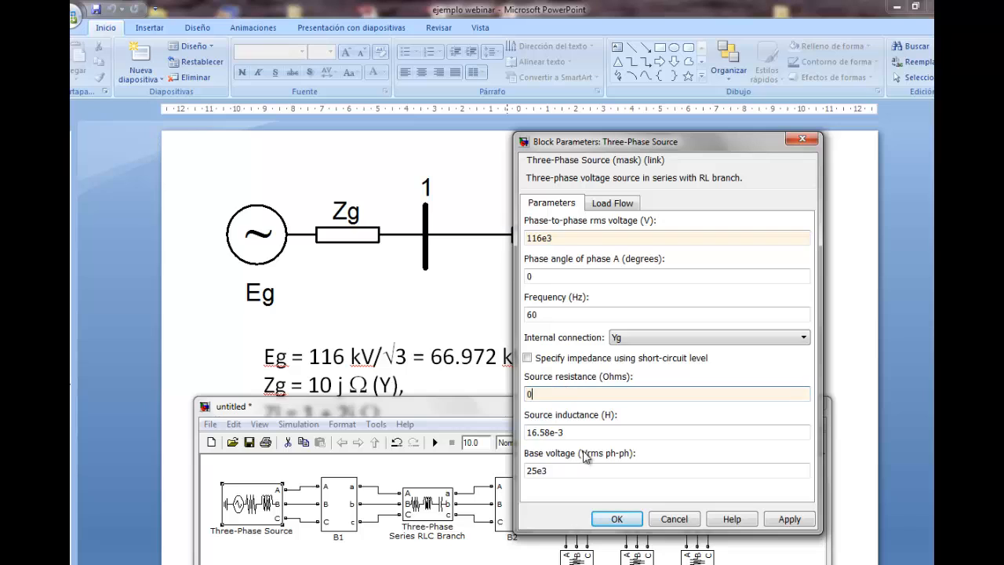
key("Tab")
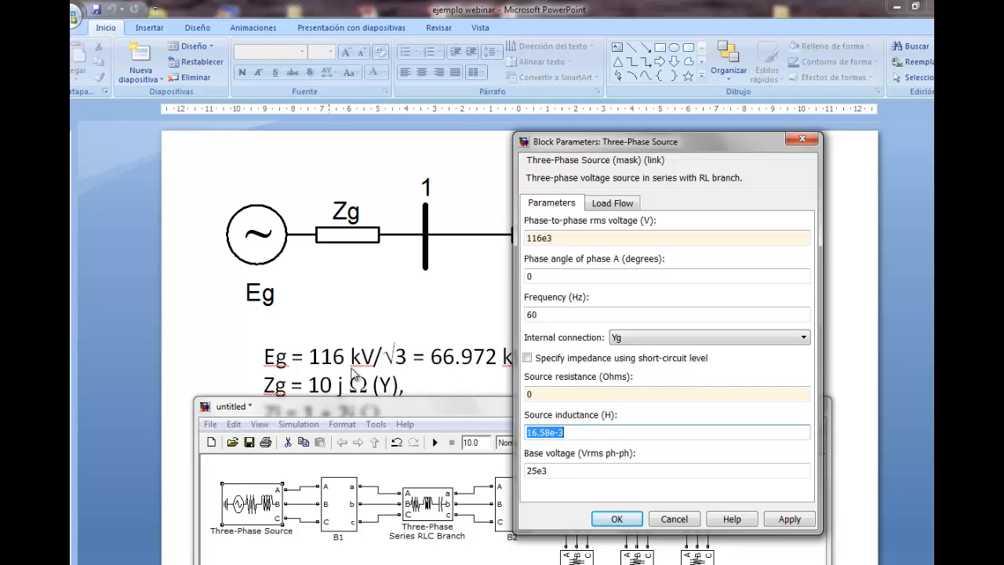
Move the source's parameter dialog aside to uncover the slide's inductance values and set the source inductance to 26.58e-3 H
left_click_drag(620, 150, 839, 150)
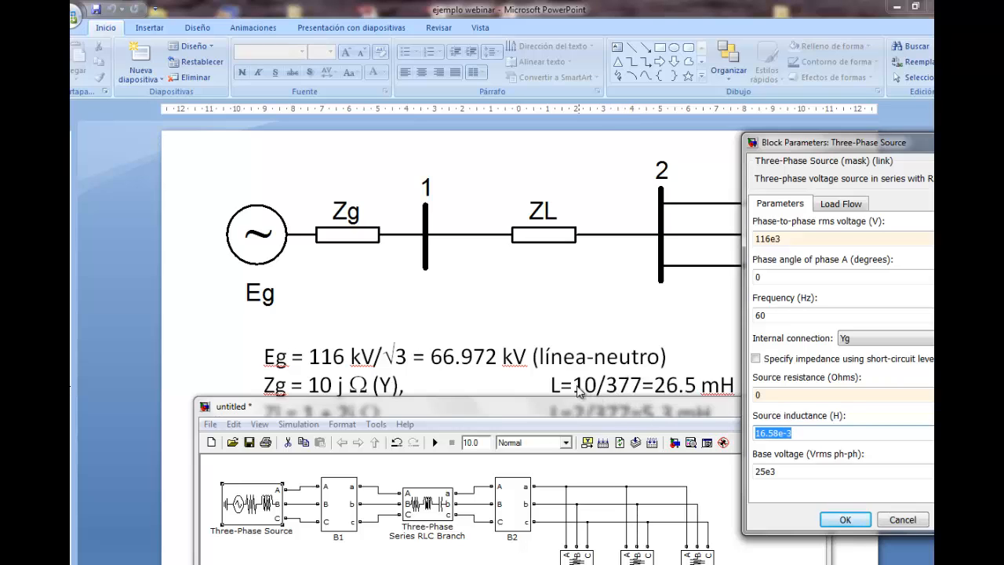
left_click(813, 430)
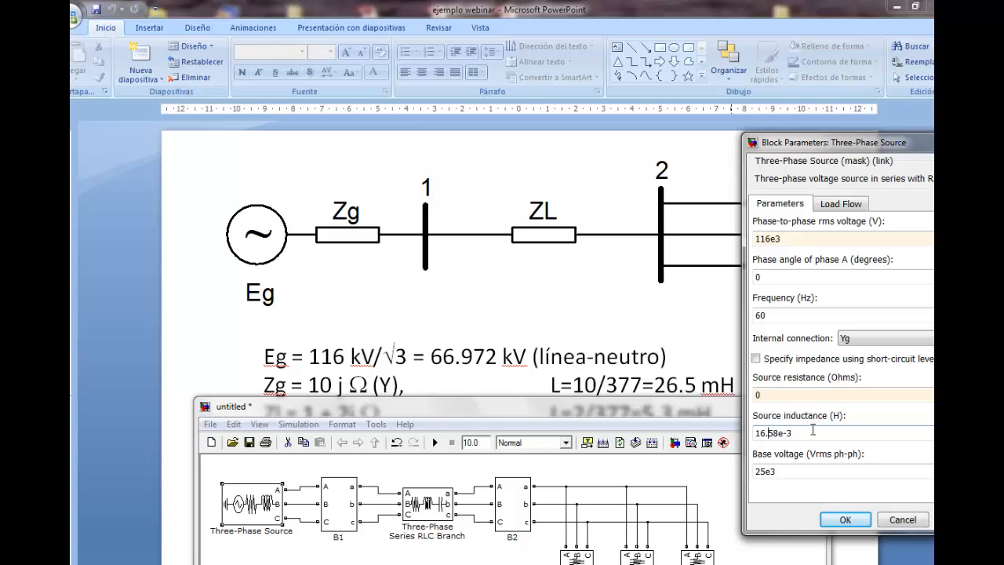
key("BackSpace")
type("2")
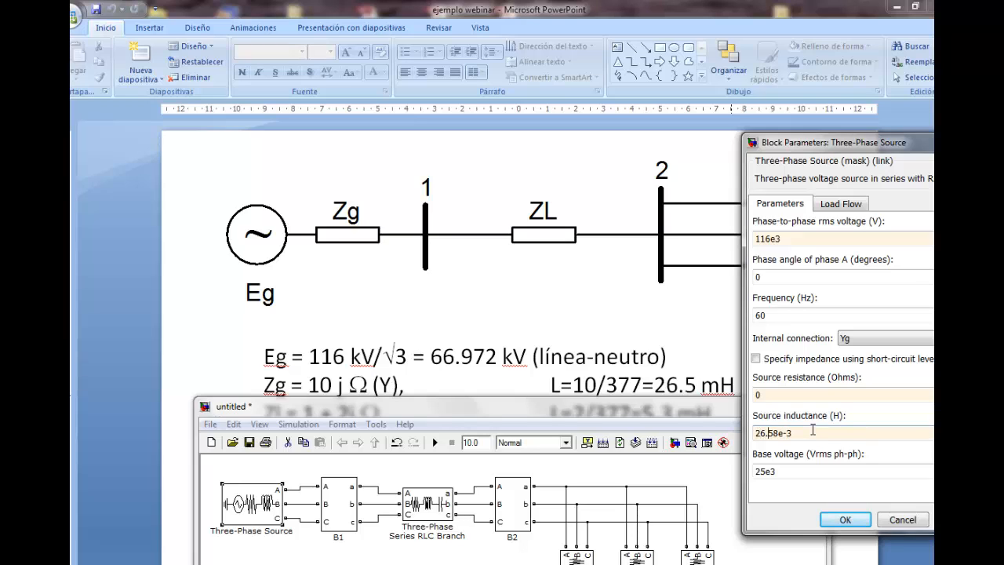
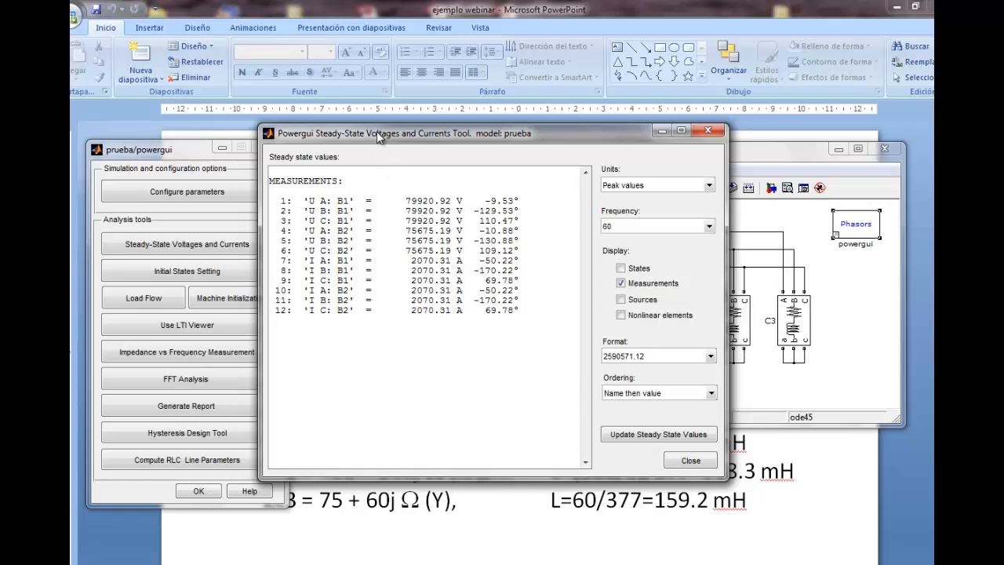
Switch the steady-state voltages and currents to RMS values and move the results window below the B1 and B2 blocks to compare them
left_click_drag(376, 131, 408, 148)
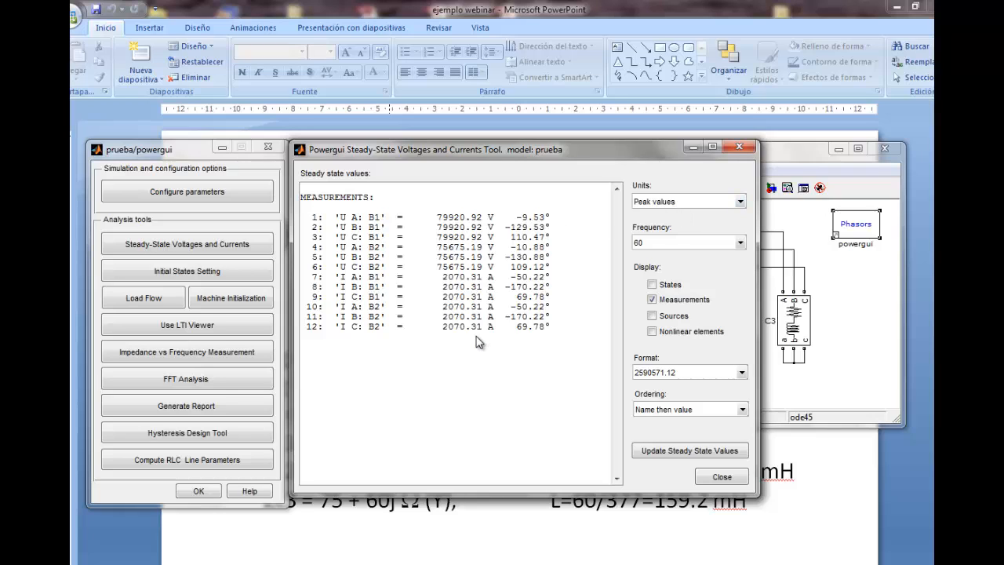
left_click(742, 202)
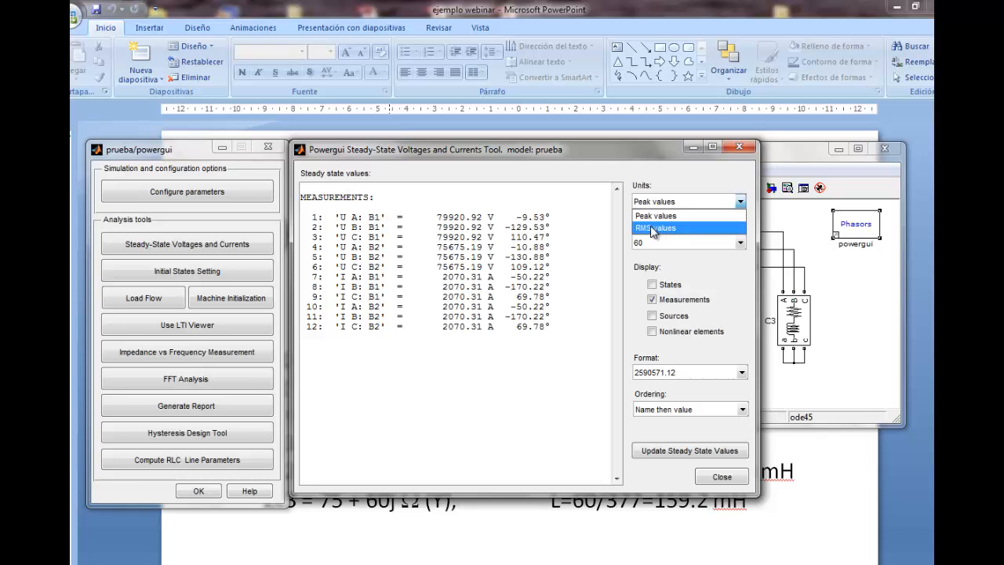
left_click(680, 228)
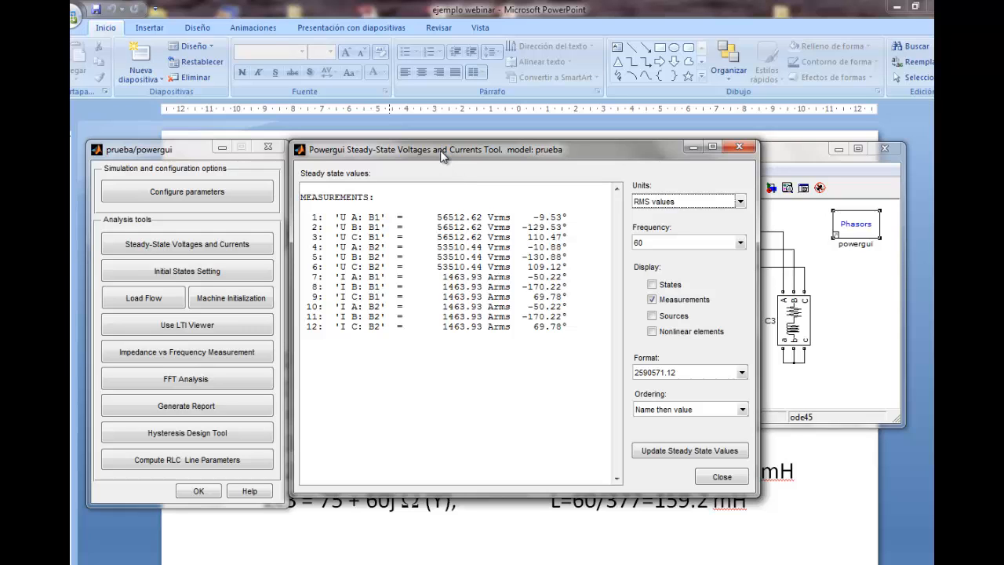
left_click_drag(441, 147, 458, 318)
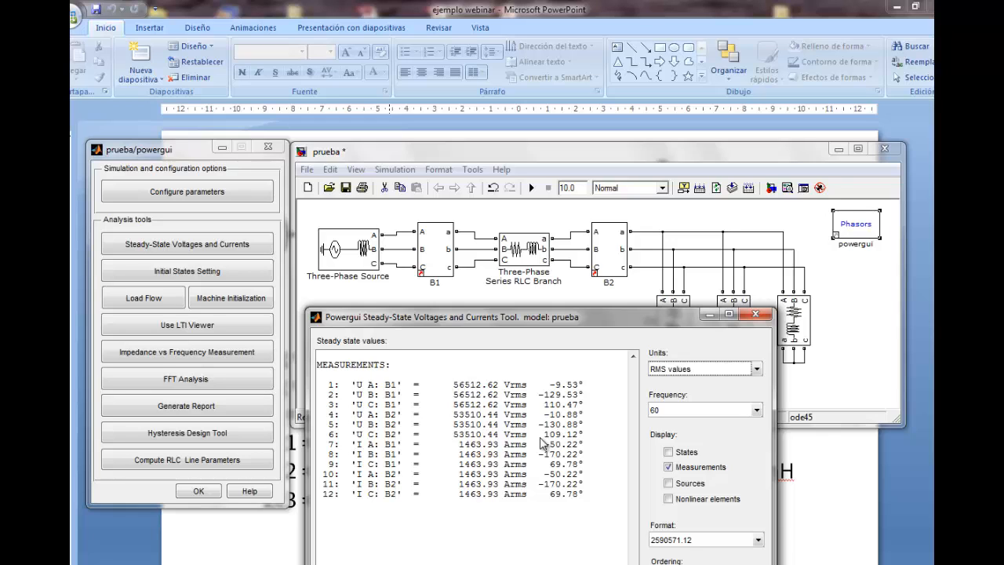
left_click_drag(434, 320, 428, 333)
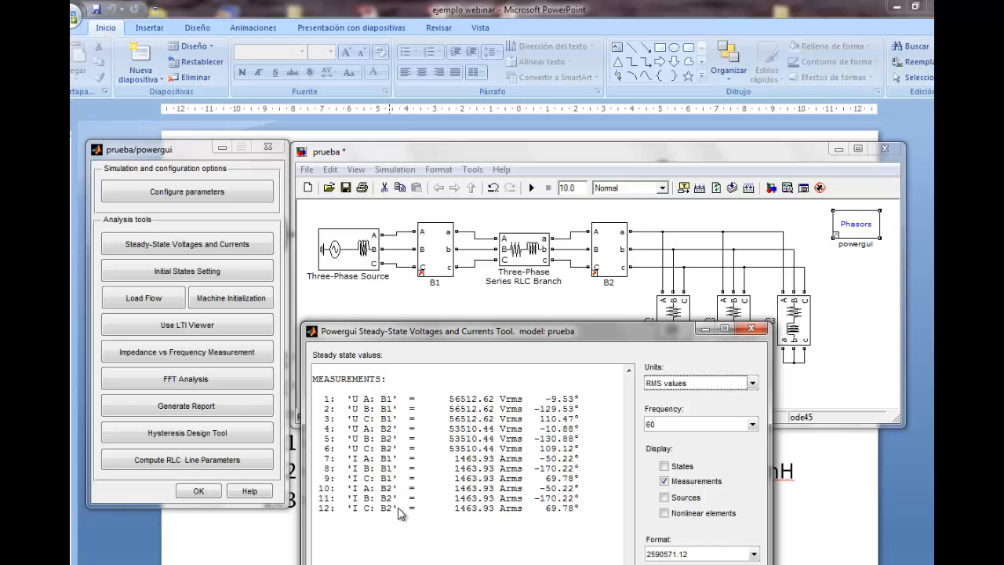
left_click_drag(467, 338, 472, 326)
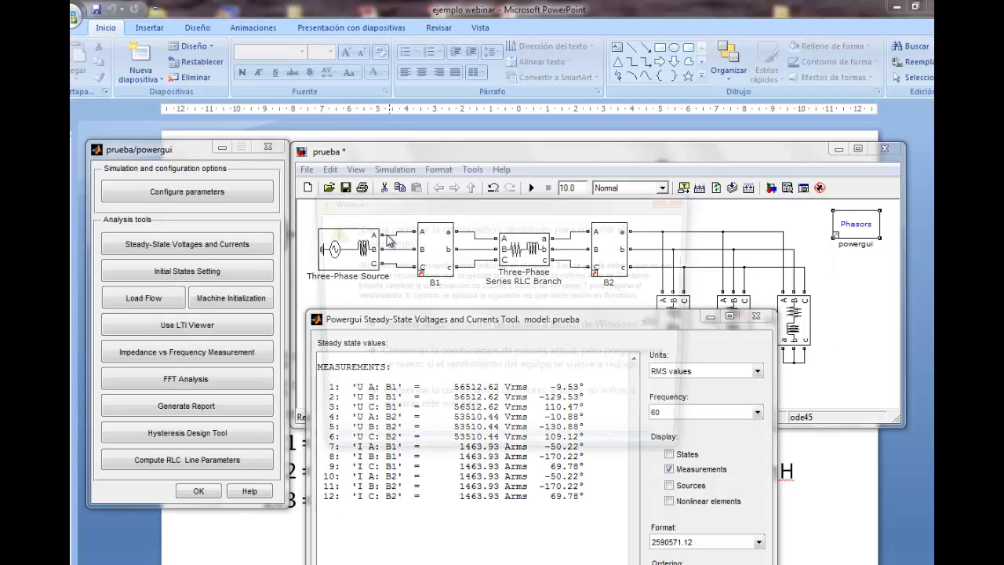
Dismiss the Windows colour scheme prompt, close the steady-state results window and extend the model window downward for more blocks
left_click(676, 199)
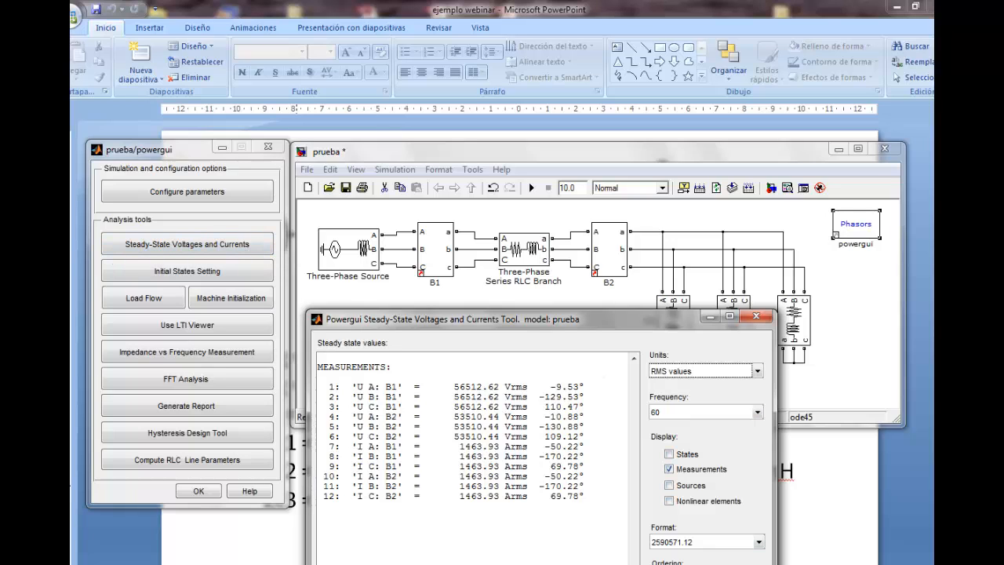
left_click(706, 563)
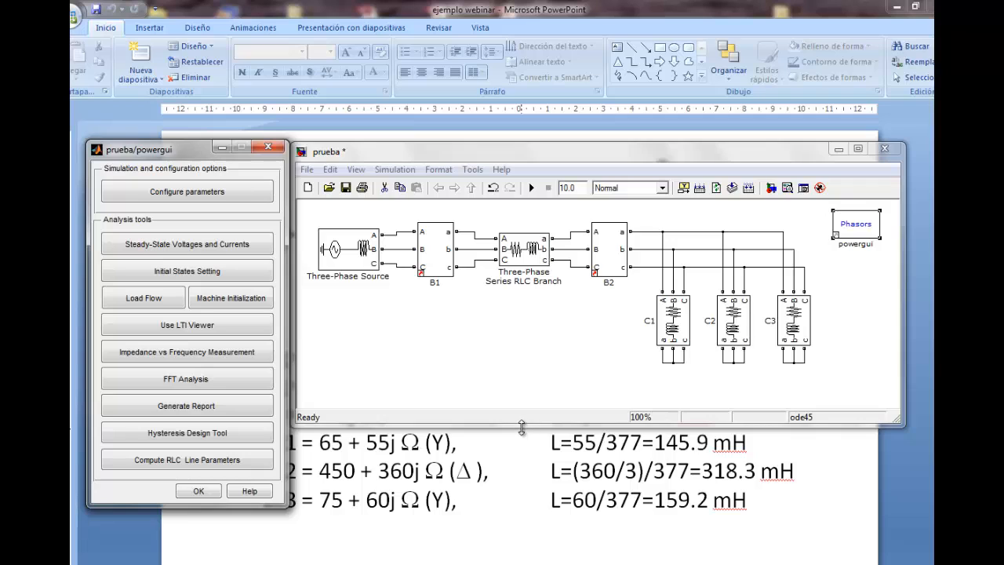
left_click_drag(522, 427, 531, 504)
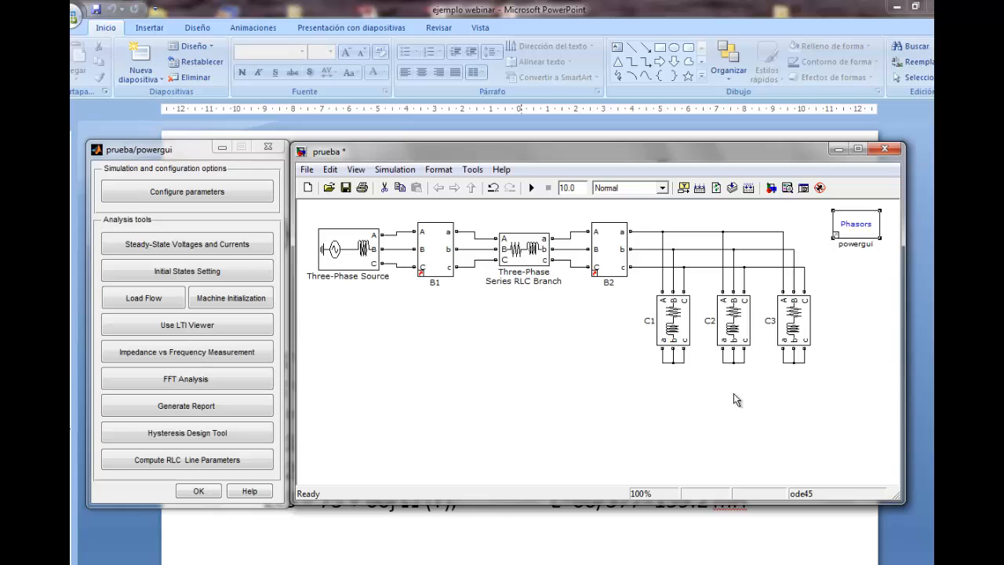
left_click(193, 156)
left_click_drag(193, 157, 192, 153)
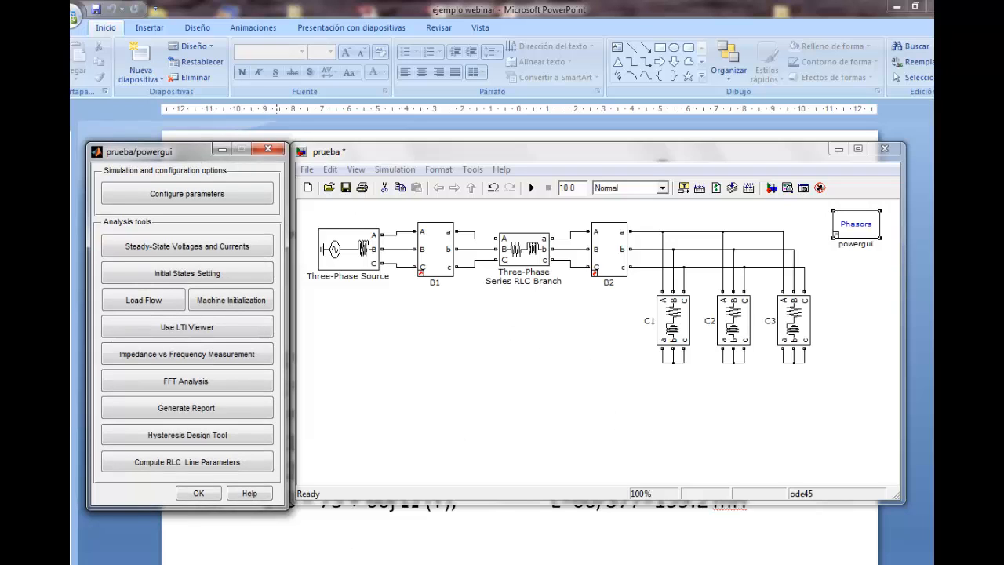
Add the 3-Phase Active & Reactive Power (Phasor Type) block from the SimPowerSystems Extra Library's Phasor Library and place it below B1
left_click(382, 564)
left_click(454, 560)
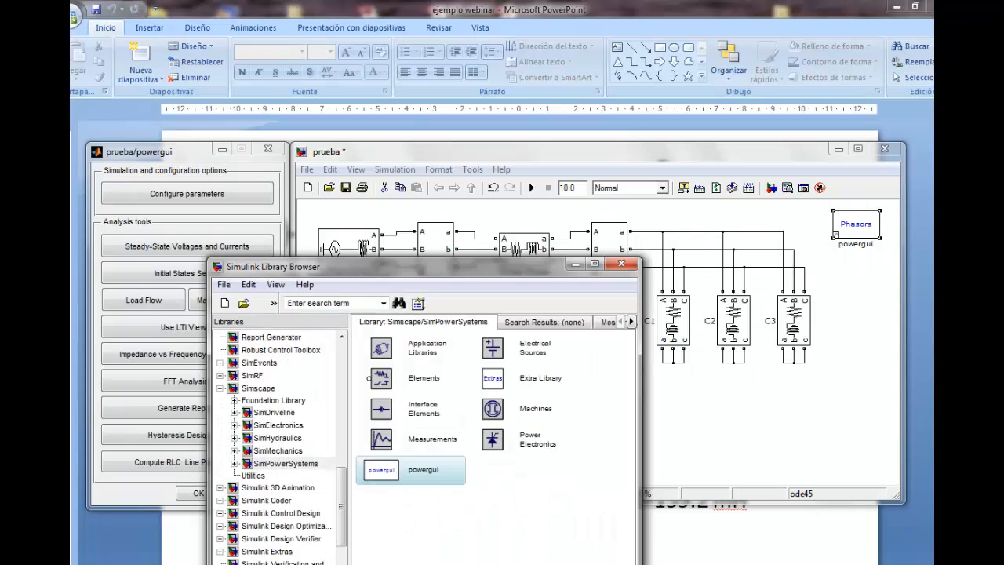
left_click_drag(361, 275, 623, 149)
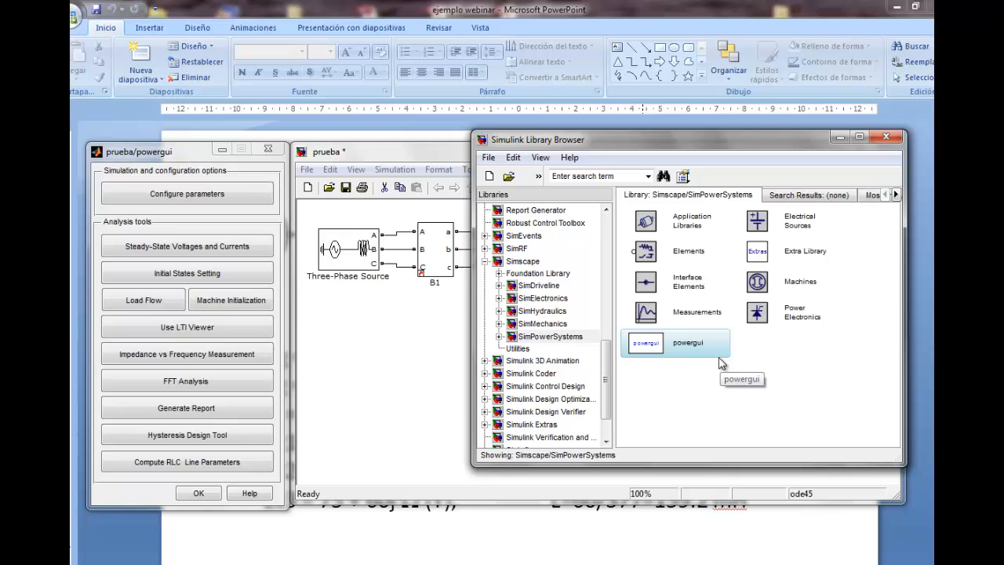
left_click(791, 255)
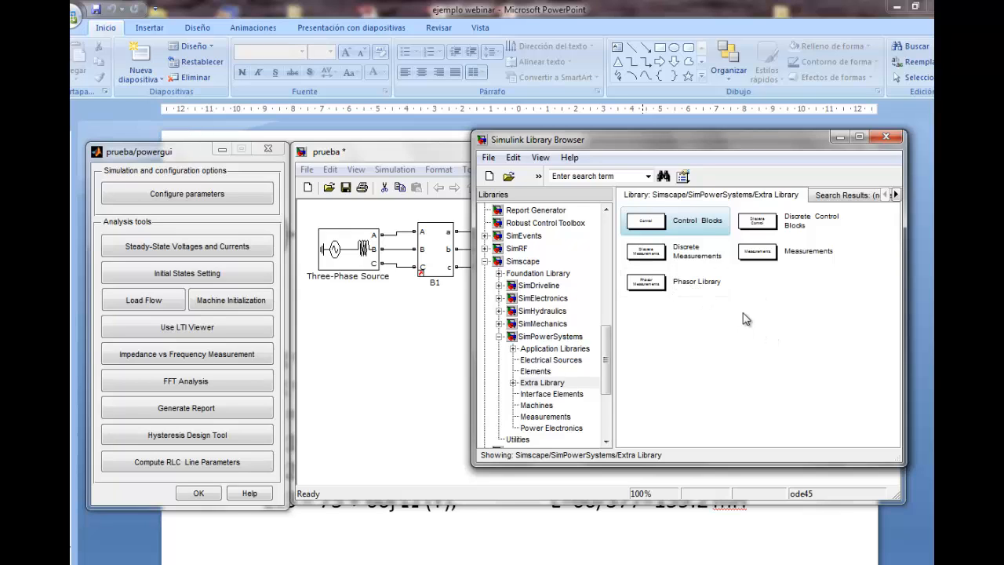
double_click(679, 284)
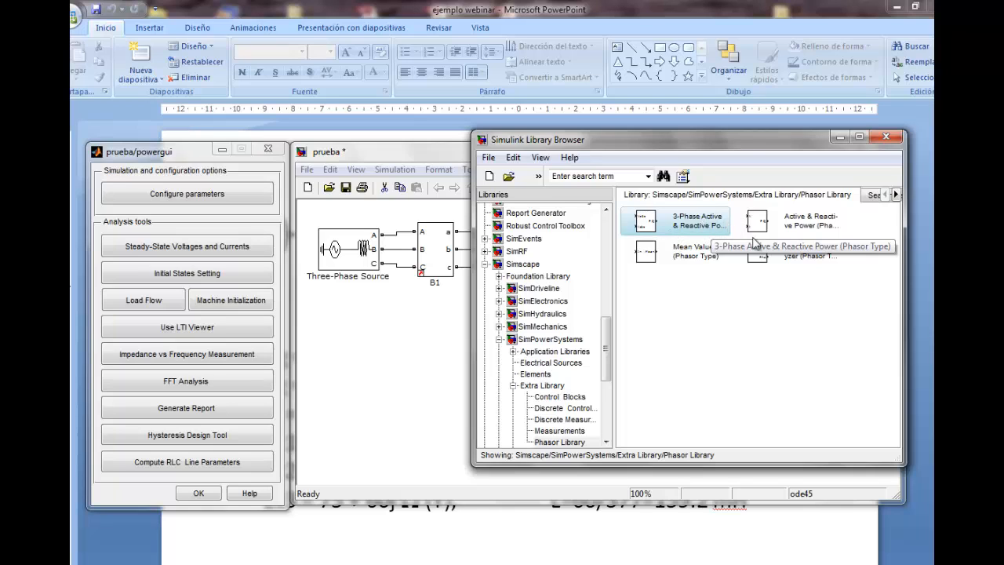
left_click_drag(697, 227, 451, 390)
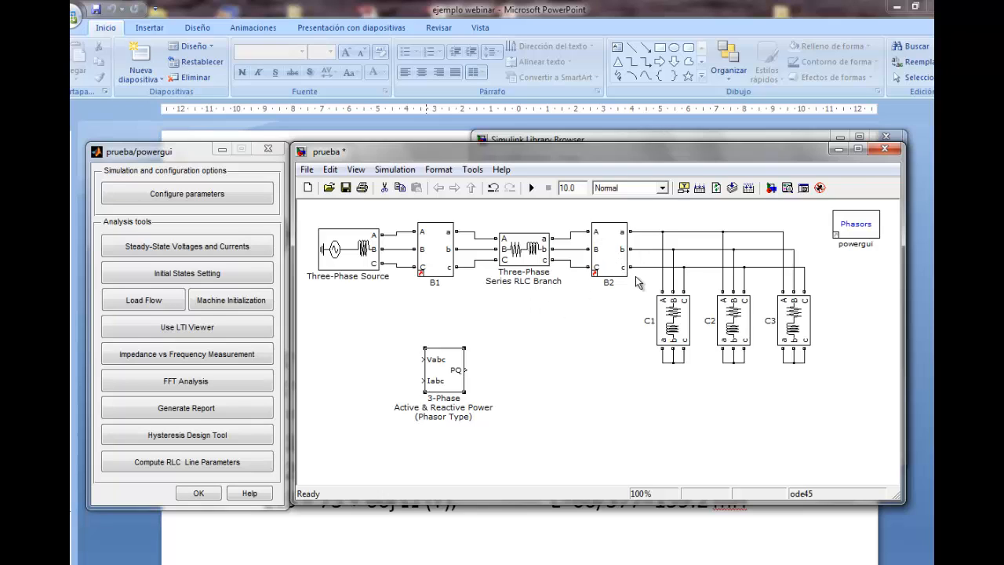
left_click_drag(443, 367, 435, 349)
Check the voltage and current signal labels in the parameters of measurement block B1
left_click(311, 305)
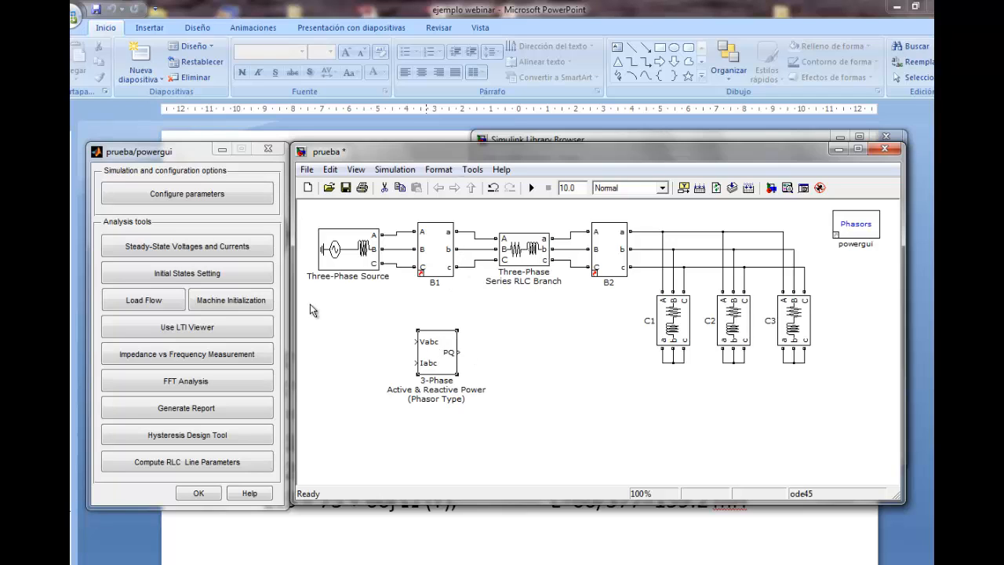
double_click(438, 256)
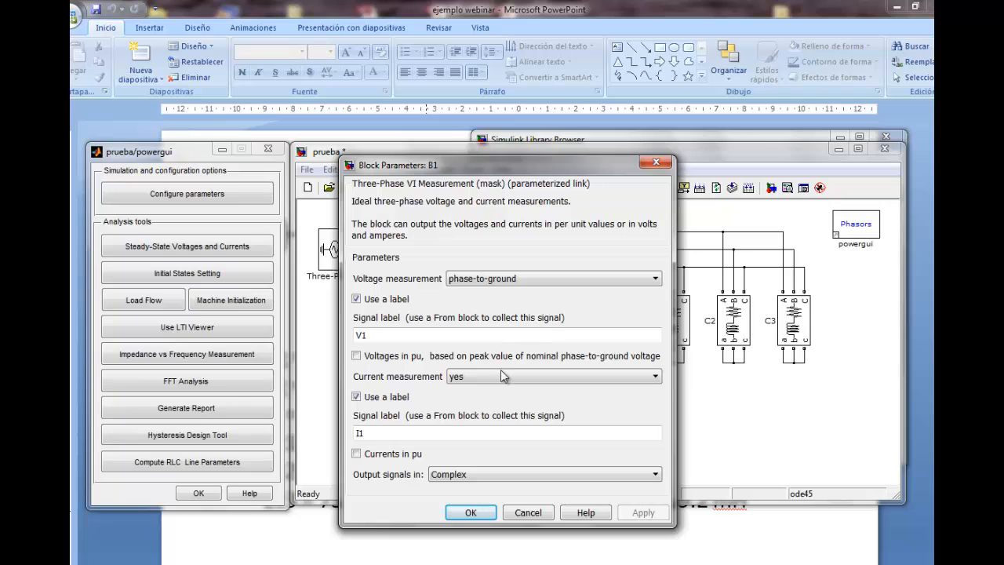
left_click(470, 513)
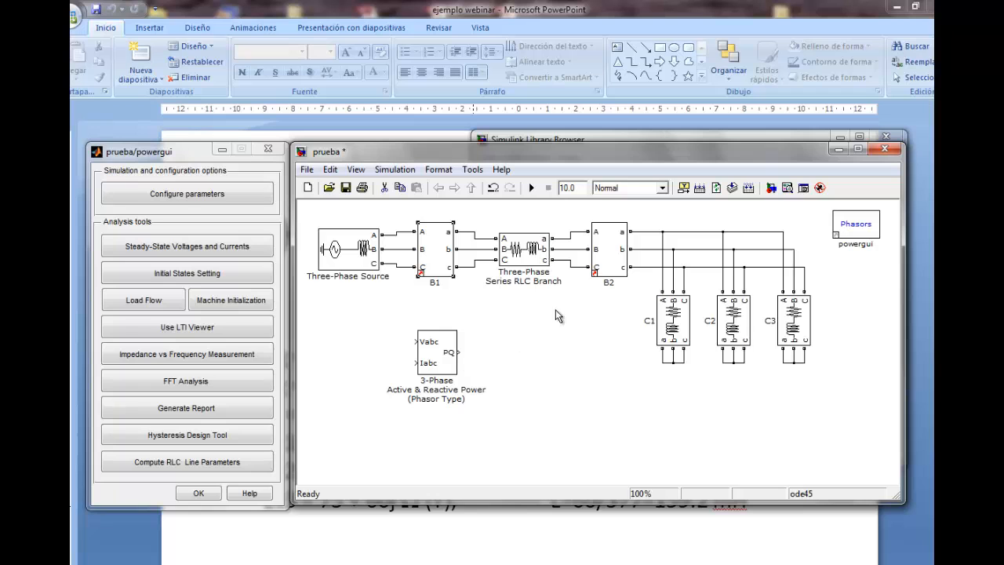
Add a Display block from Simulink's Sinks library and line it up beside the power block's PQ output
left_click(377, 564)
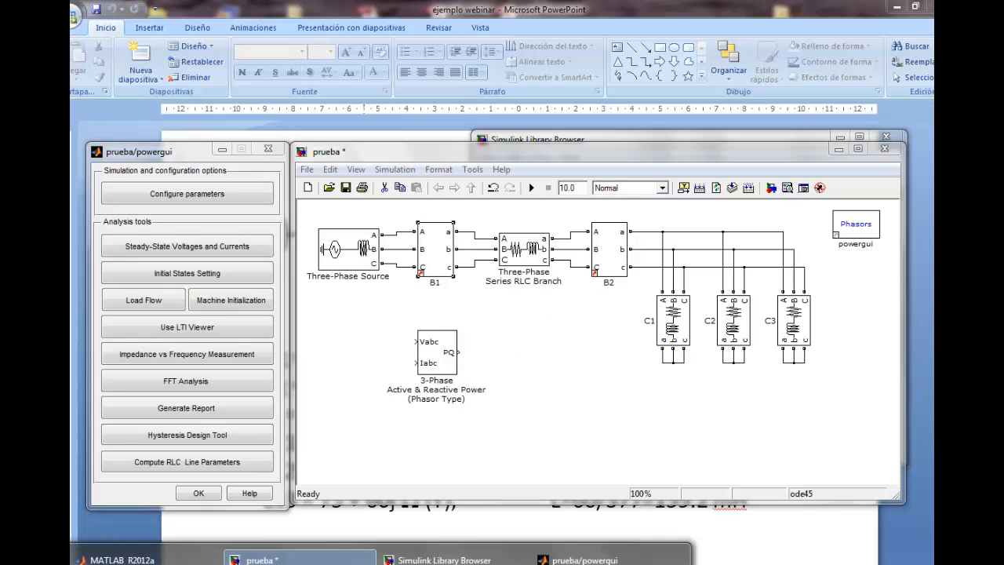
left_click(444, 561)
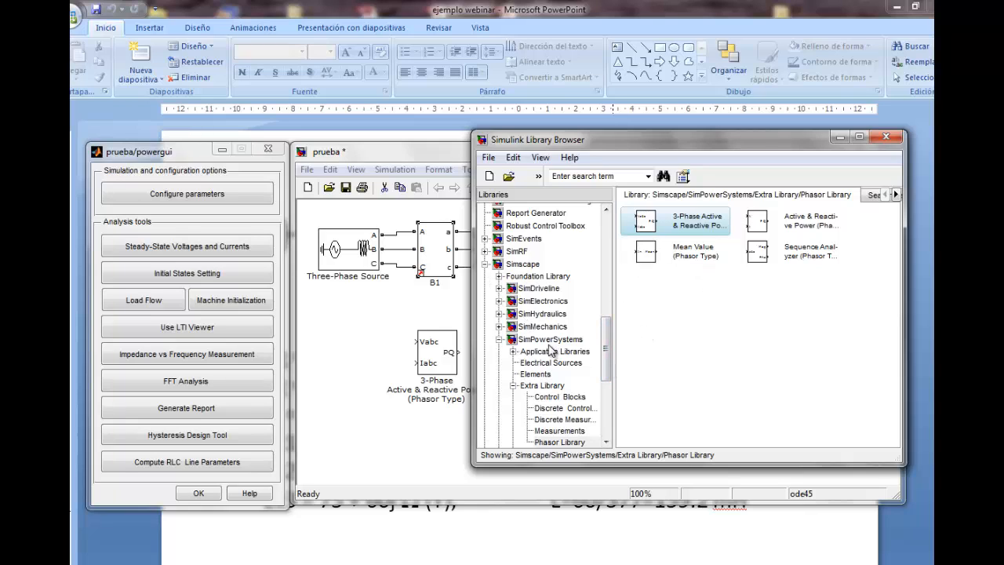
left_click(609, 367)
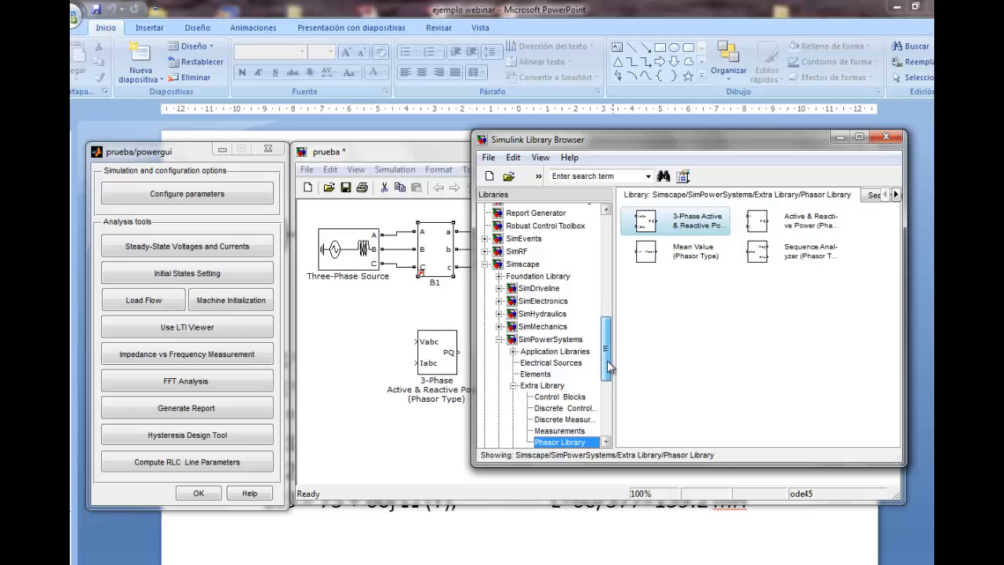
left_click_drag(609, 367, 608, 251)
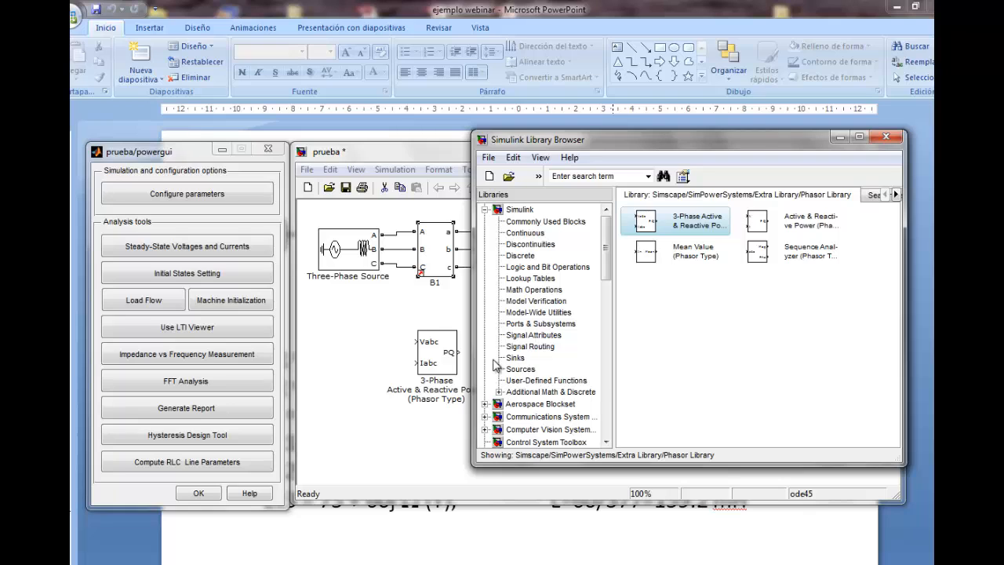
left_click(518, 358)
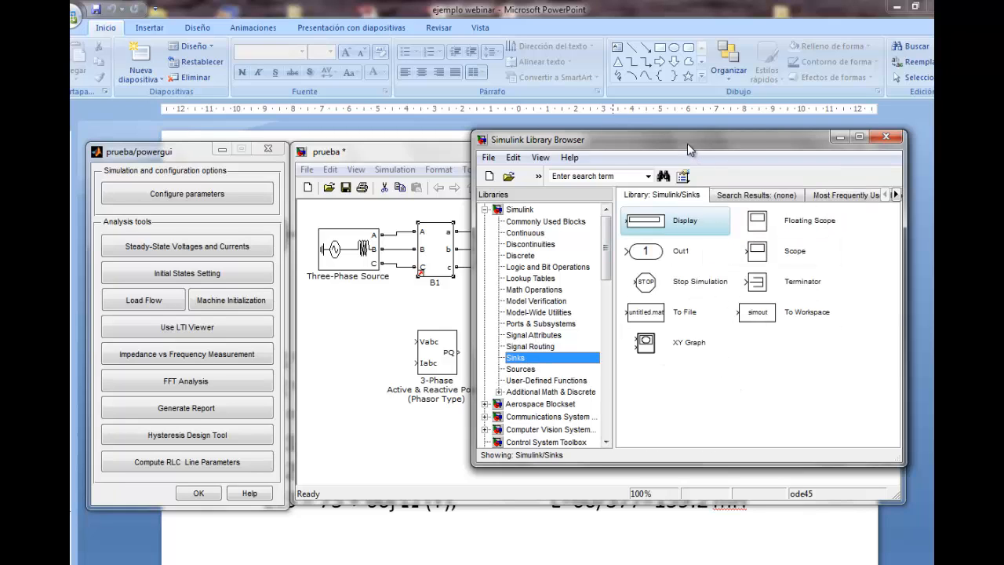
left_click_drag(692, 145, 757, 138)
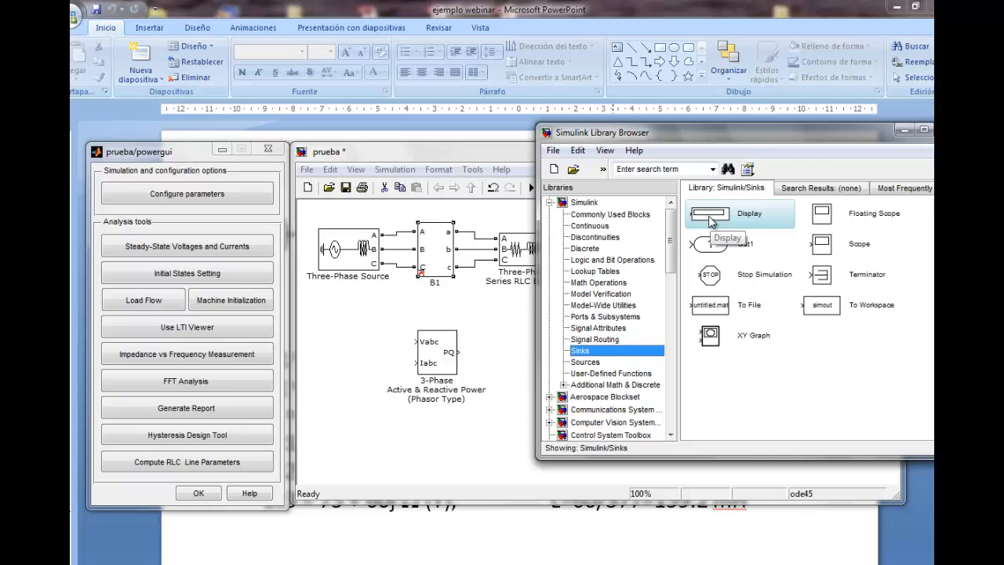
left_click_drag(710, 222, 484, 445)
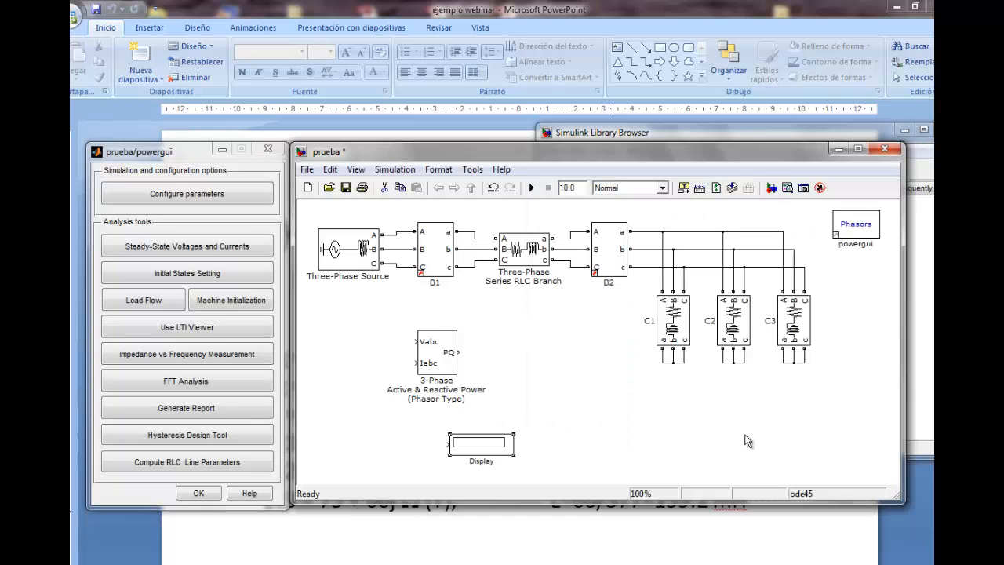
left_click(714, 131)
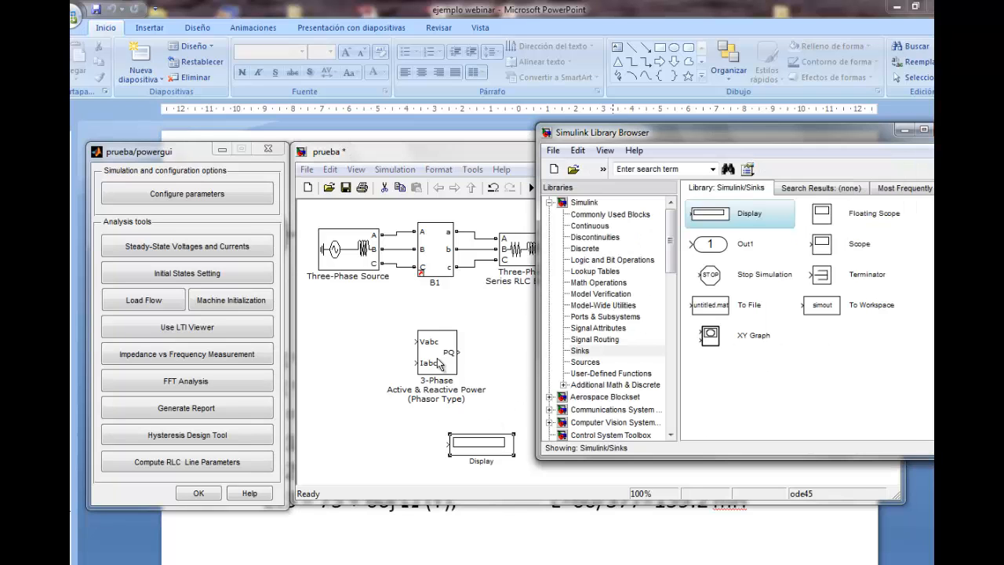
left_click_drag(442, 365, 417, 365)
left_click_drag(481, 444, 524, 353)
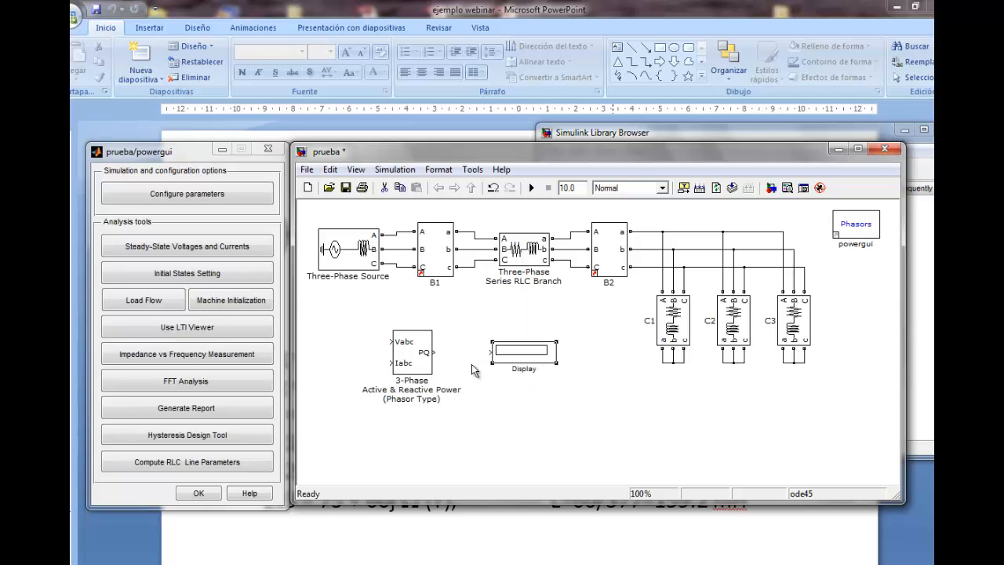
Connect the power block's PQ output to the Display block and shift the power block closer to it
left_click_drag(440, 352, 492, 352)
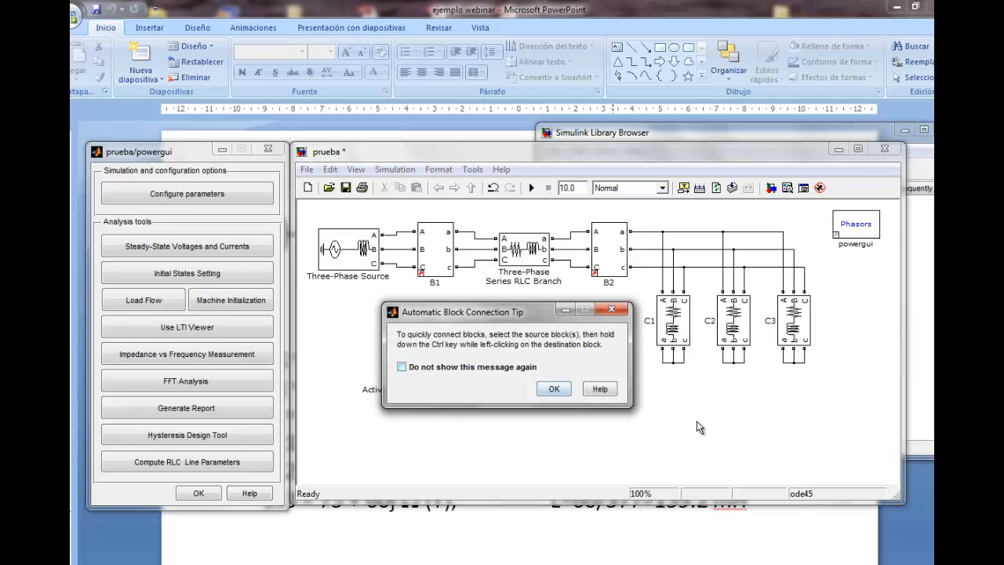
left_click(542, 392)
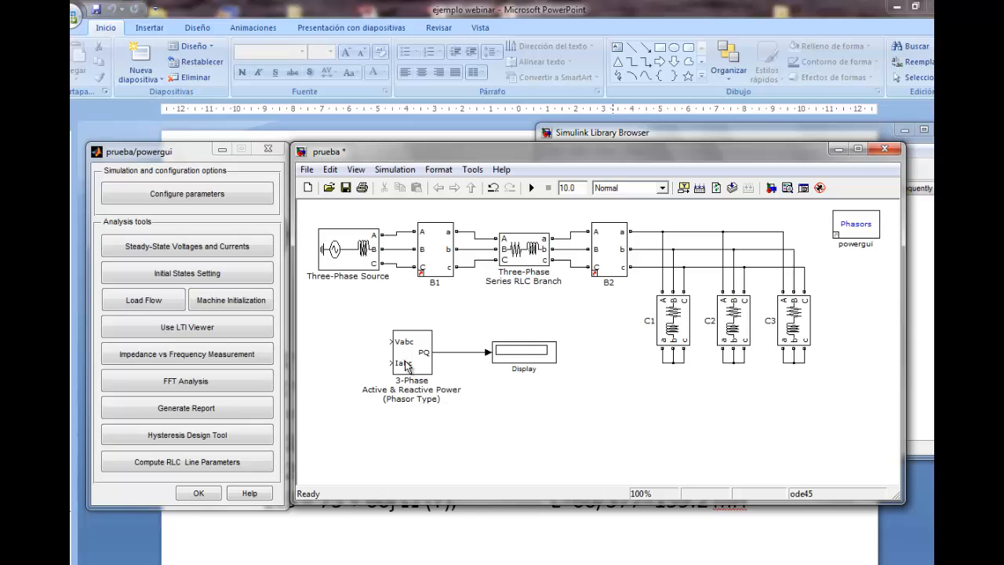
left_click_drag(423, 369, 444, 369)
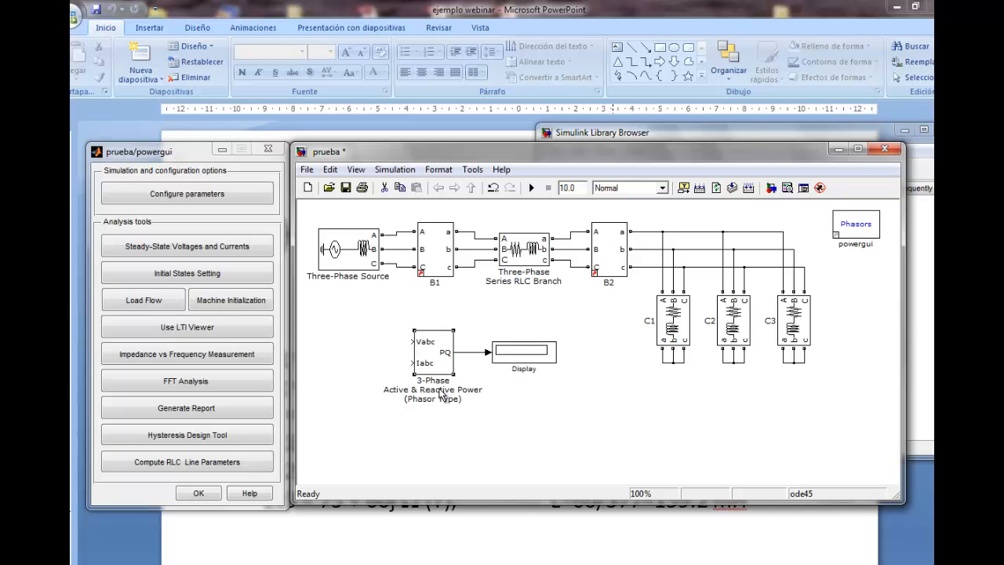
left_click(524, 384)
left_click(414, 350)
Add a From block from Simulink's Signal Routing library and line it up beside the power block's Vabc input
mouse_move(384, 563)
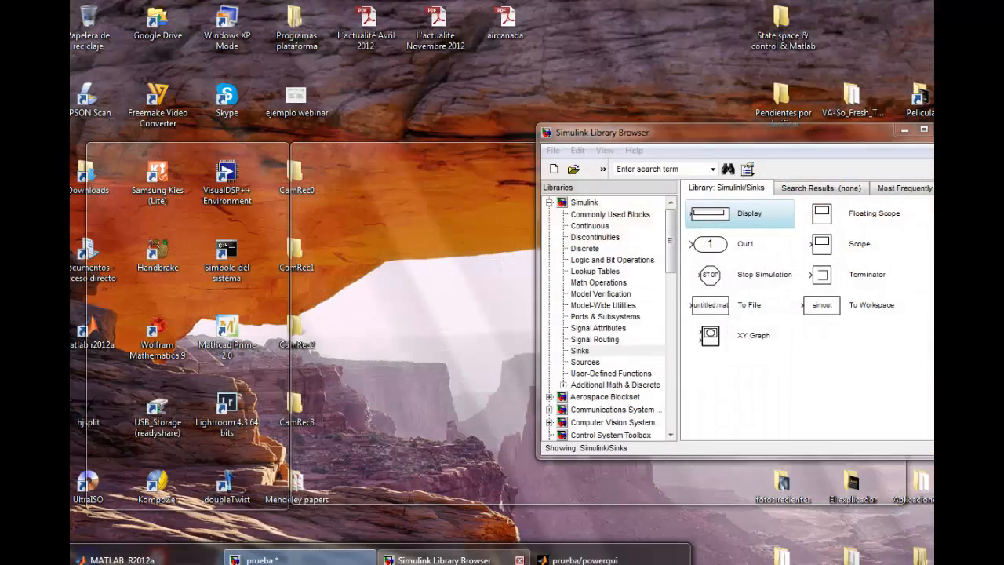
left_click(451, 557)
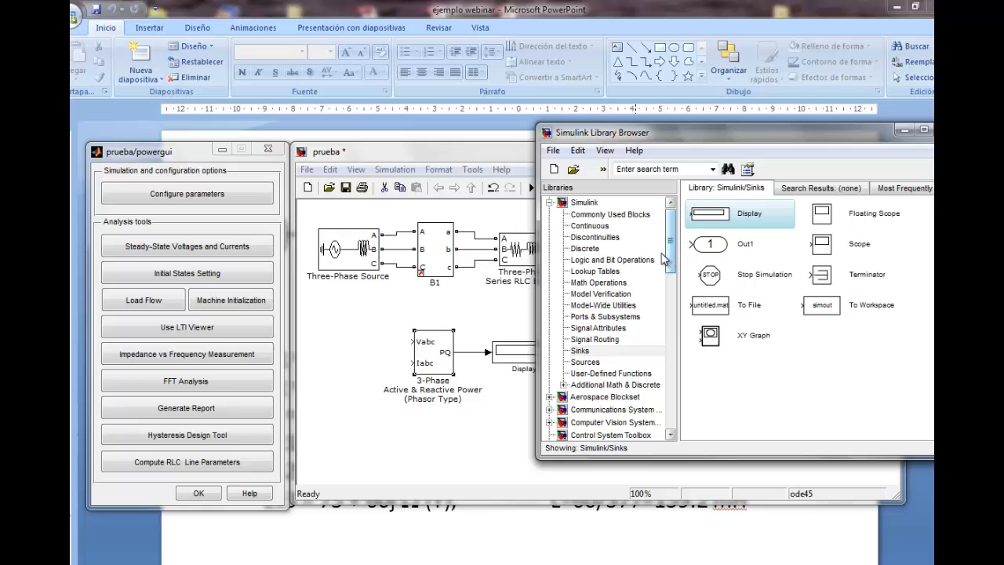
left_click(604, 342)
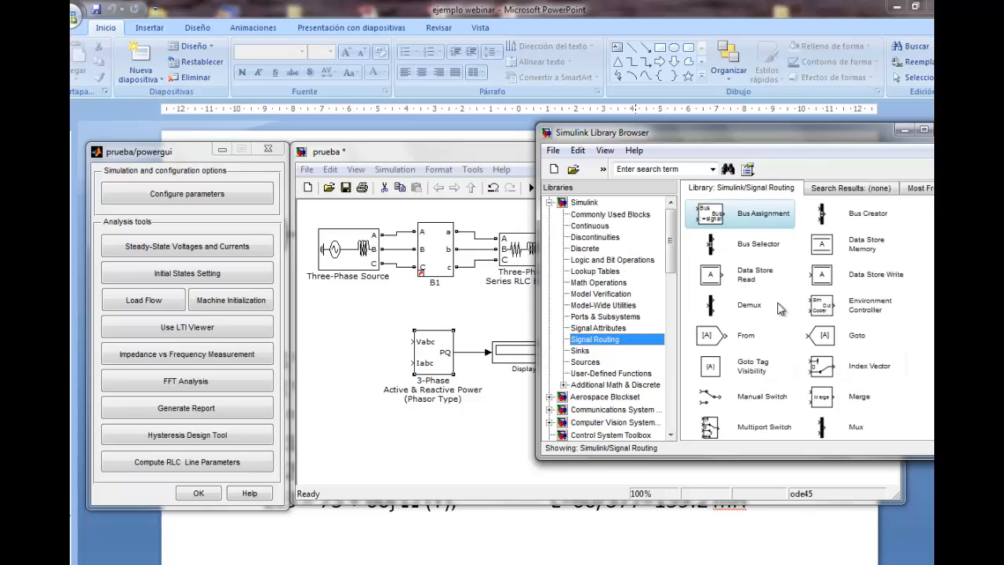
left_click_drag(770, 139, 753, 122)
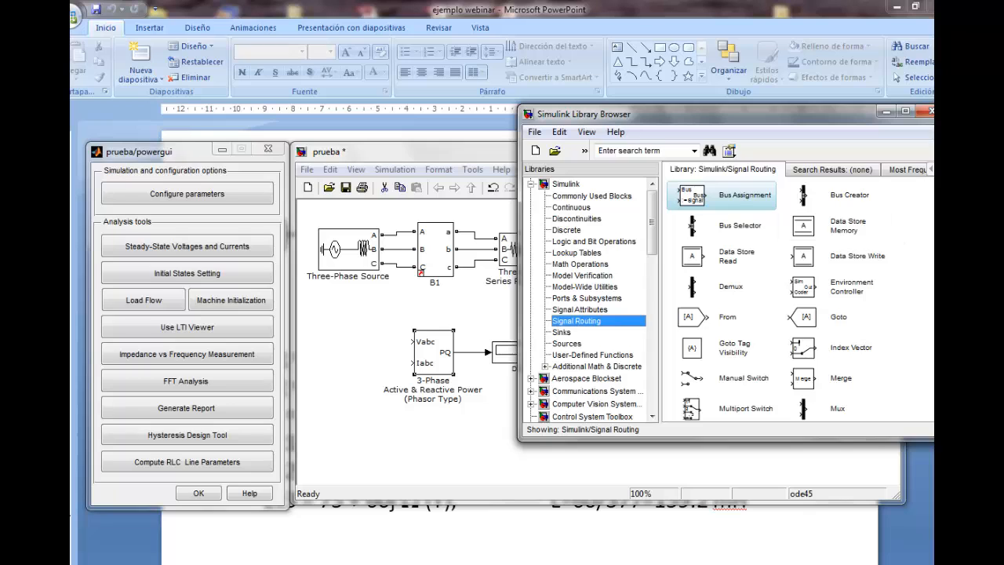
scroll(800, 314, "down", 1)
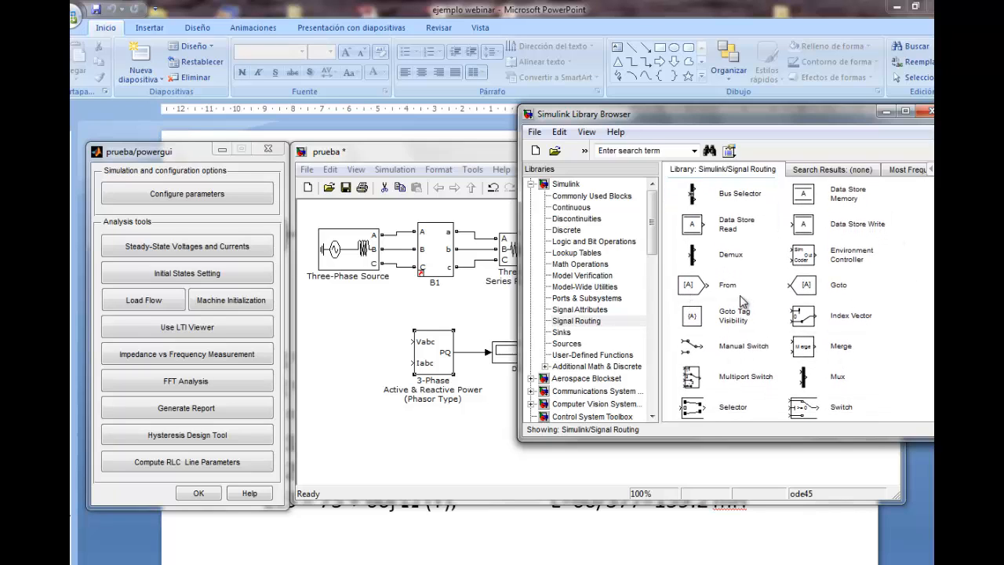
left_click(692, 291)
left_click_drag(648, 297, 363, 332)
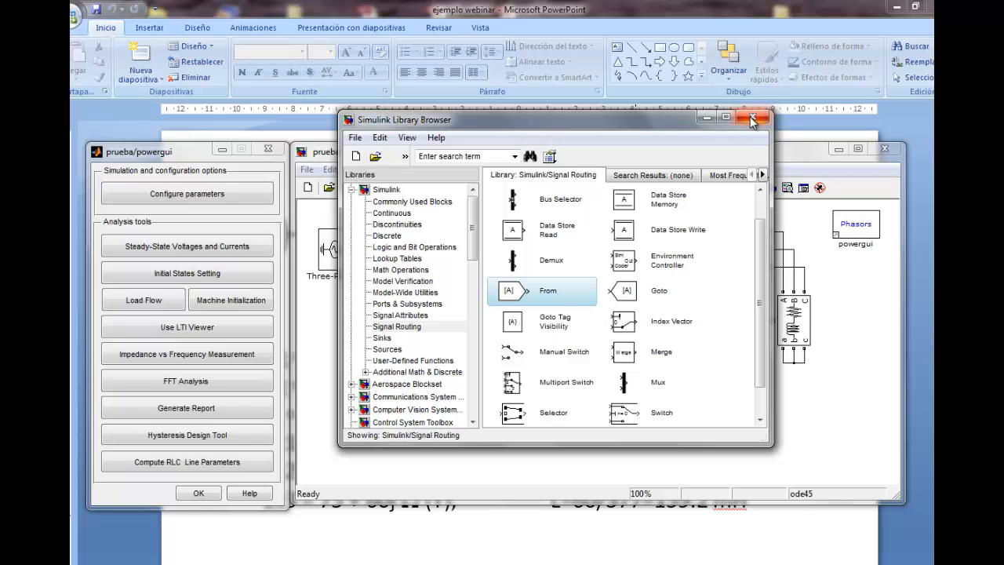
left_click(751, 119)
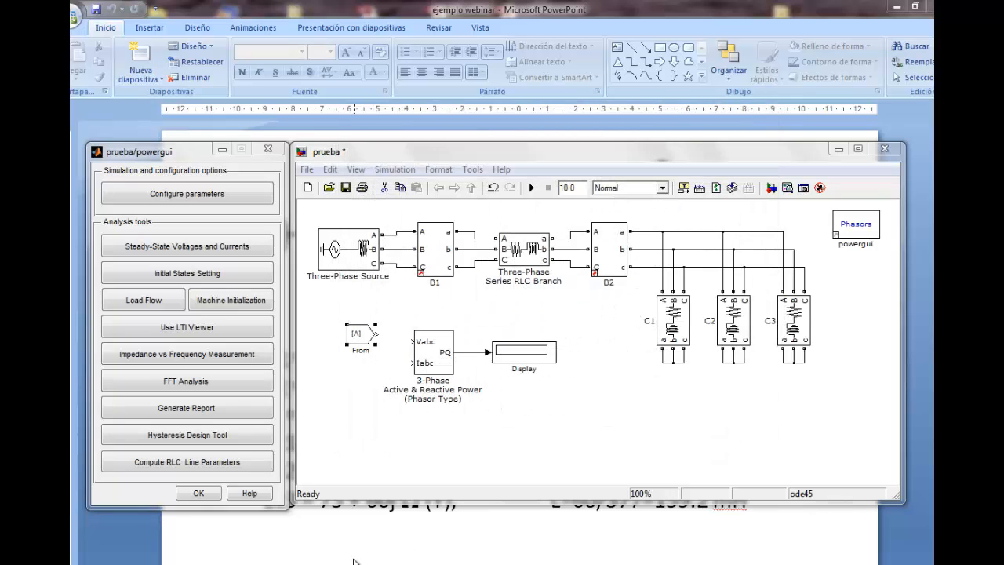
left_click_drag(359, 335, 363, 342)
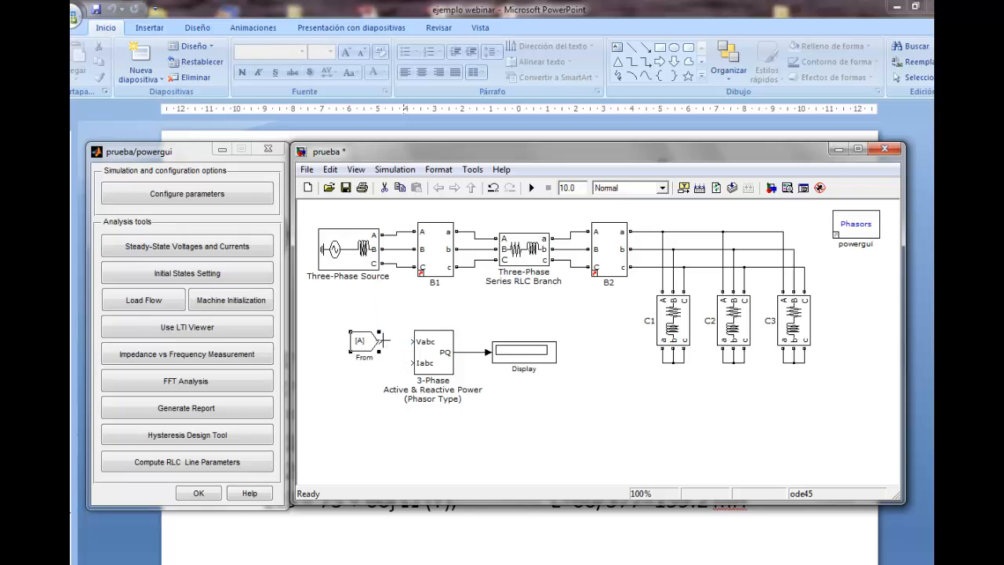
Connect the From block to the Vabc input and place a copy of it below, connected to the Iabc input
left_click(382, 341)
left_click_drag(382, 340, 416, 345)
left_click_drag(363, 339, 359, 382)
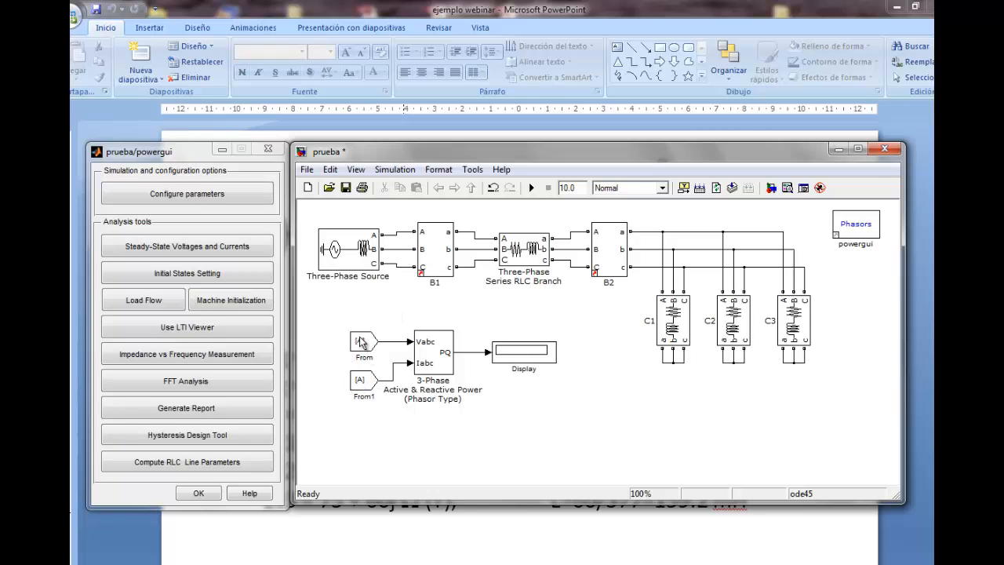
Set the Goto tag of the From block feeding Vabc to V1 and of the one feeding Iabc to I1
double_click(361, 342)
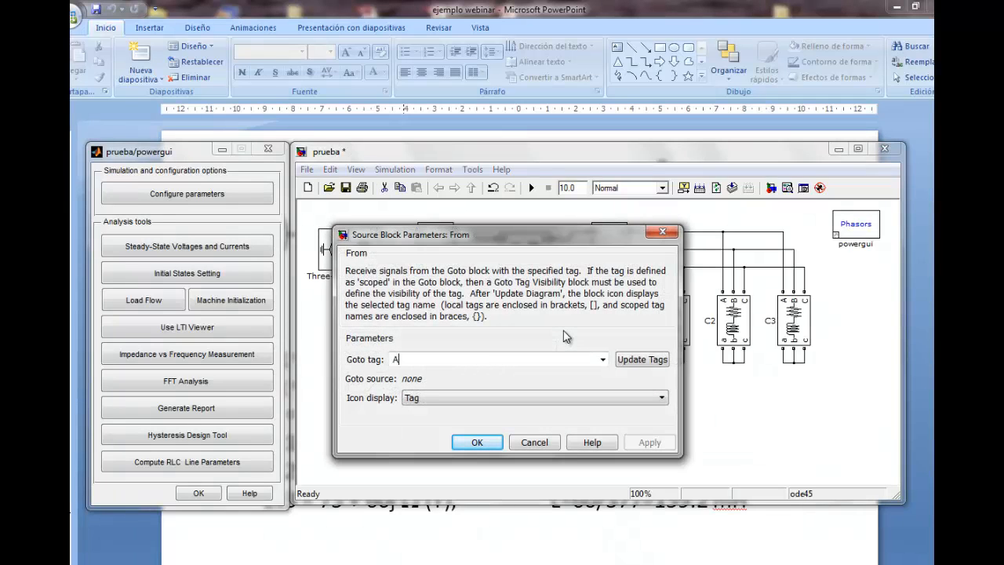
key("BackSpace")
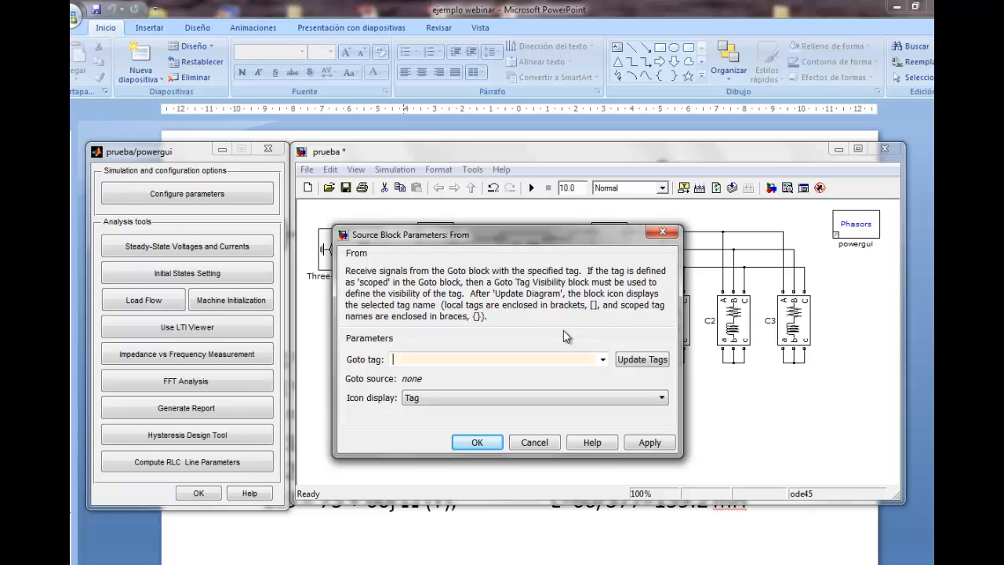
left_click(476, 442)
double_click(363, 382)
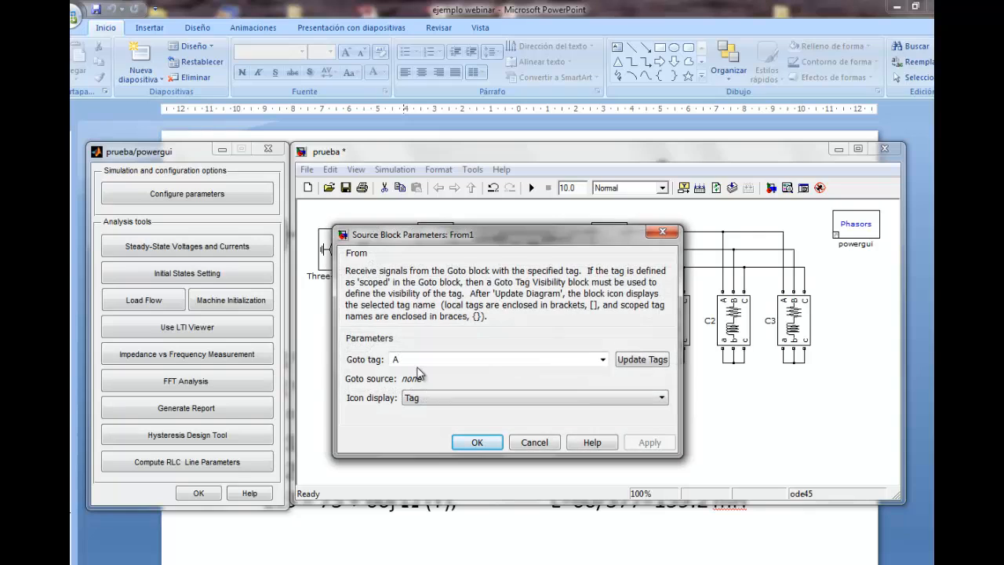
key("BackSpace")
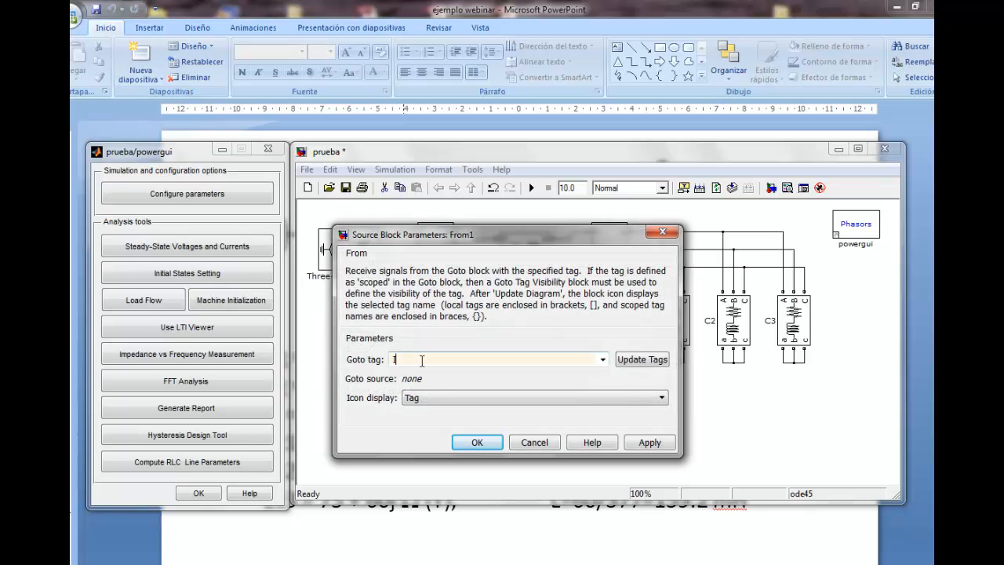
left_click(477, 442)
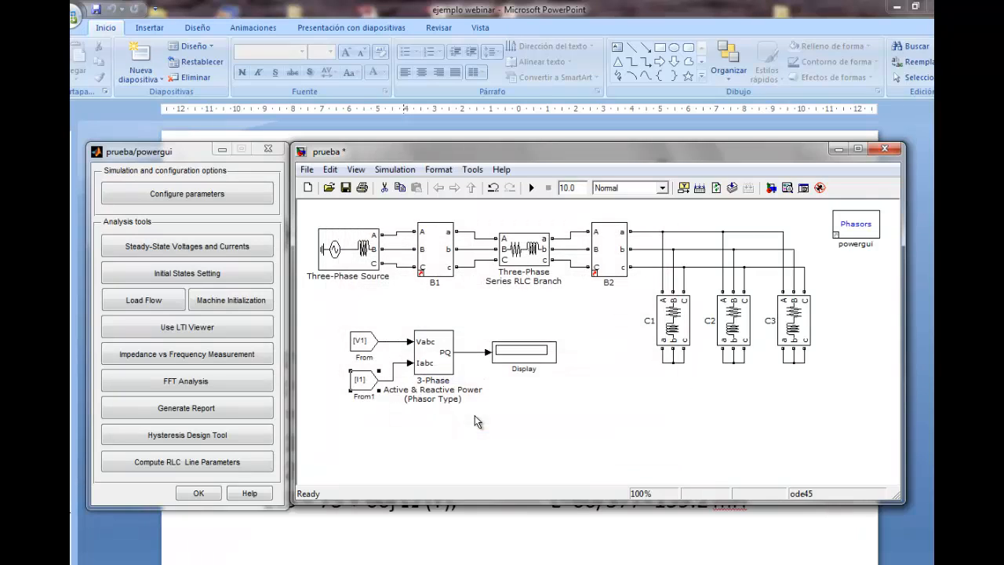
Compare the voltage and current signal labels in measurement block B1's parameters with the tags of the From blocks
double_click(439, 248)
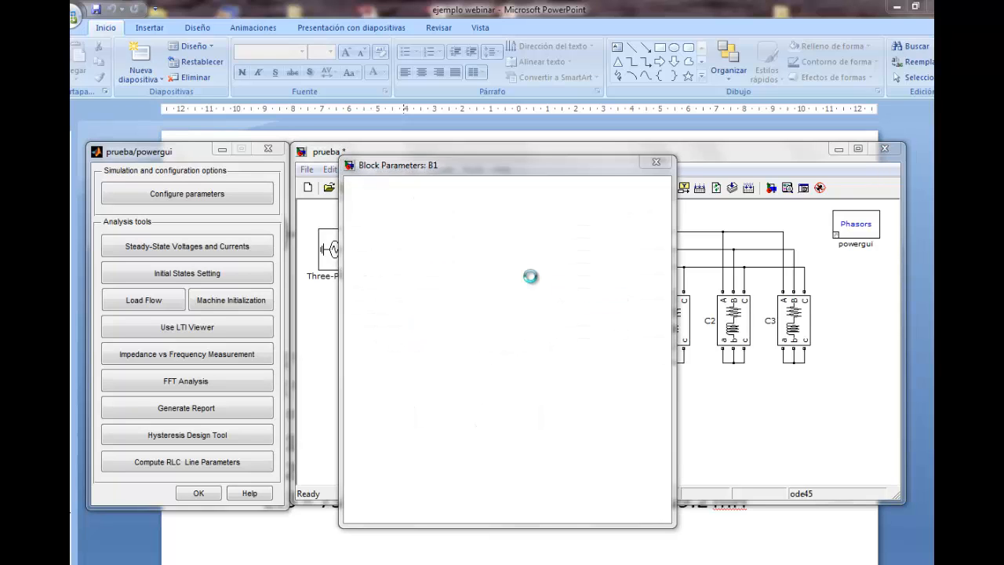
left_click_drag(483, 171, 674, 164)
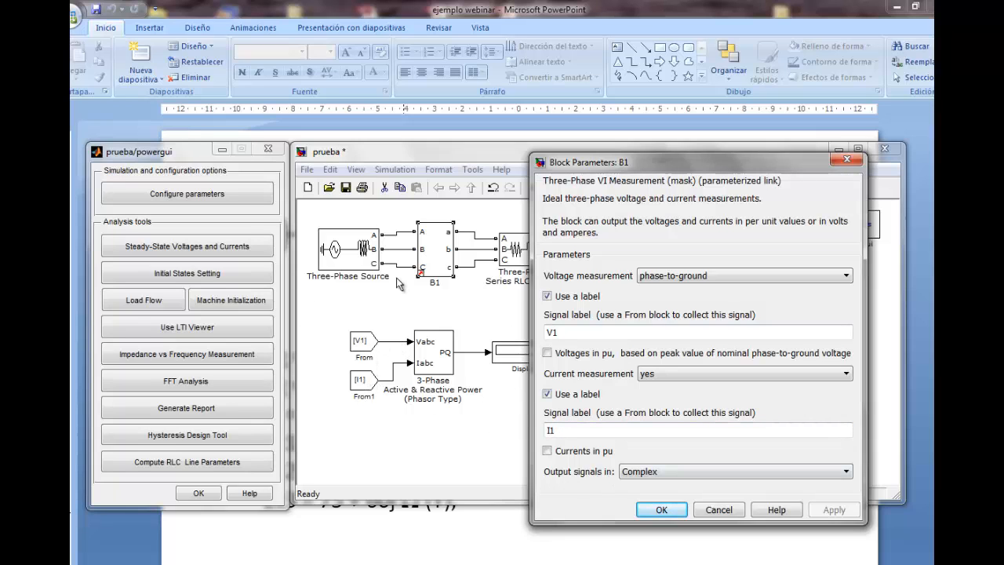
left_click(663, 511)
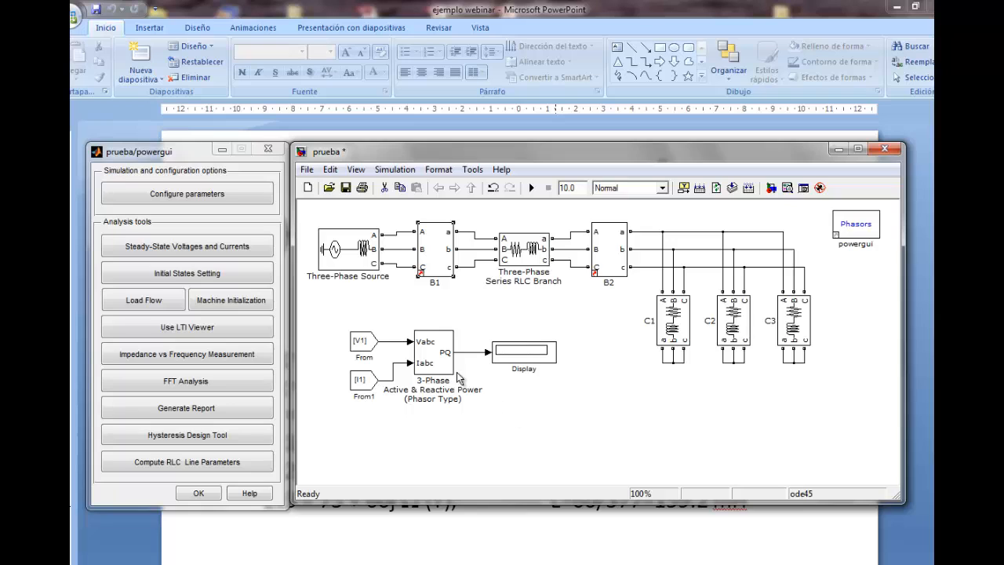
Set the simulation stop time to 1 and save the model, shortening and shifting its window over the slide
left_click_drag(455, 500, 455, 472)
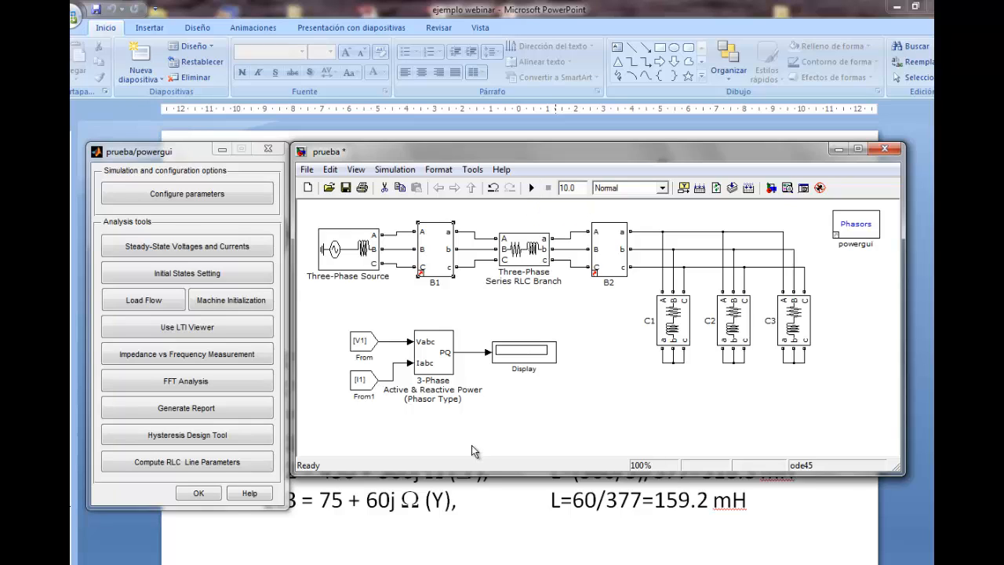
double_click(577, 187)
type("1")
left_click(346, 187)
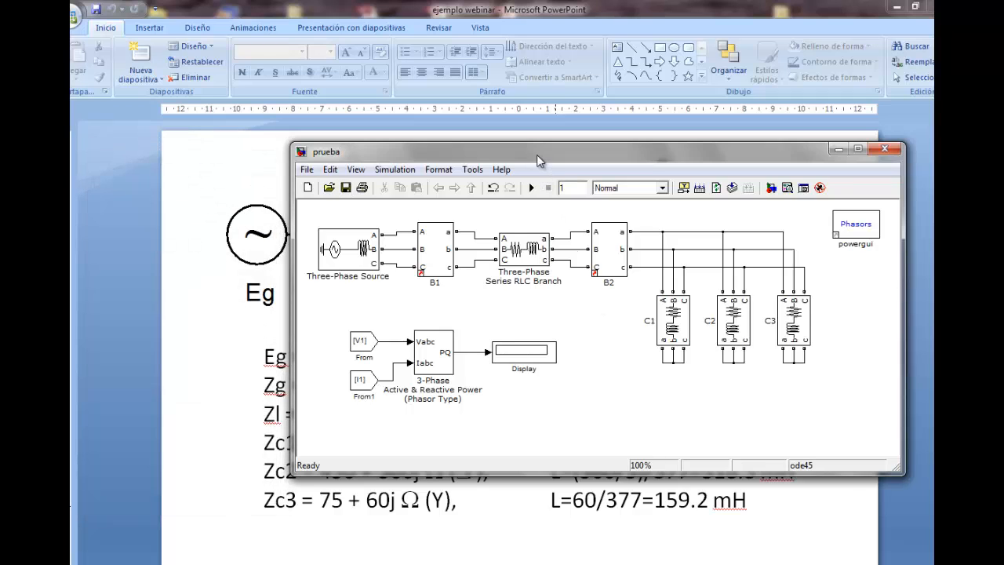
left_click_drag(537, 155, 494, 151)
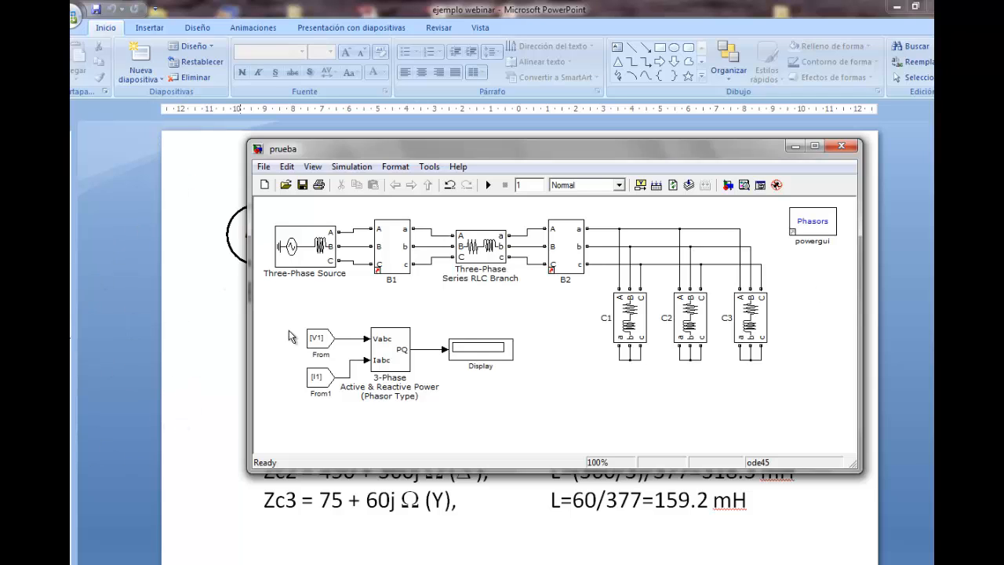
Run the simulation and enlarge the Display block downward so that it shows both PQ values
left_click(488, 186)
left_click(510, 351)
left_click_drag(514, 357, 516, 388)
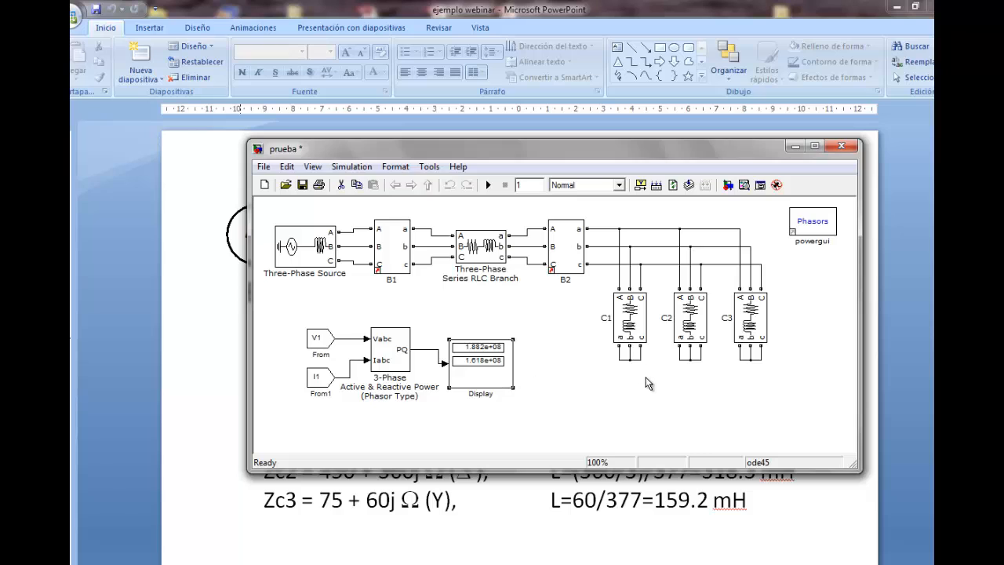
Nudge the Display block up to straighten its signal line and move it slightly farther from the power block
key("Up")
key("Up")
key("Up")
key("Up")
key("Up")
key("Up")
key("Up")
key("Up")
key("Up")
key("Up")
key("Up")
key("Up")
key("Up")
key("Up")
key("Up")
key("Up")
key("Up")
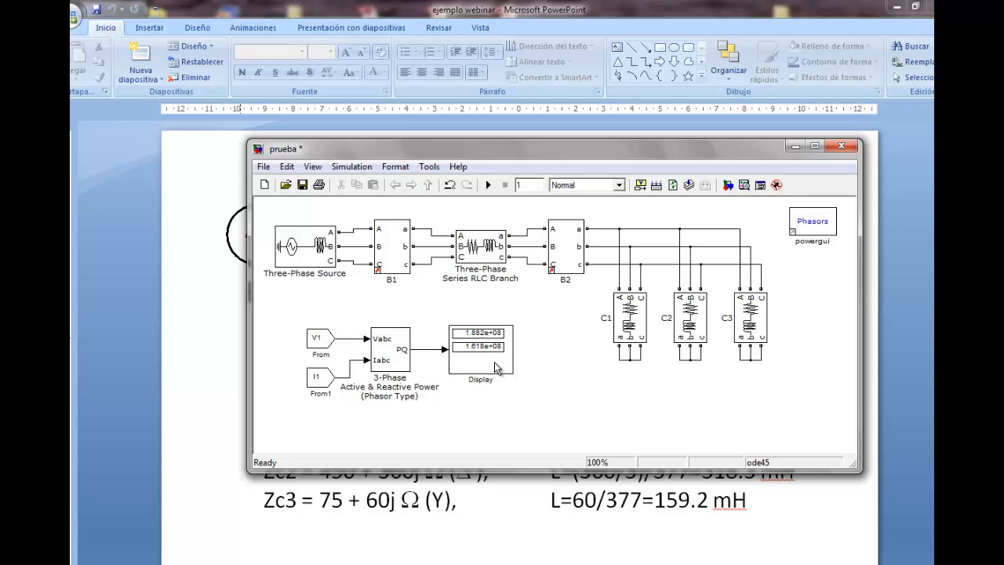
left_click_drag(497, 368, 512, 367)
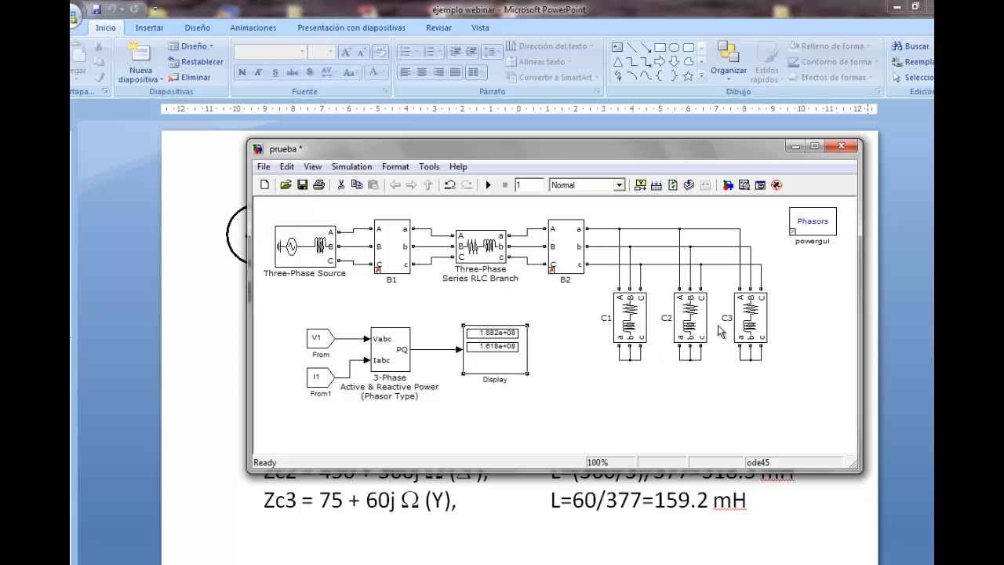
Add a Gain block from Simulink's Math Operations library above the power block and close the library browser
left_click(728, 185)
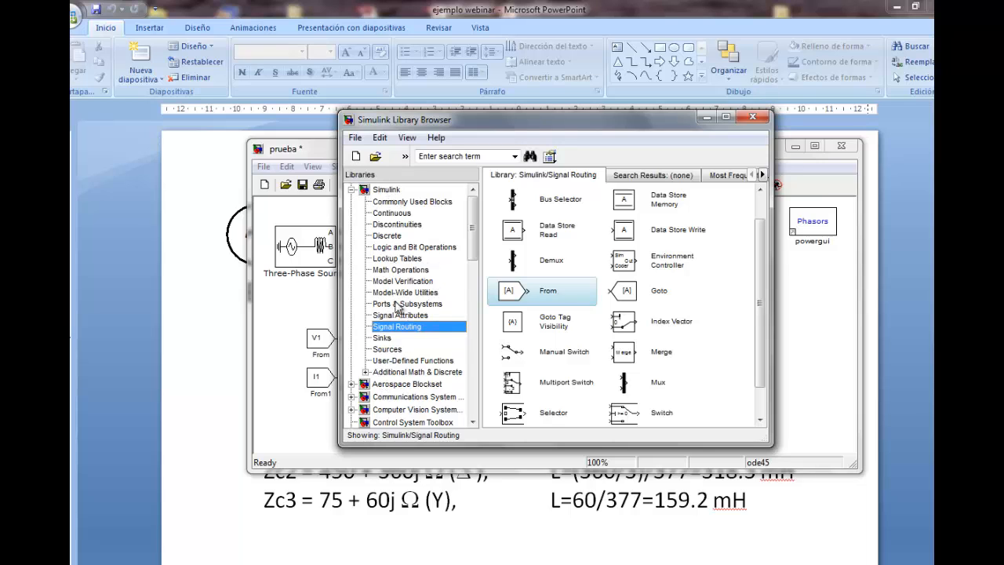
left_click(399, 270)
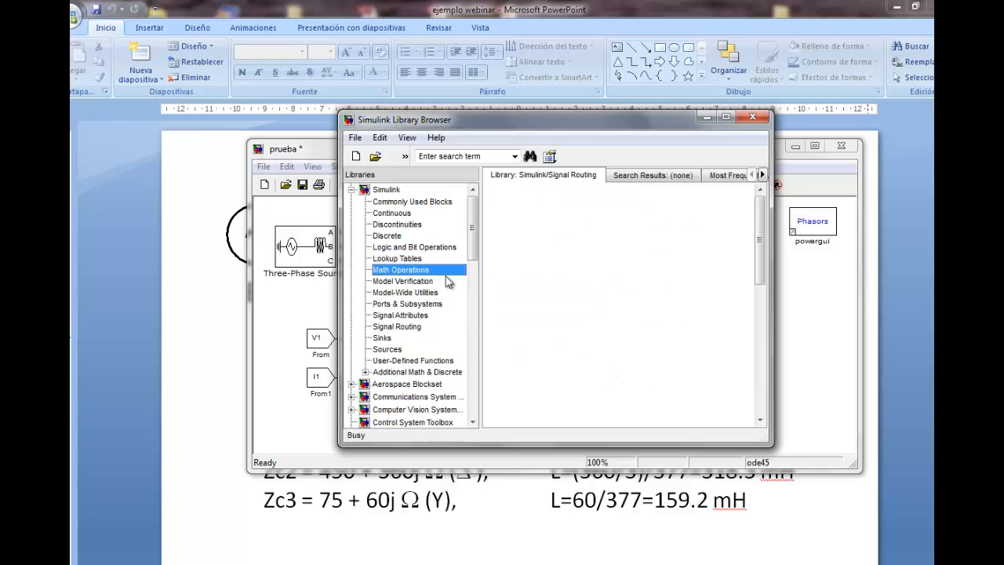
left_click_drag(510, 128, 651, 140)
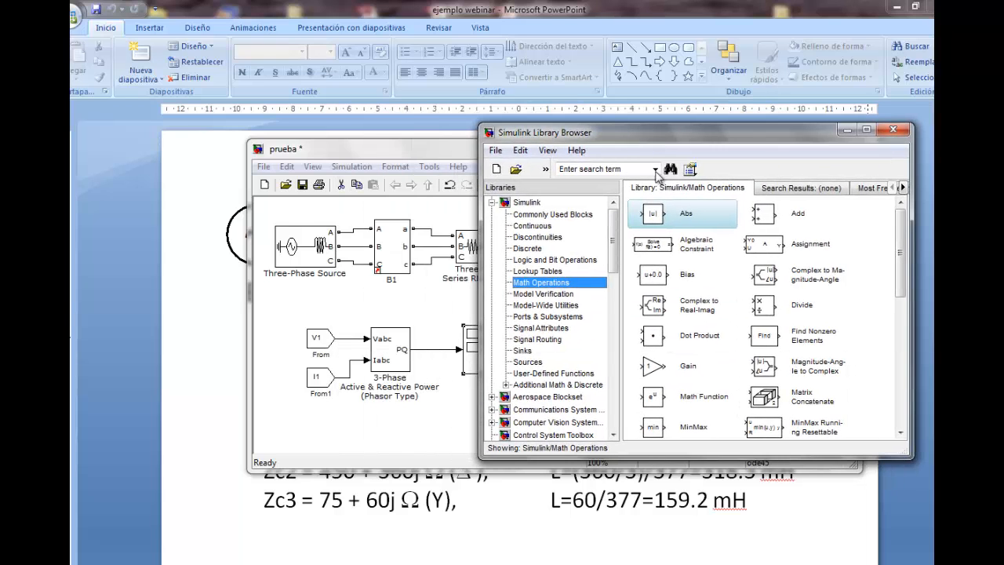
left_click_drag(648, 371, 403, 307)
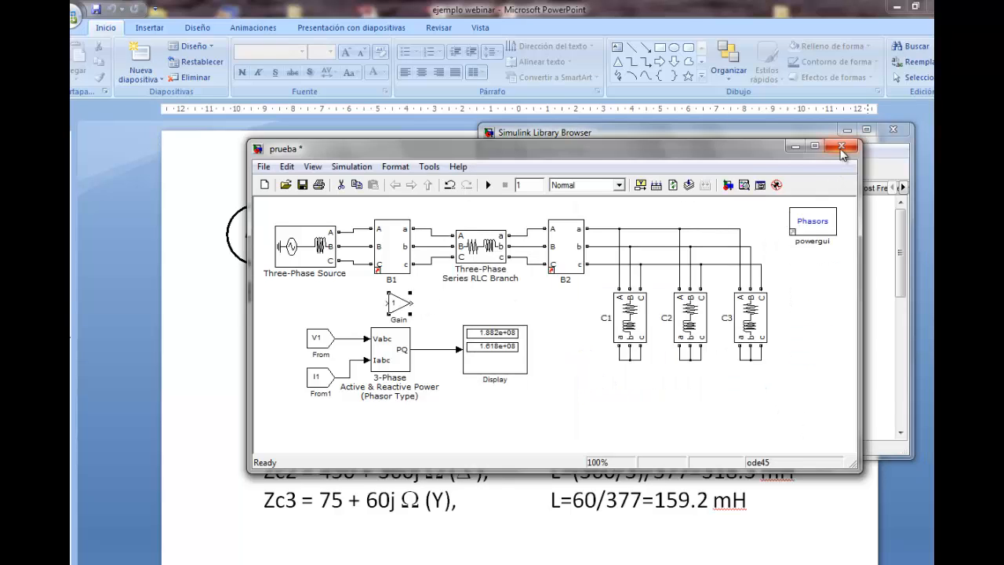
left_click(902, 171)
left_click(891, 132)
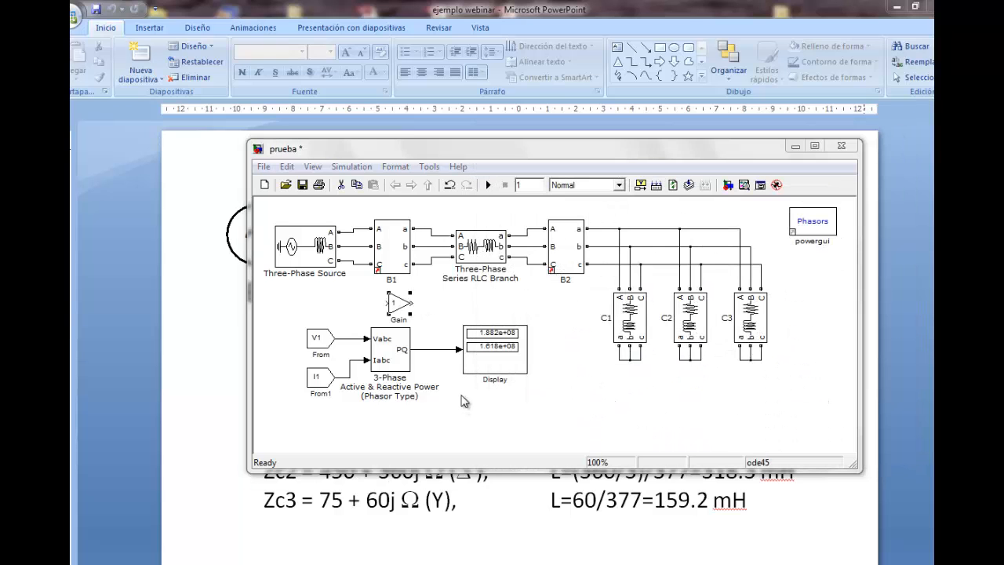
Move the Display block farther away and insert the Gain block into the line between the PQ output and the Display
left_click(532, 358)
left_click_drag(503, 360, 522, 365)
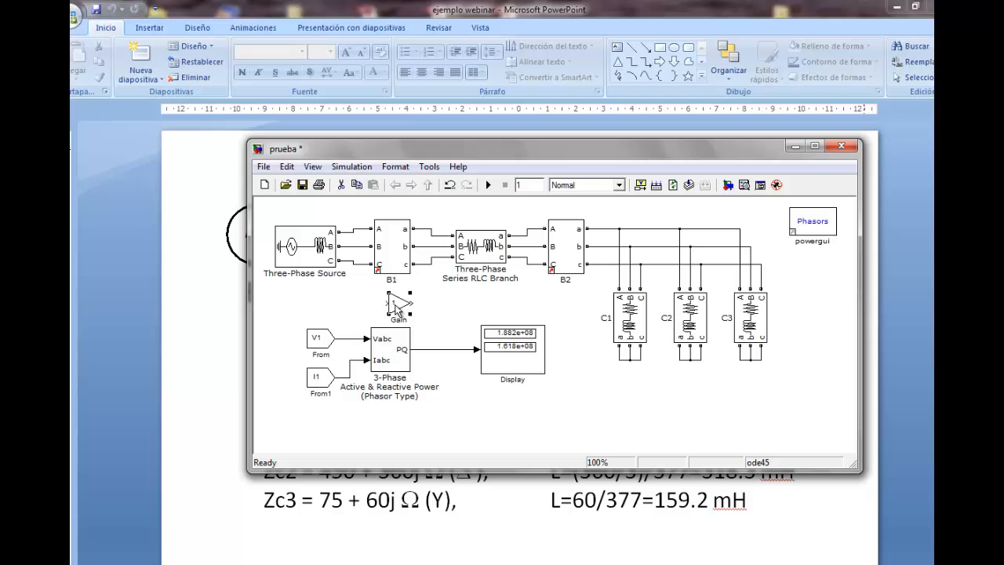
left_click_drag(396, 306, 444, 351)
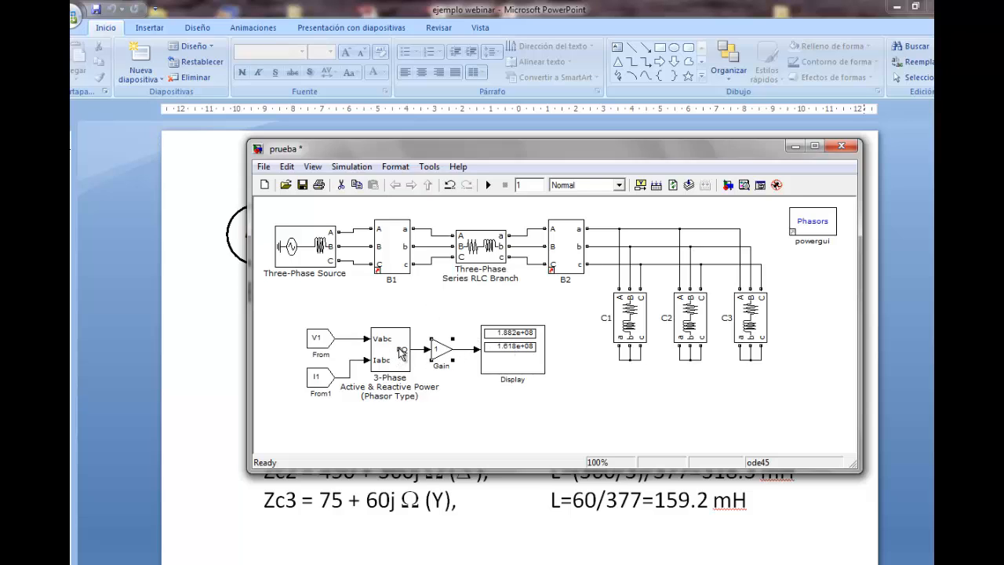
left_click_drag(440, 354, 447, 354)
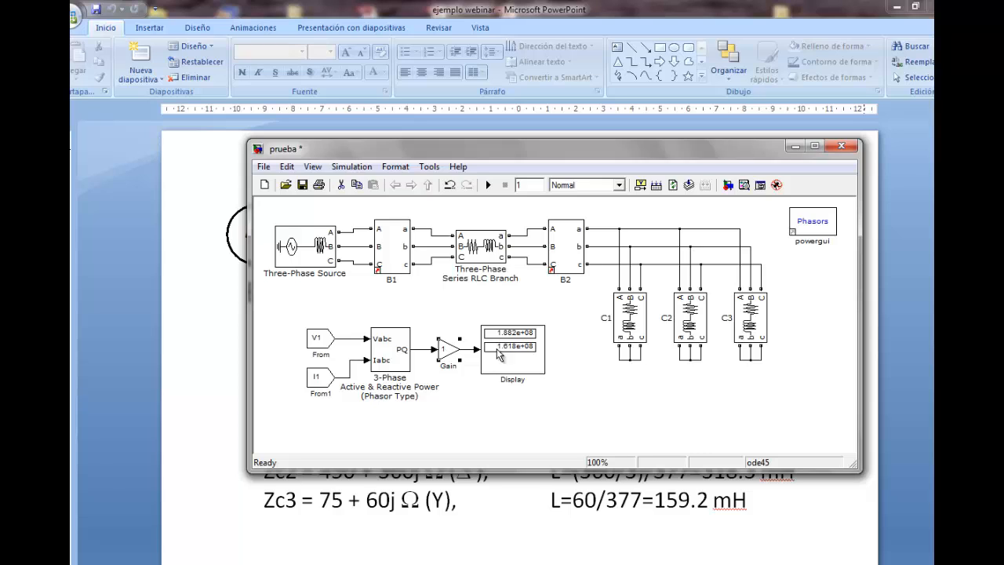
Rename the Display block as MVA
left_click(521, 379)
key("ctrl+a")
key("BackSpace")
type("MW")
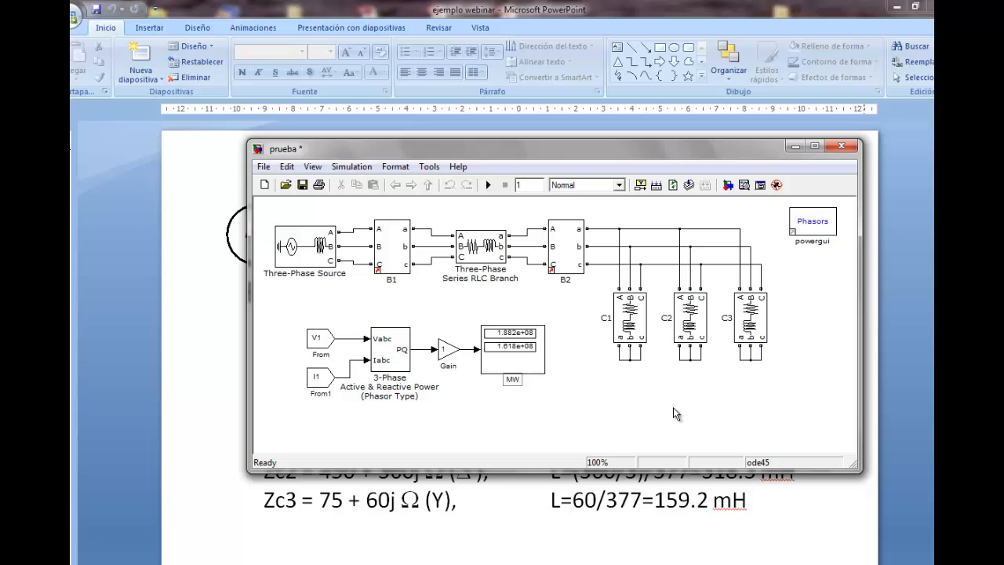
left_click(673, 408)
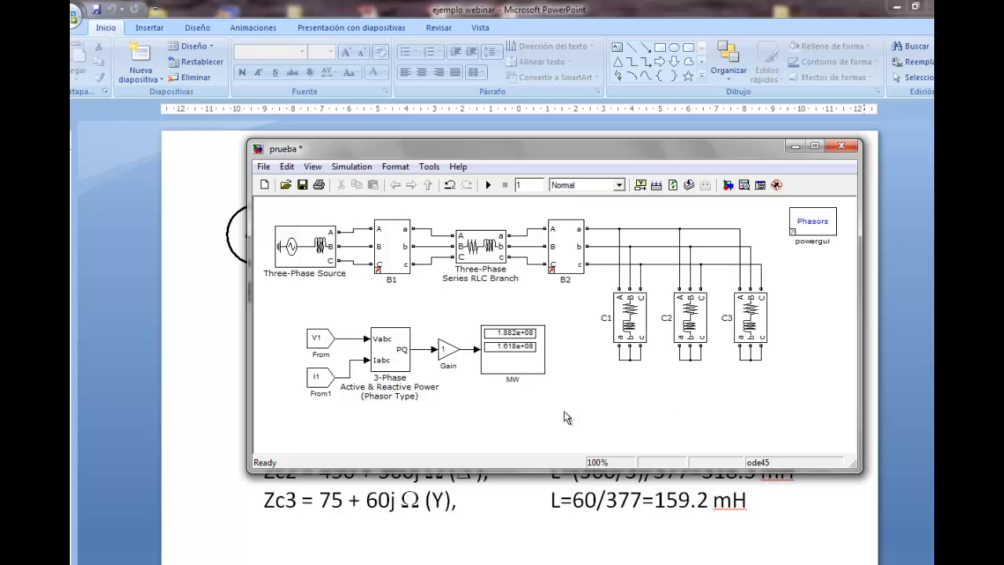
left_click(514, 380)
left_click(580, 418)
Set the Gain block's gain to 1/1e6
double_click(449, 350)
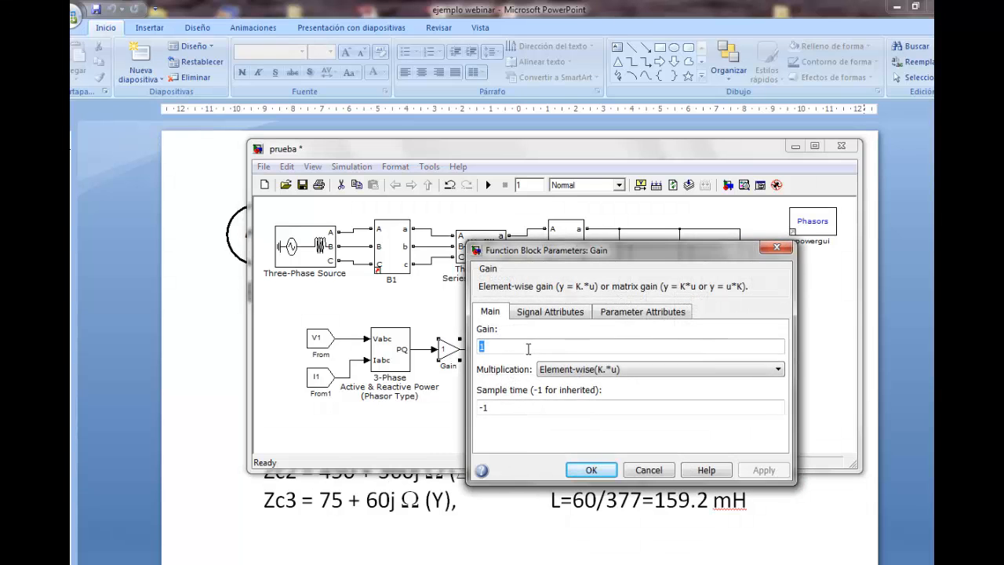
type("1e6")
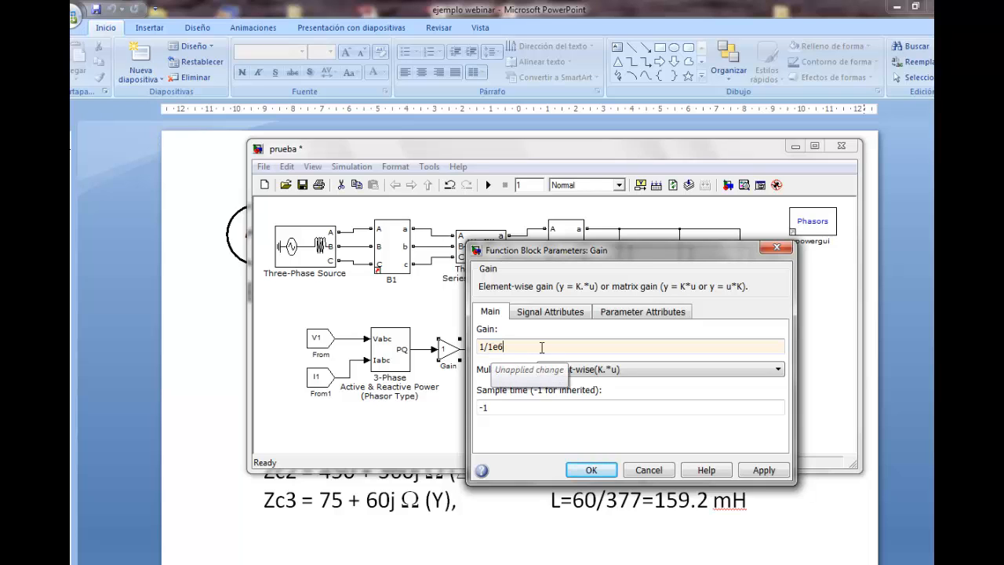
left_click(593, 470)
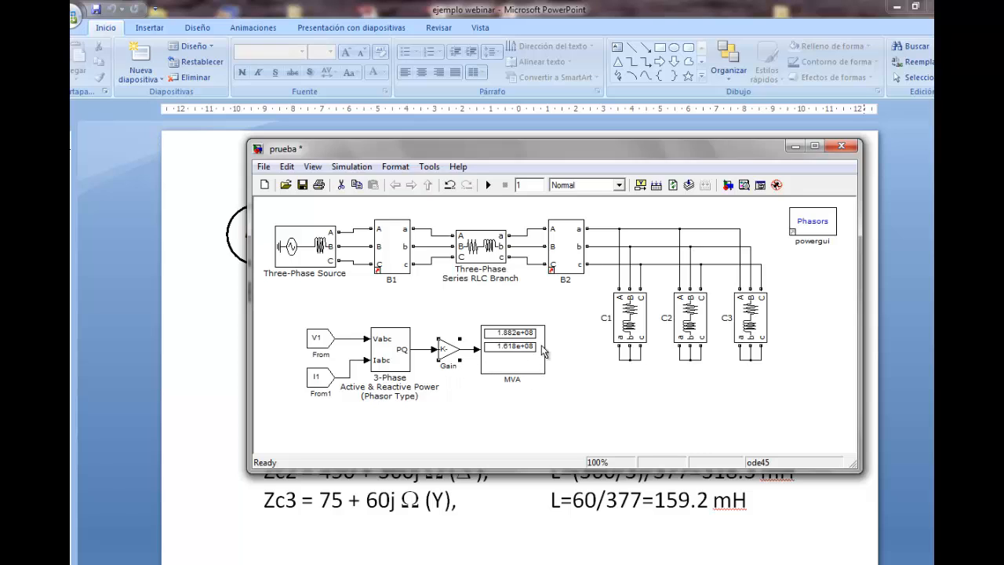
Run the simulation and move the whole power-measurement group closer beneath the Three-Phase Source and B1
left_click(491, 190)
left_click_drag(289, 307, 563, 427)
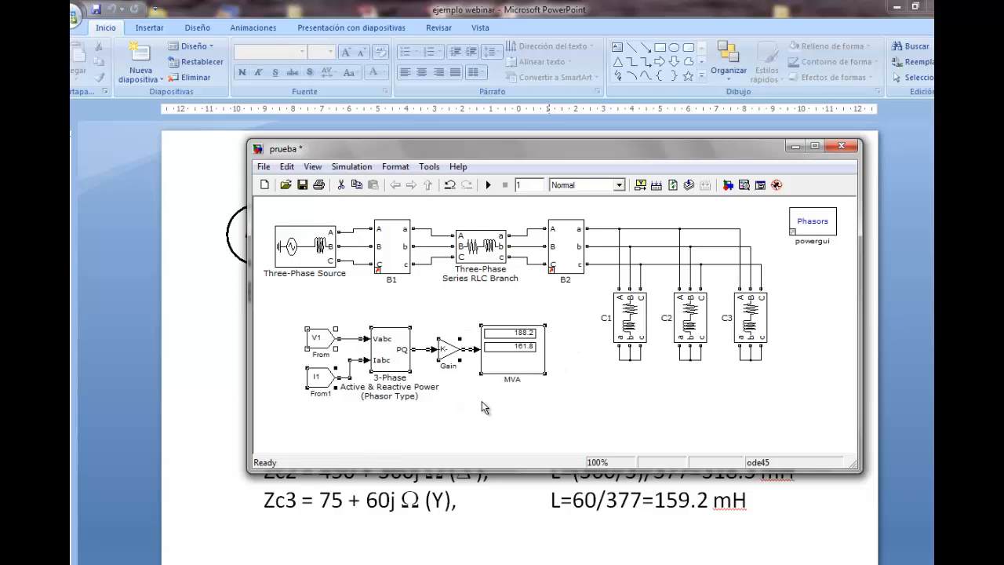
left_click_drag(400, 367, 376, 334)
left_click(563, 368)
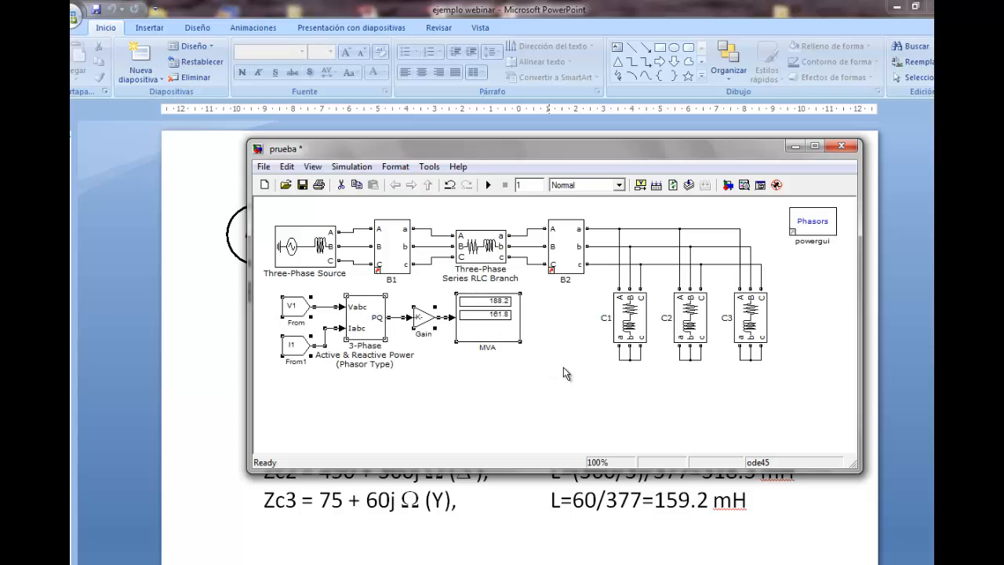
View the steady-state RMS voltages and currents through the powergui block and close the results window
double_click(819, 225)
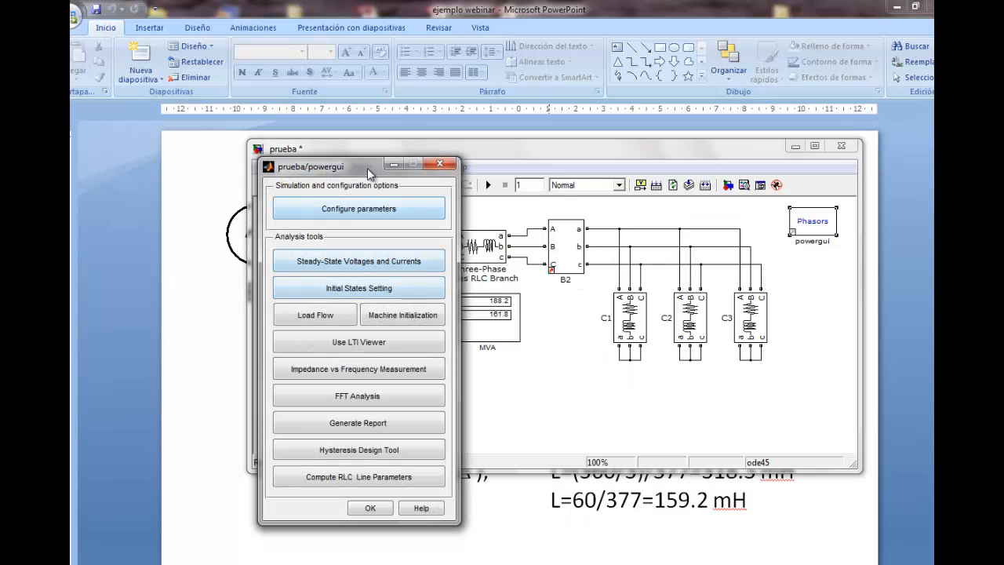
left_click_drag(367, 168, 174, 168)
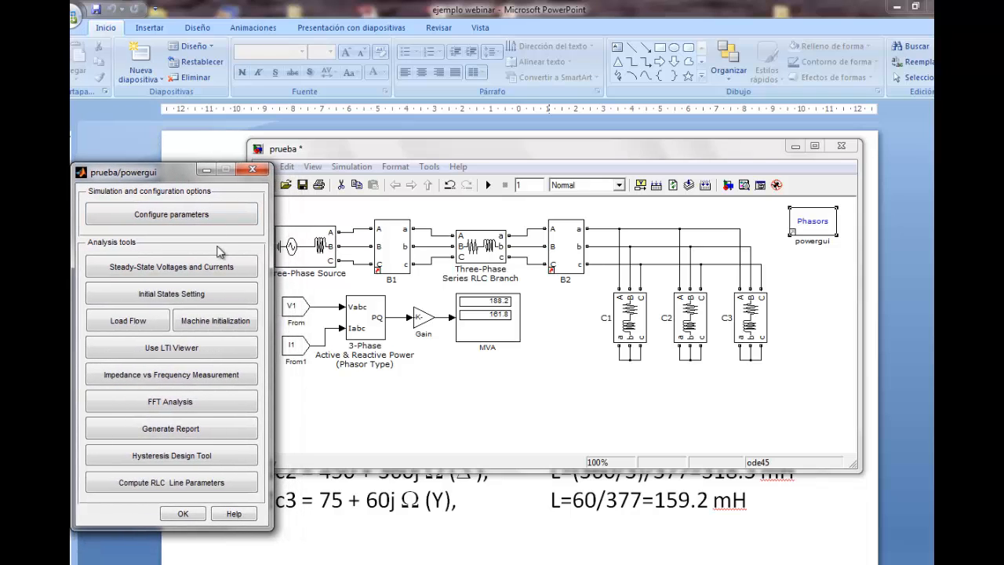
left_click(160, 271)
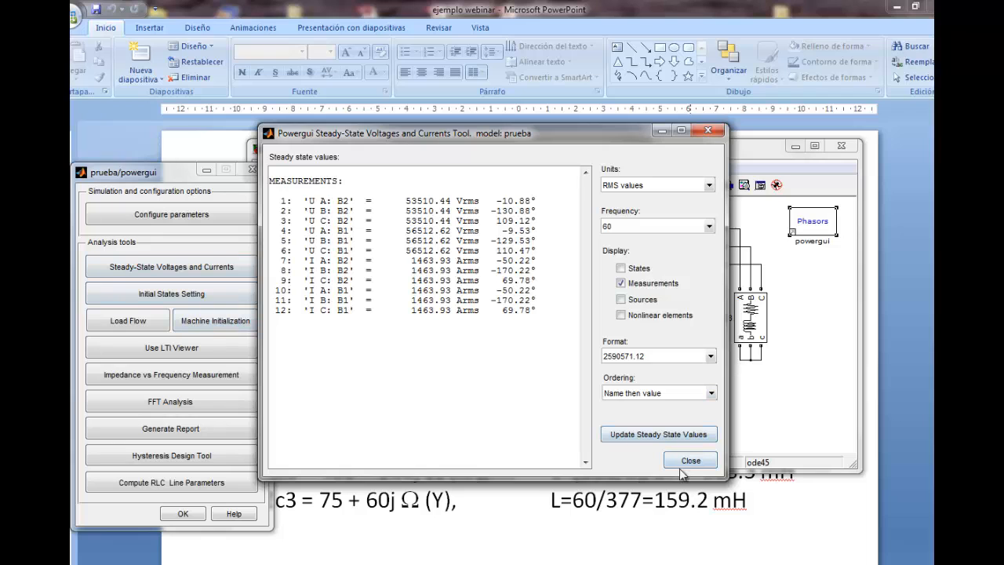
left_click(709, 131)
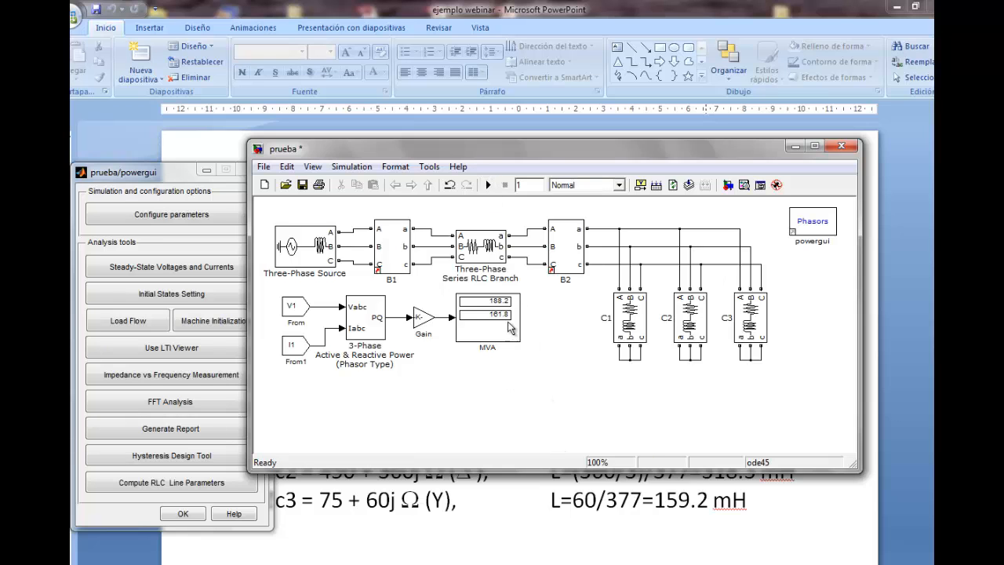
Move loads C1, C2 and C3 together with their star connections lower in the model
left_click_drag(532, 155, 552, 176)
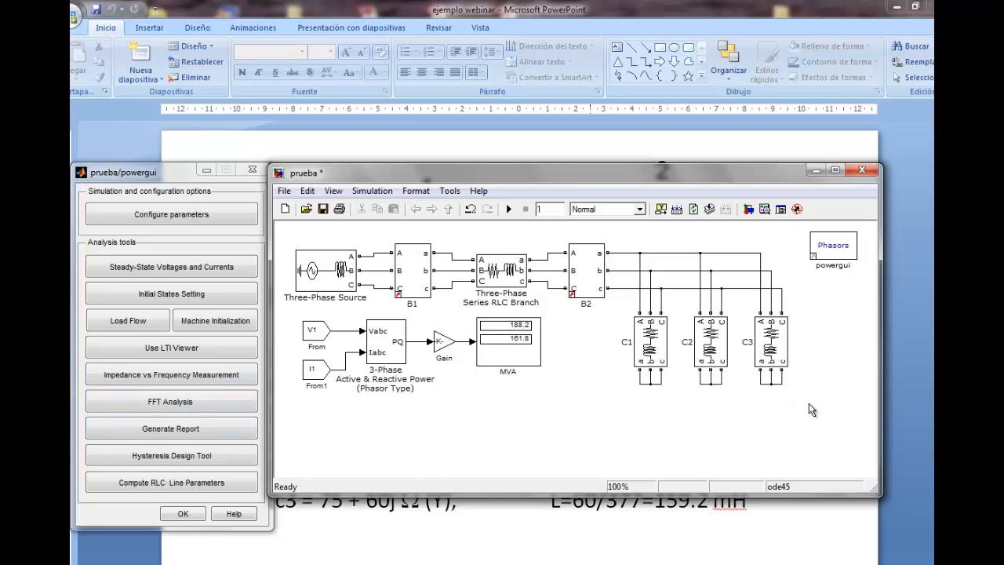
left_click_drag(812, 401, 616, 326)
left_click_drag(656, 352, 657, 390)
left_click(846, 421)
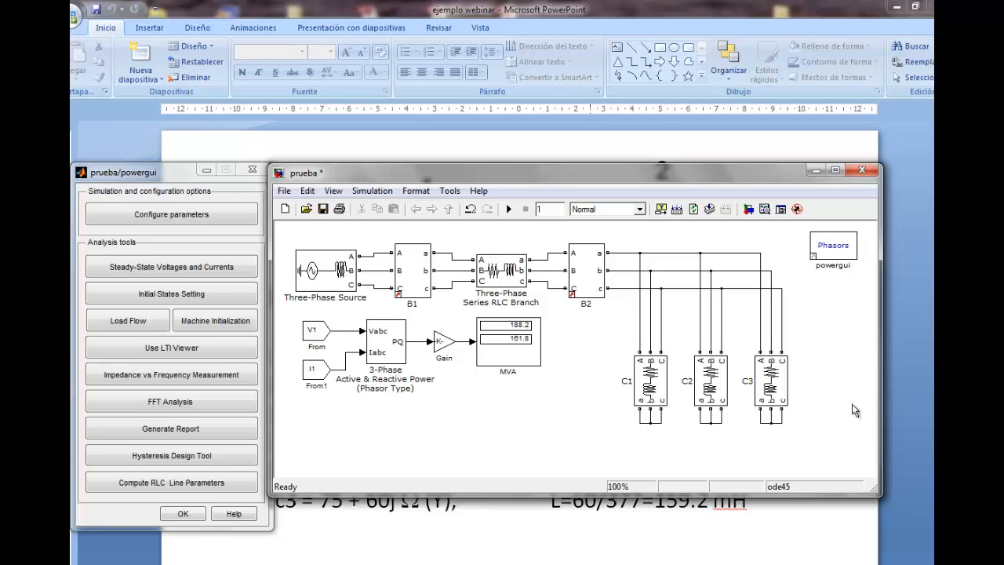
Delete all the lines between B2 and the three loads, and shift the loads farther down
left_click_drag(629, 307, 811, 331)
key("Delete")
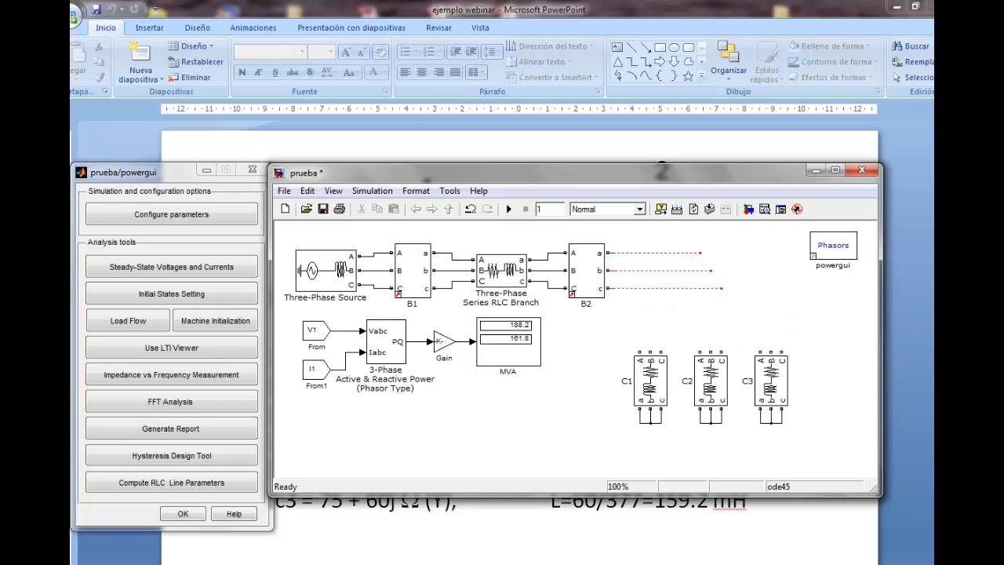
left_click_drag(650, 240, 738, 302)
key("Delete")
left_click_drag(616, 340, 813, 458)
left_click_drag(777, 391, 776, 412)
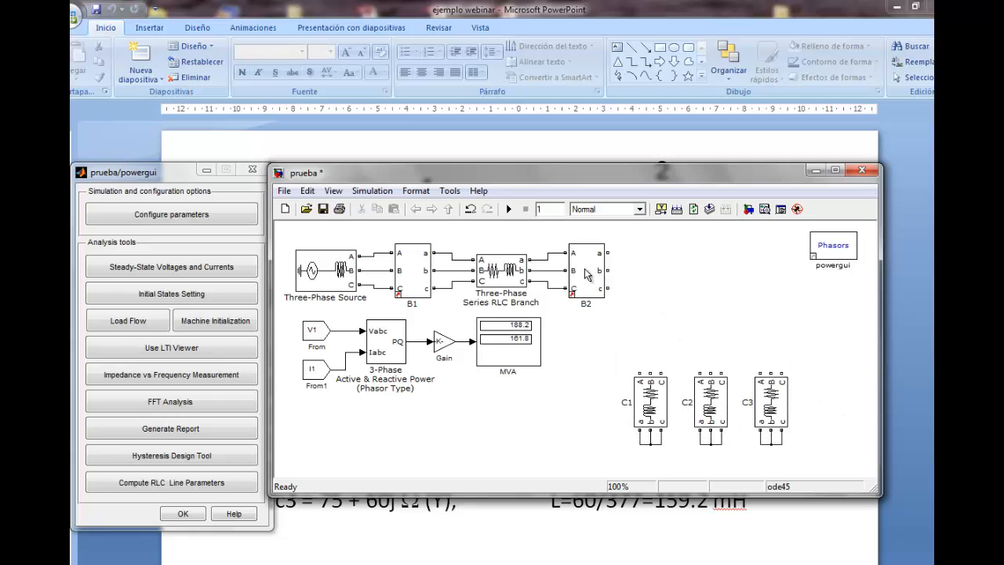
Place three copies of measurement block B2 in a row above loads C1, C2 and C3
left_click_drag(604, 279, 787, 330)
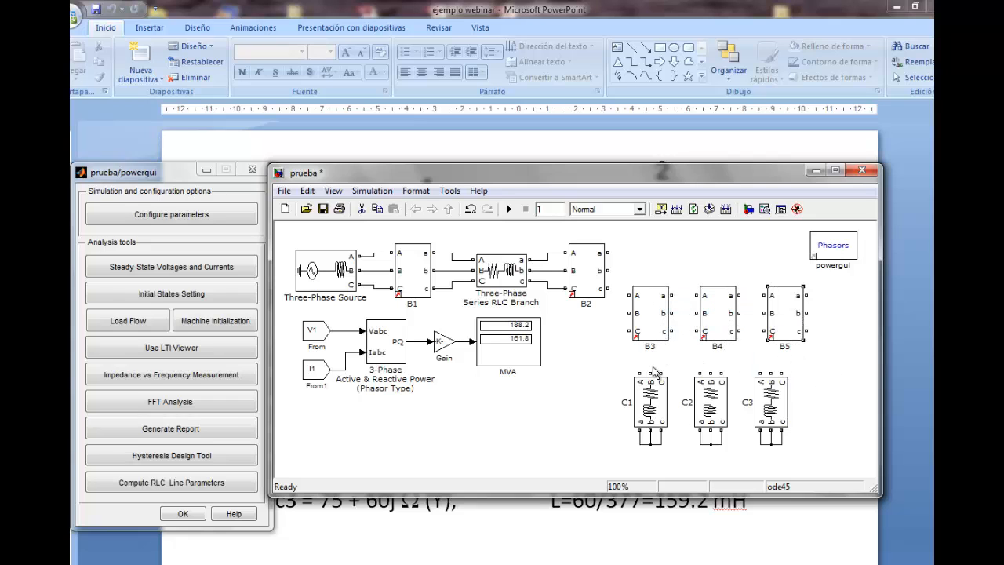
left_click_drag(653, 332, 646, 333)
left_click_drag(726, 318, 719, 318)
left_click_drag(792, 312, 783, 312)
left_click(823, 306)
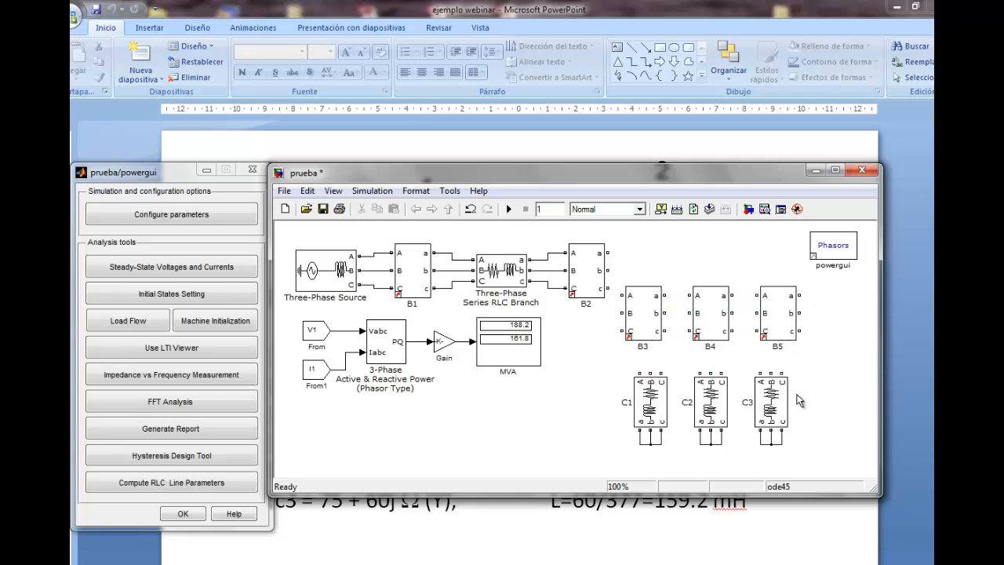
Rotate block B3 clockwise so that its inputs face up and its outputs face load C1
right_click(637, 296)
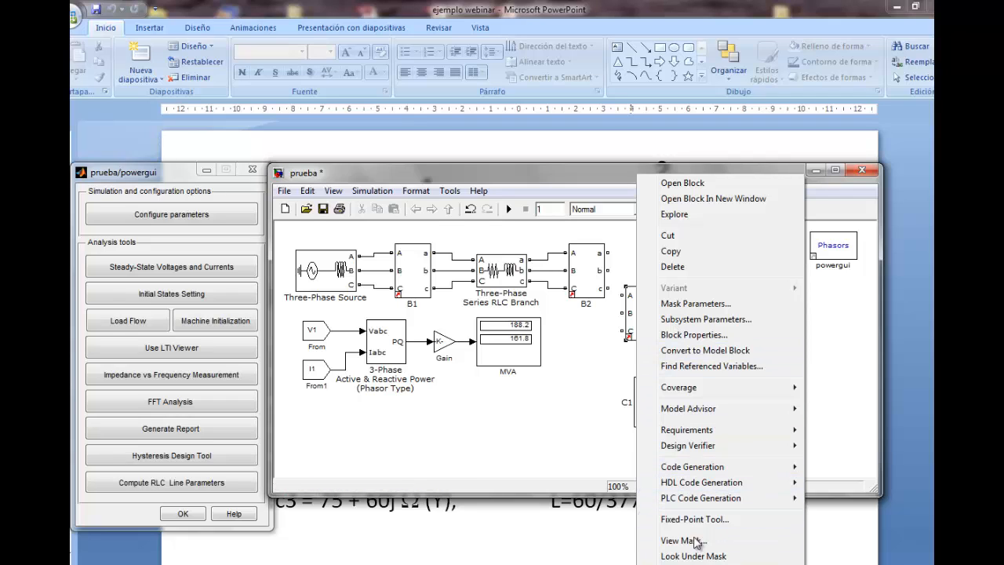
mouse_move(695, 564)
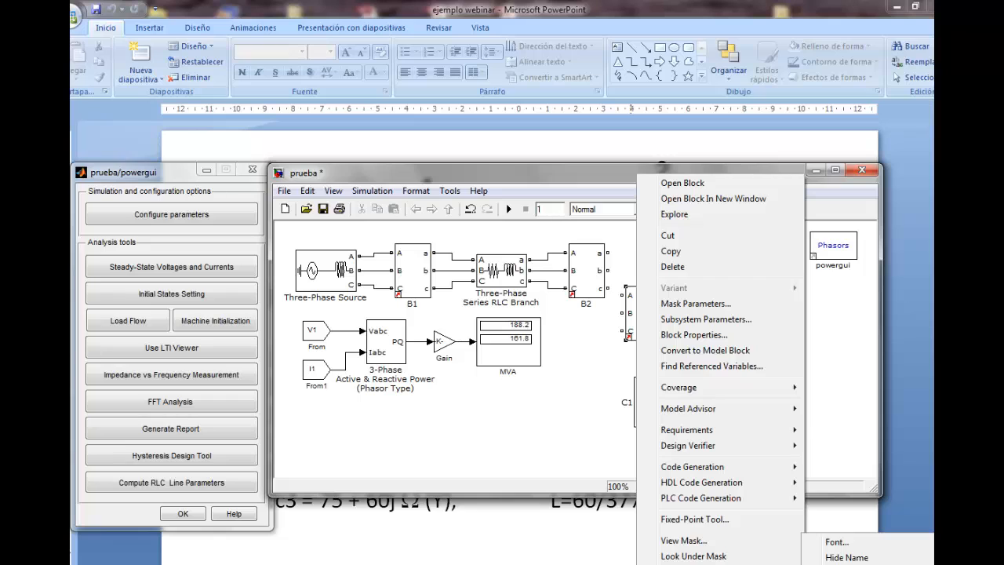
key("ctrl+r")
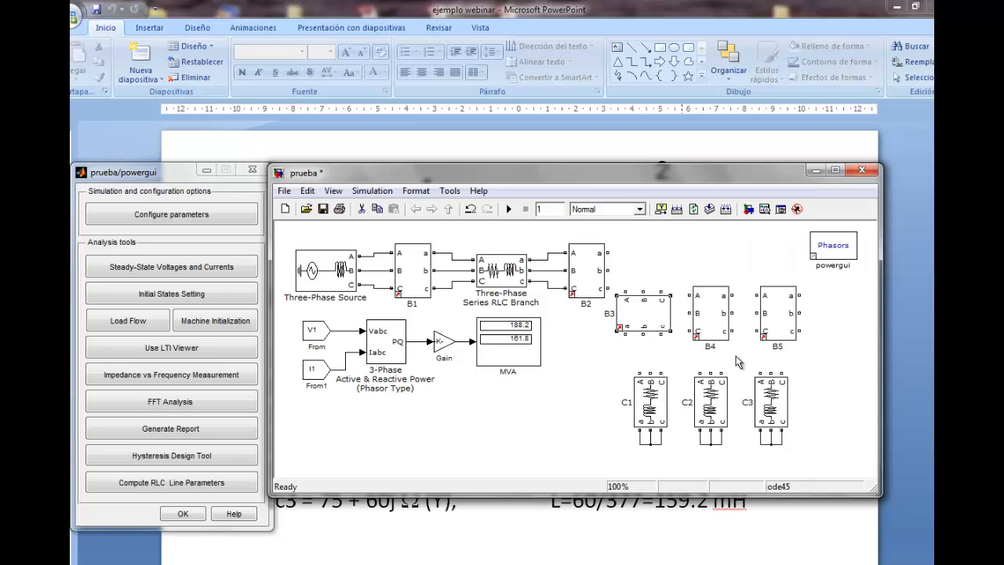
Replace the unrotated B4 and B5 with two copies of the rotated B3, placing one above each remaining load
left_click(724, 323)
key("Delete")
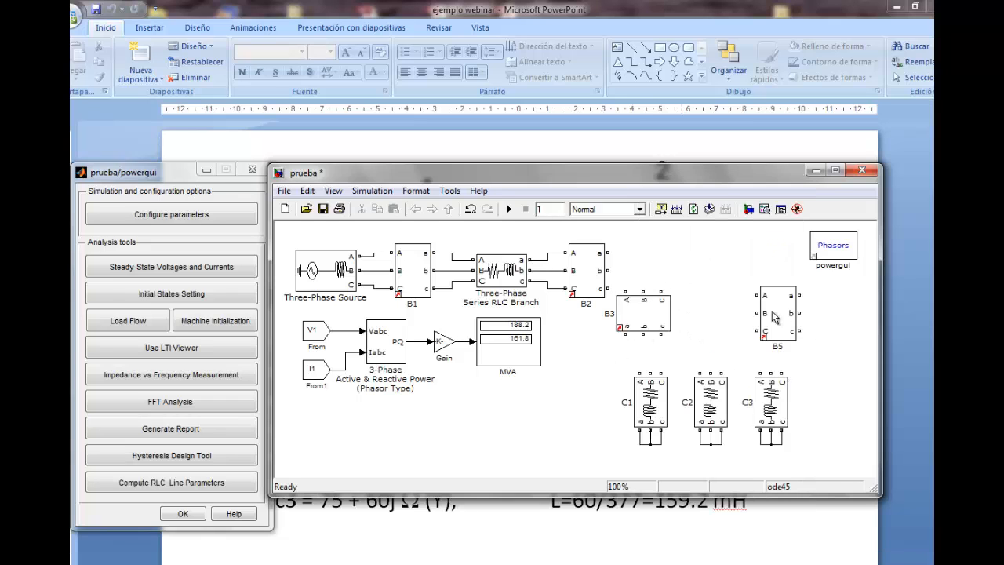
left_click(775, 317)
key("Delete")
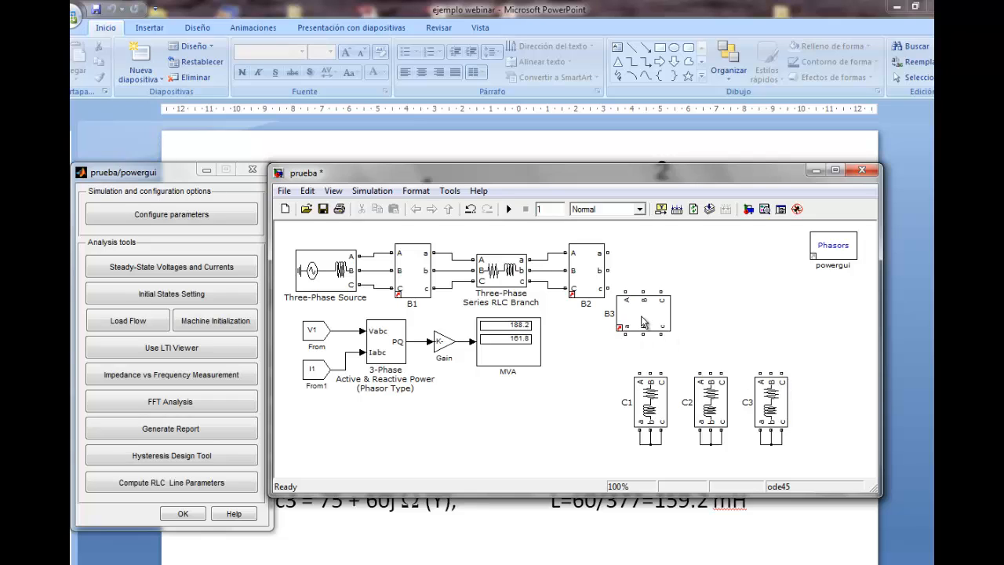
left_click_drag(640, 324, 798, 338)
left_click(865, 364)
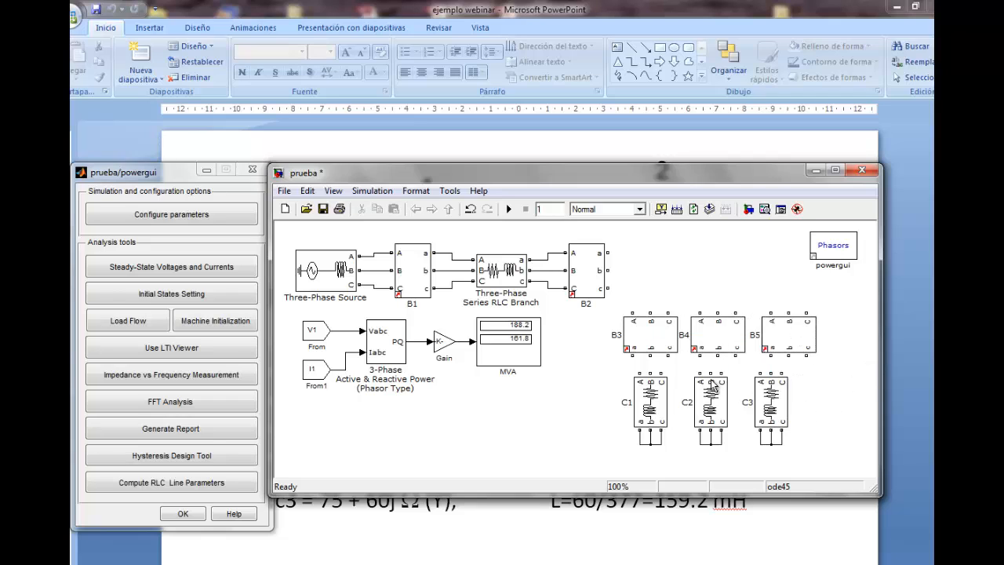
Nudge loads C2 and C3 sideways to align them under B4 and B5
left_click_drag(682, 363, 820, 479)
key("Right")
key("Right")
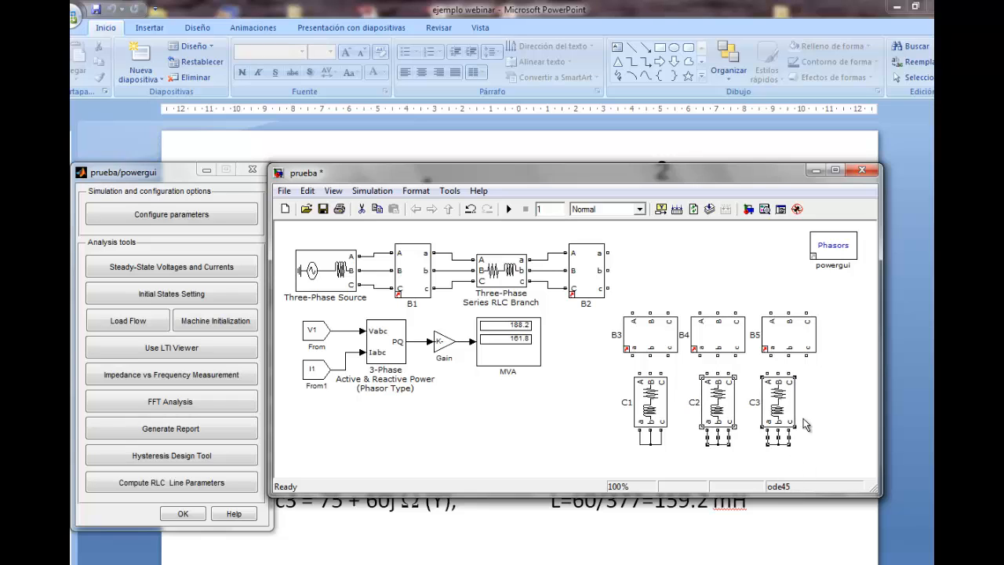
left_click(847, 399)
left_click_drag(813, 366, 754, 471)
key("Right")
key("Right")
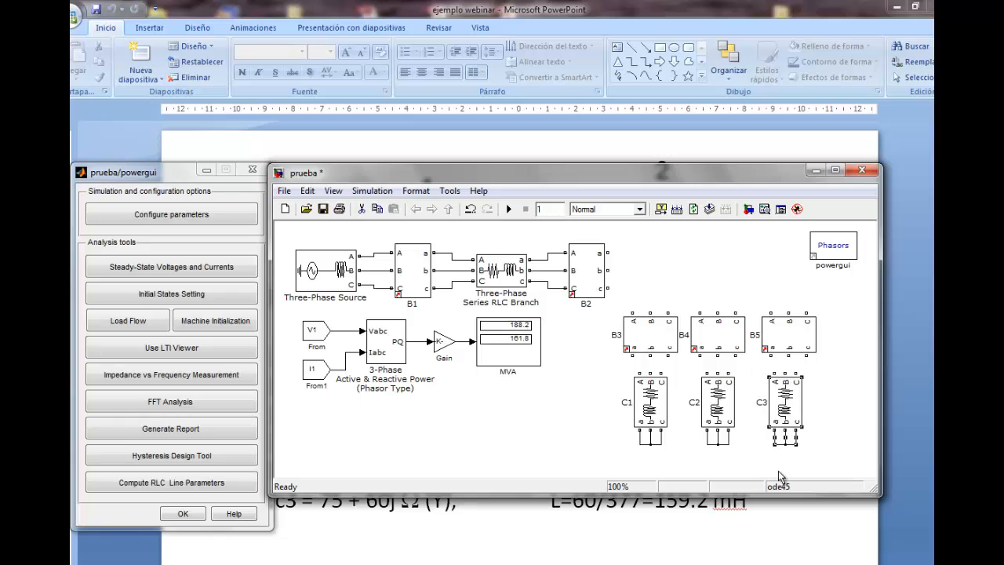
left_click(847, 422)
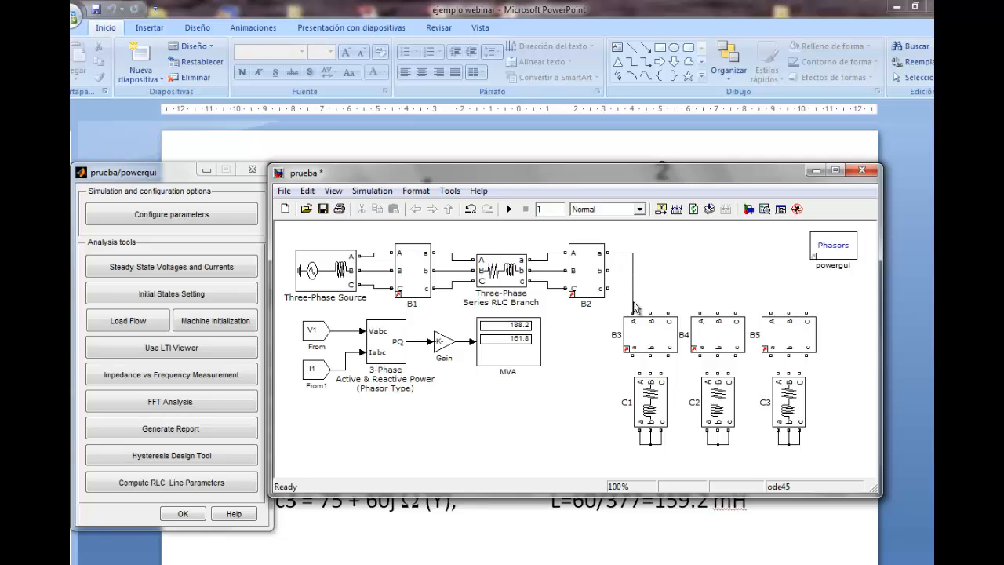
Connect B2's phase a output to the A inputs of B3, B4 and B5
left_click_drag(636, 306, 634, 312)
left_click_drag(633, 253, 693, 252)
key("Delete")
left_click_drag(699, 307, 741, 266)
left_click_drag(771, 307, 771, 314)
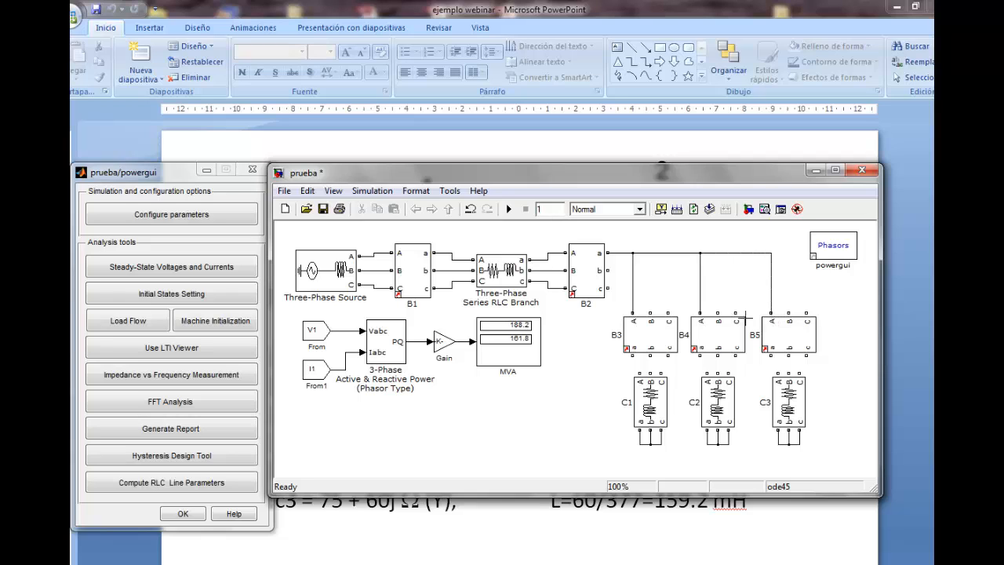
Connect B2's phase b output to the B inputs of B3, B4 and B5, undoing the misdrawn branches
left_click_drag(661, 270, 651, 316)
left_click_drag(713, 293, 718, 314)
left_click_drag(785, 299, 775, 270)
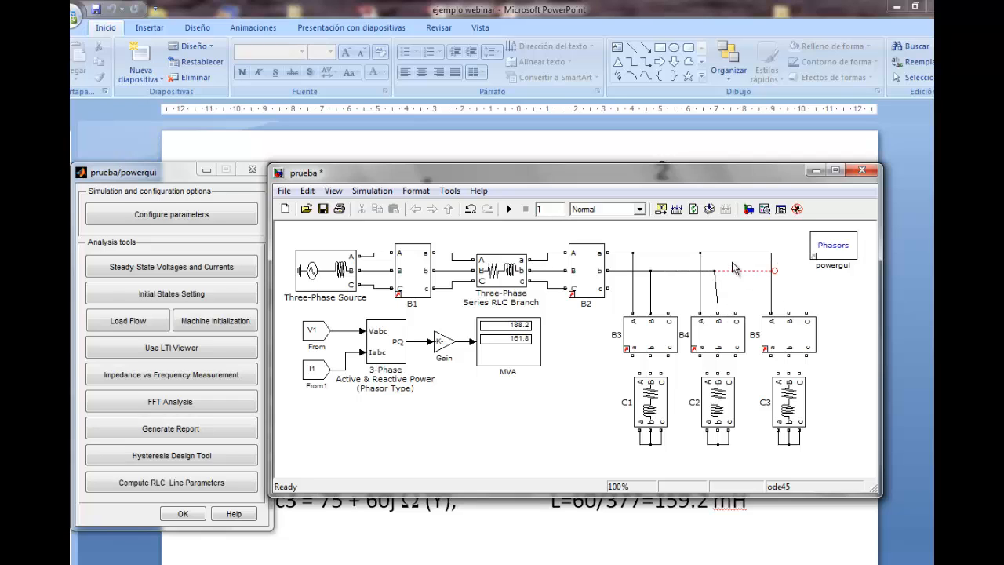
key("ctrl+z")
key("ctrl+z")
left_click_drag(790, 307, 789, 318)
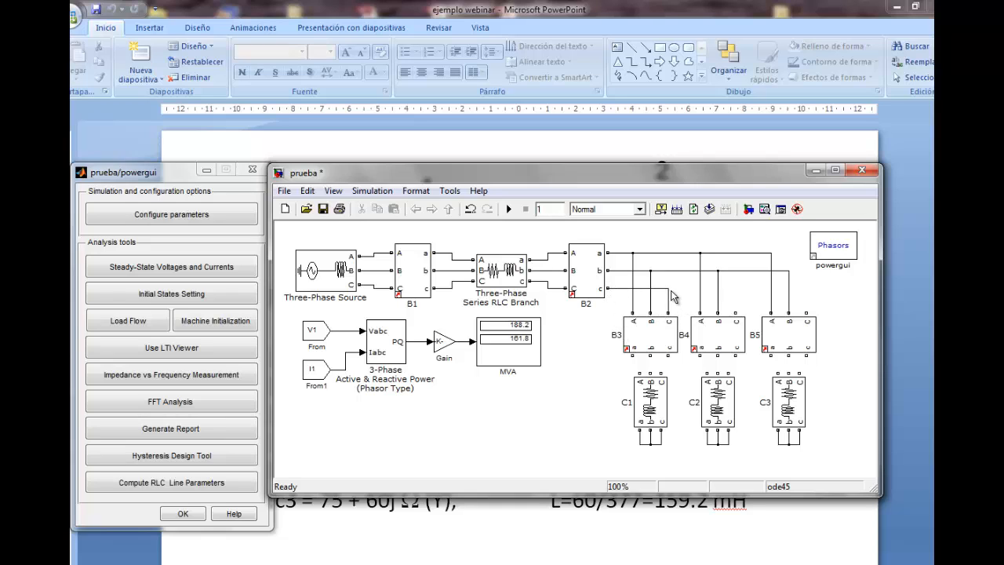
Connect B2's phase c output to the C inputs of B3, B4 and B5, and wire their outputs to the loads below
left_click_drag(667, 290, 807, 310)
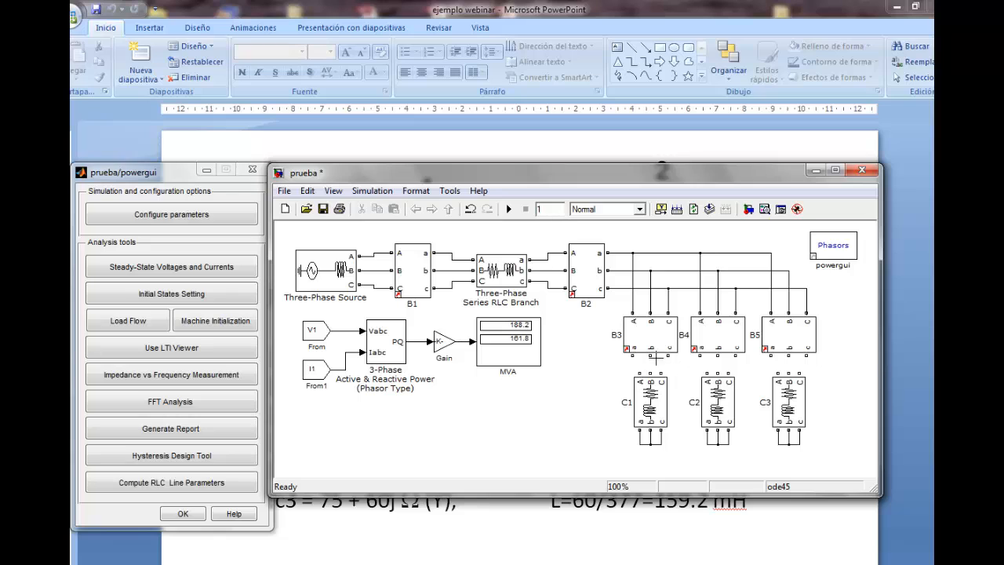
left_click_drag(650, 355, 641, 374)
left_click_drag(736, 355, 730, 373)
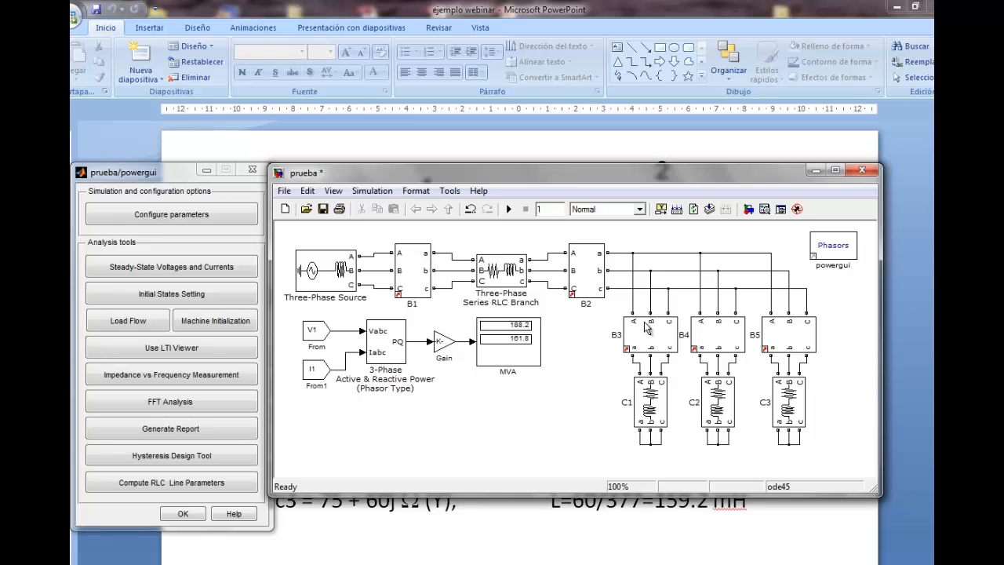
Set B3's voltage measurement to no and its current signal label to IC1
left_click_drag(540, 177, 528, 153)
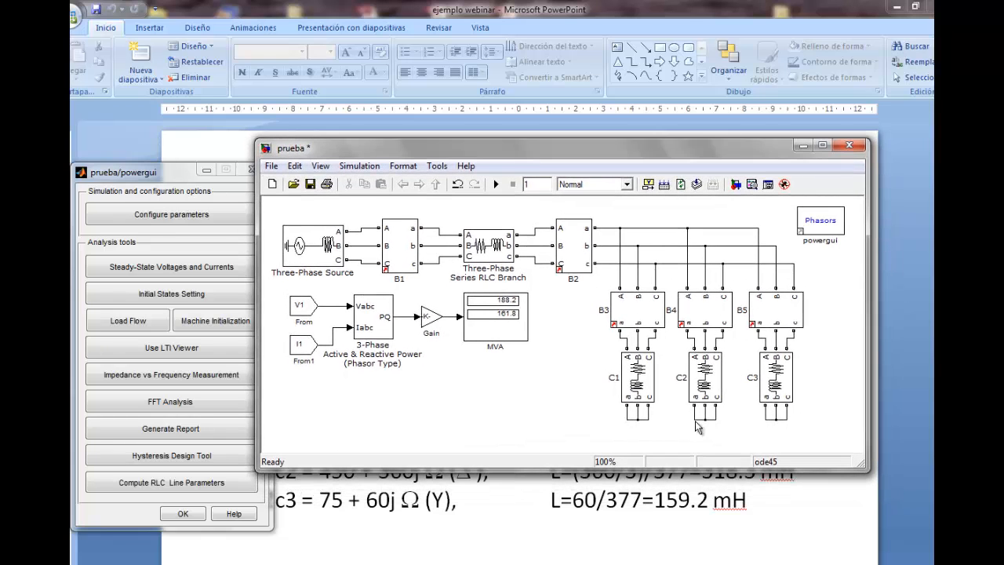
double_click(632, 318)
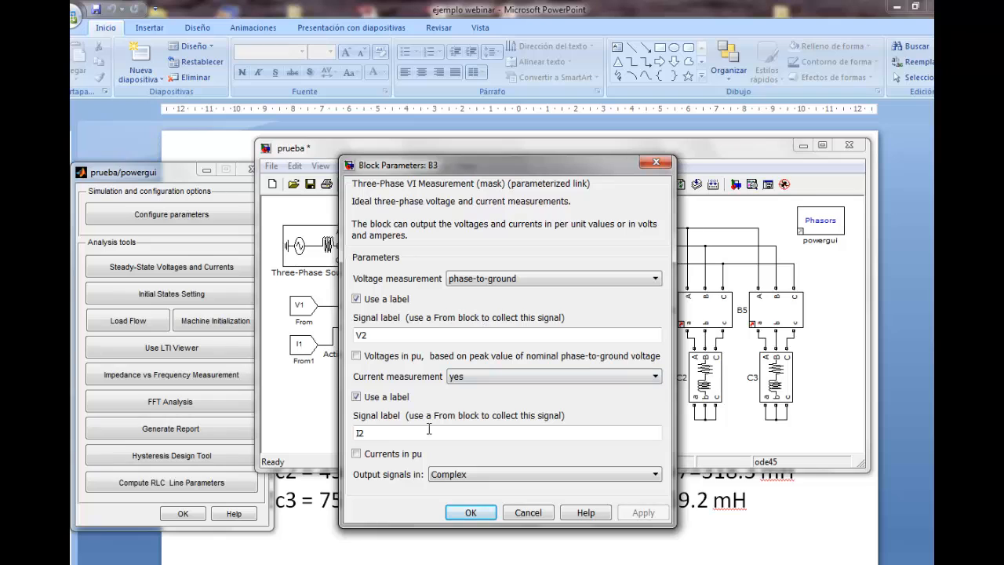
left_click(645, 280)
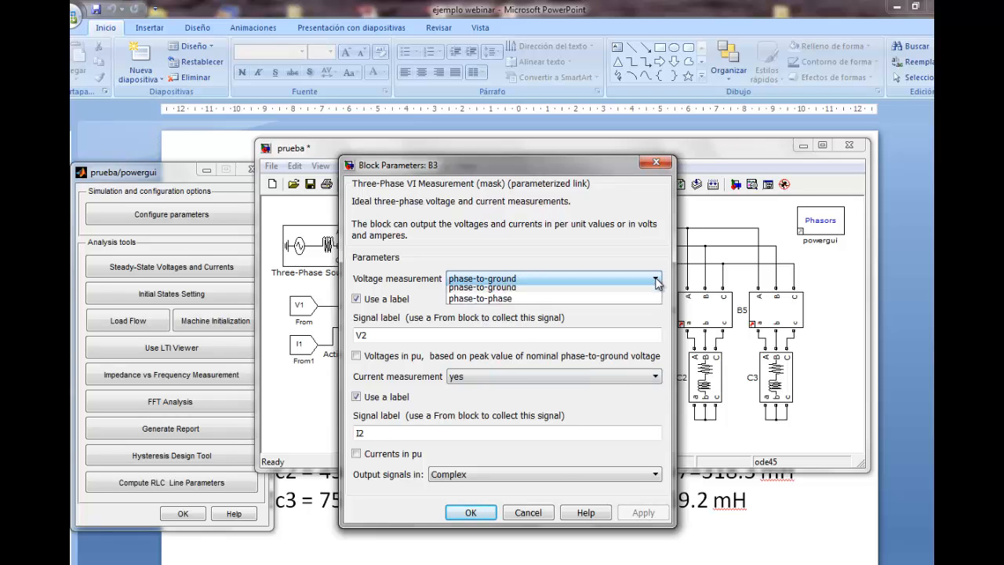
left_click(570, 293)
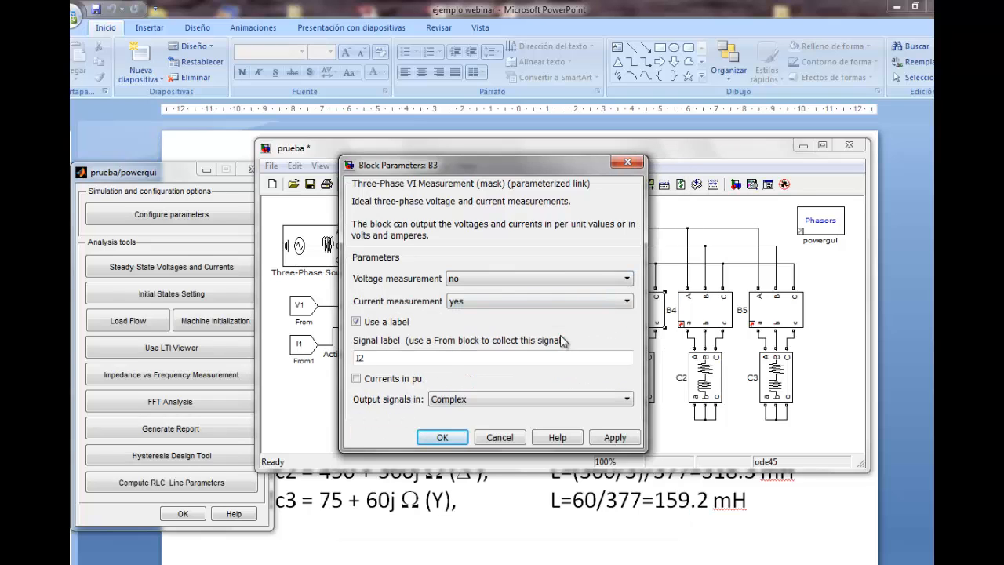
double_click(372, 357)
type("I")
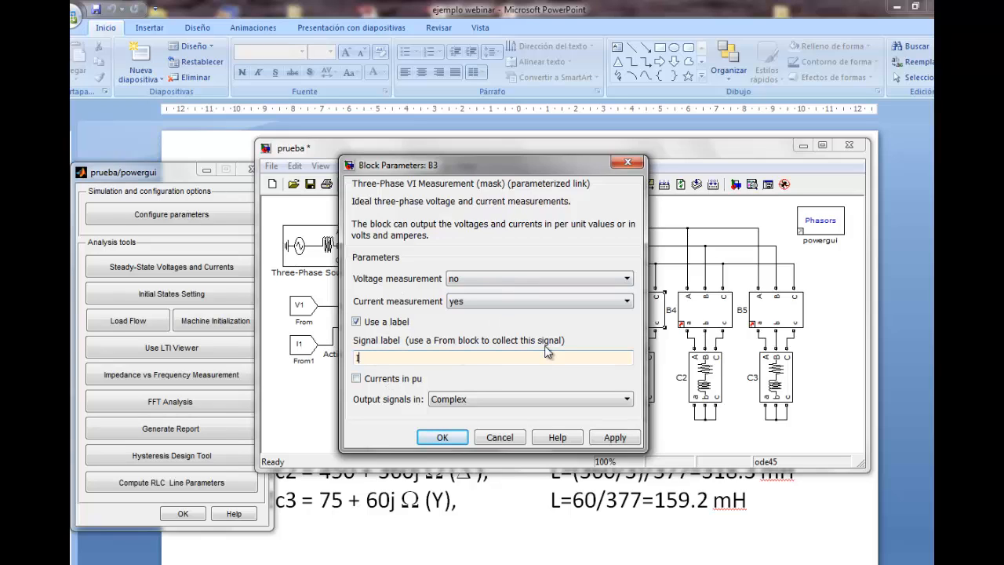
left_click(447, 439)
Set B4's voltage measurement to no and its current signal label to IC2
double_click(694, 322)
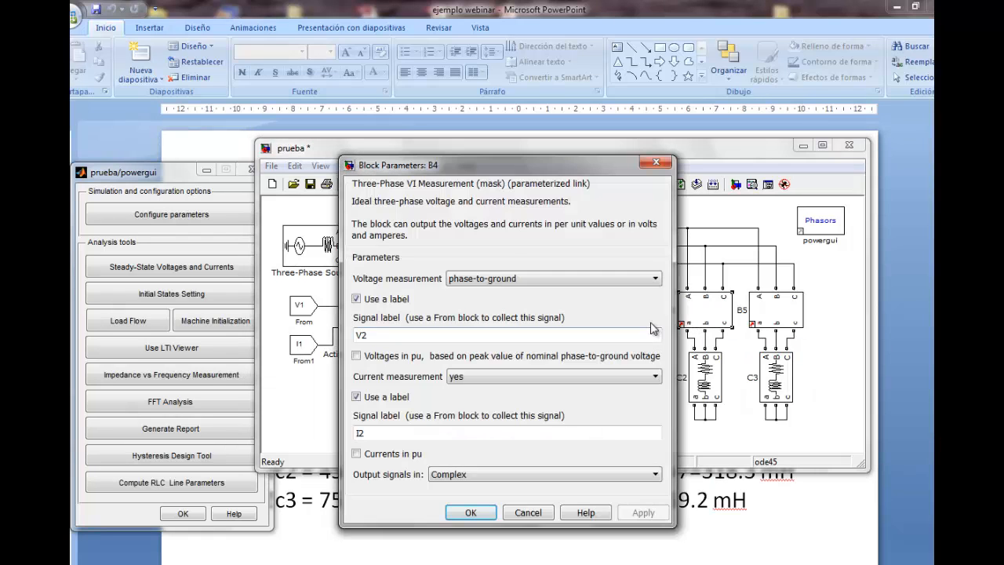
left_click(656, 278)
left_click(590, 293)
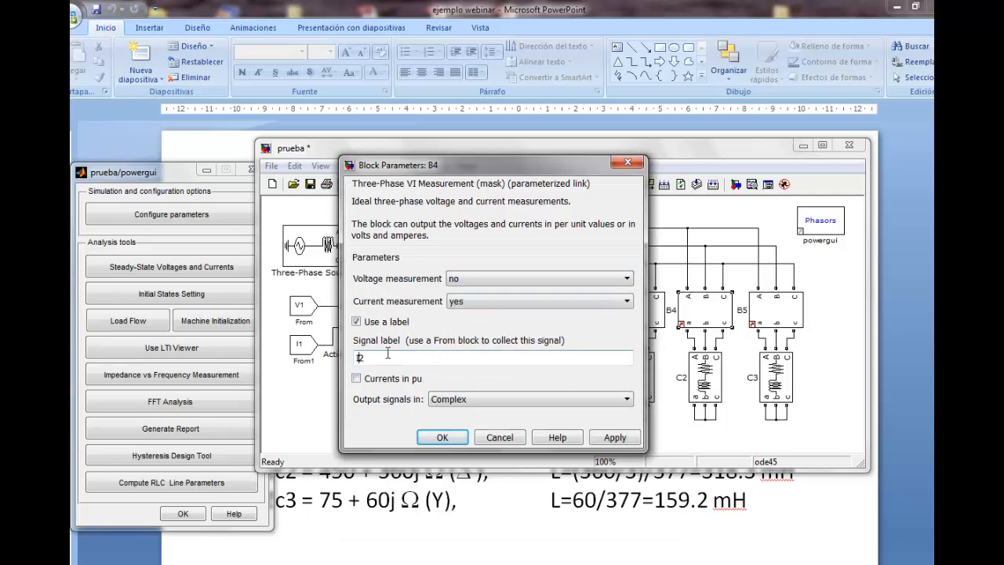
type("C")
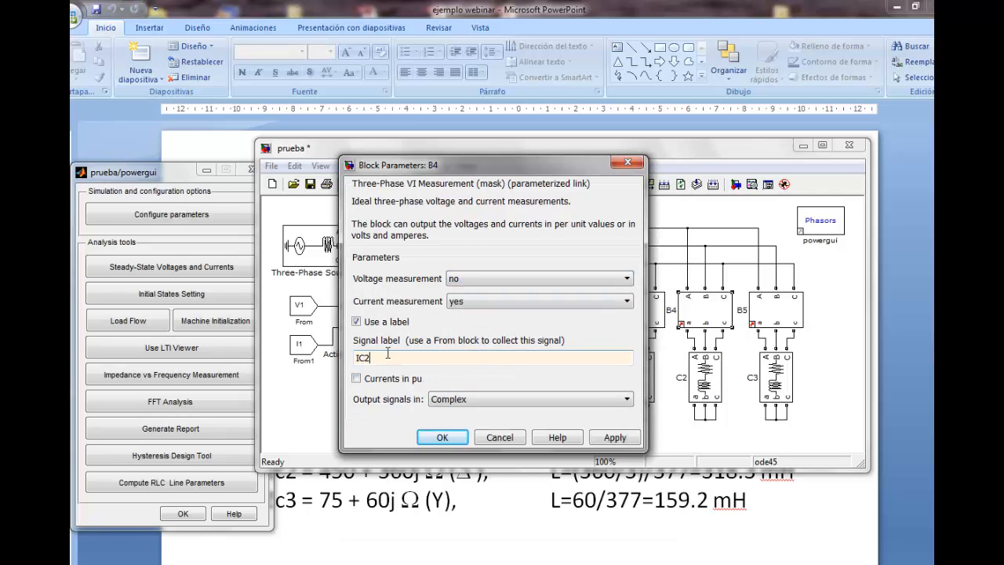
left_click(443, 437)
Set B5's voltage measurement to no and its current signal label to IC3
double_click(771, 314)
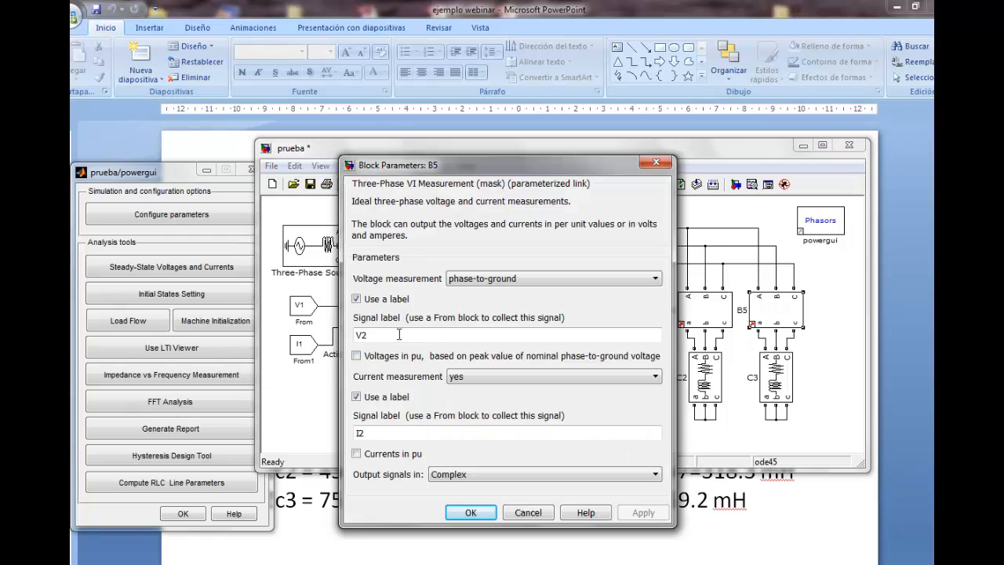
left_click(656, 279)
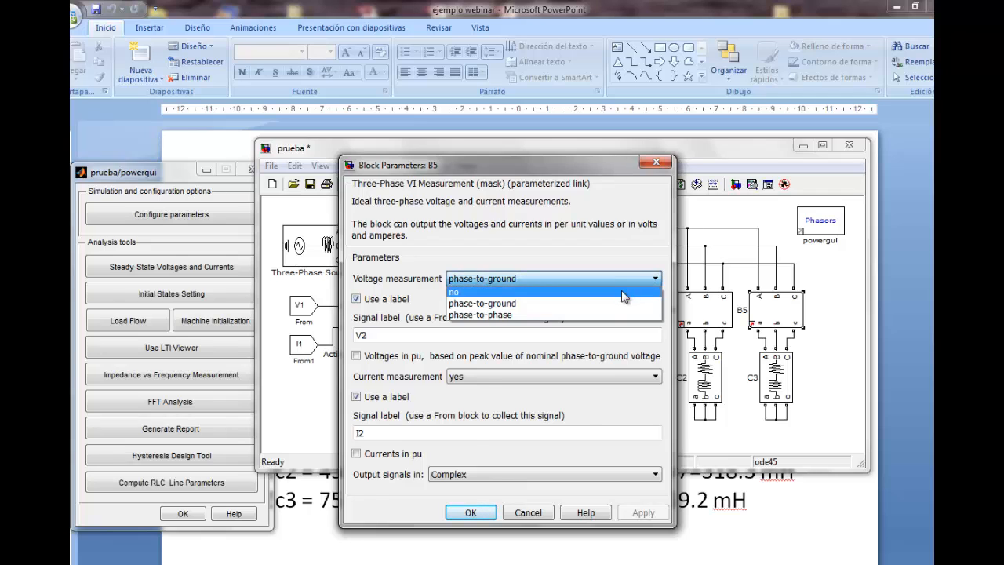
left_click(630, 290)
double_click(415, 353)
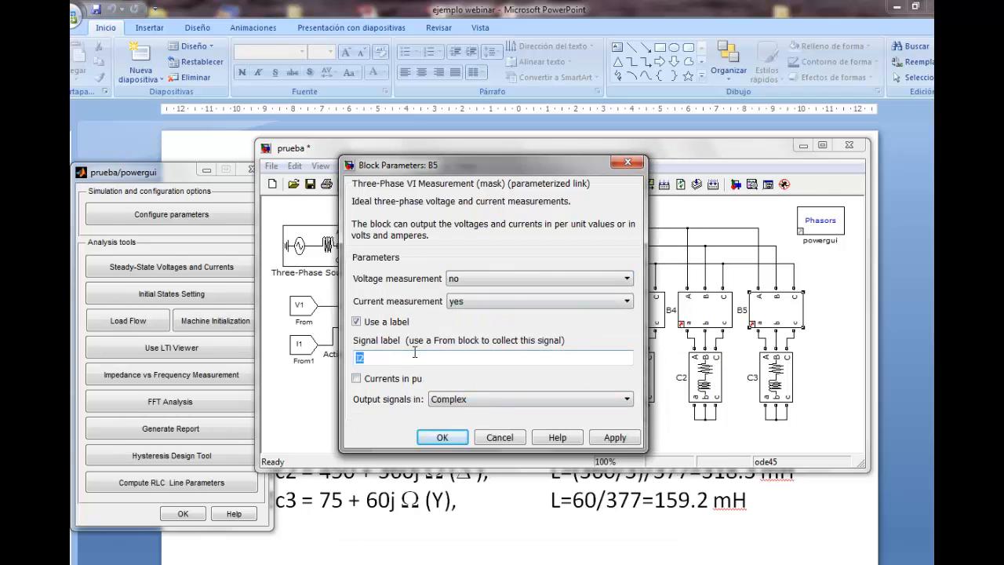
key("BackSpace")
type("C3")
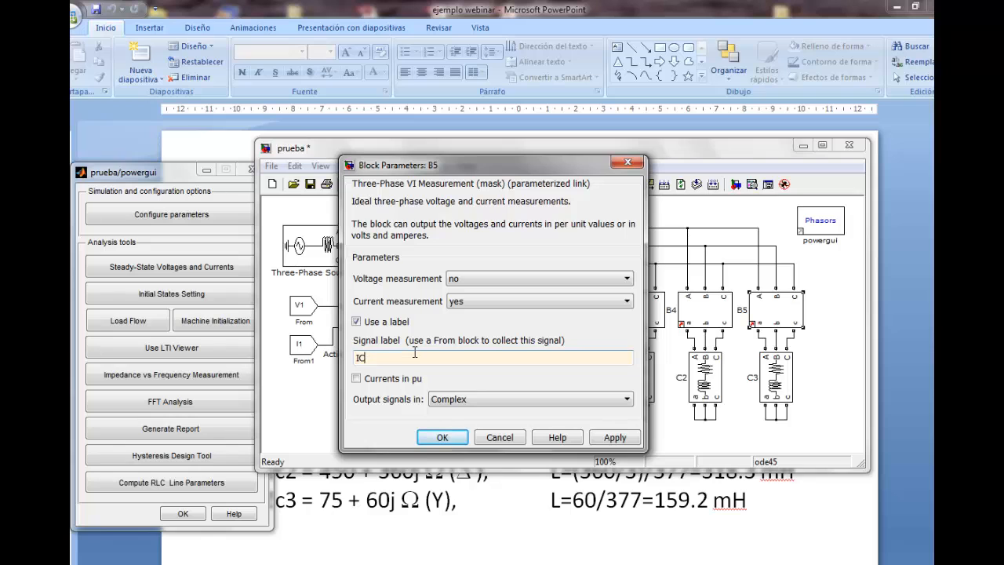
left_click(437, 440)
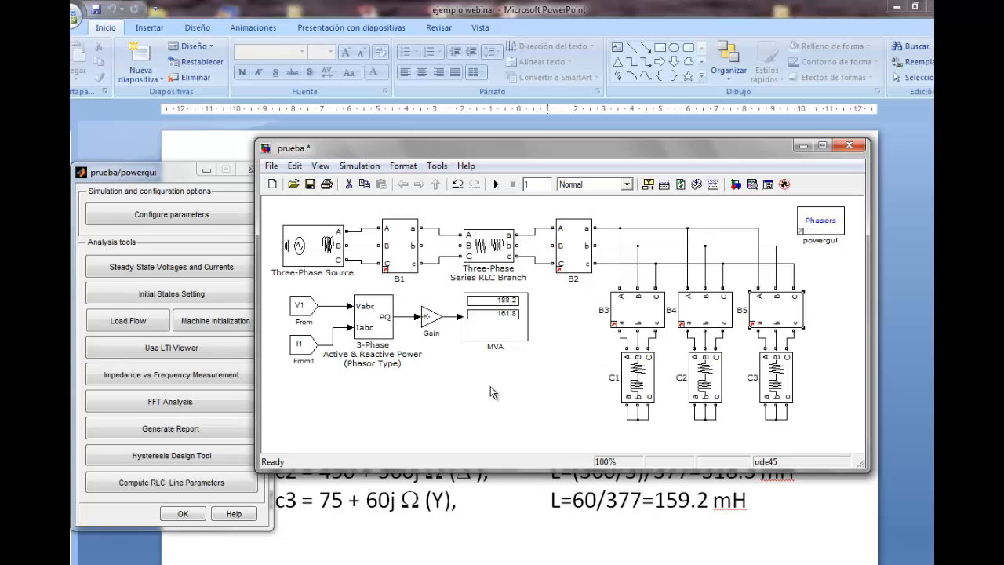
Examine the steady-state RMS voltages and currents, including the load currents measured at B3, B4 and B5
left_click(149, 269)
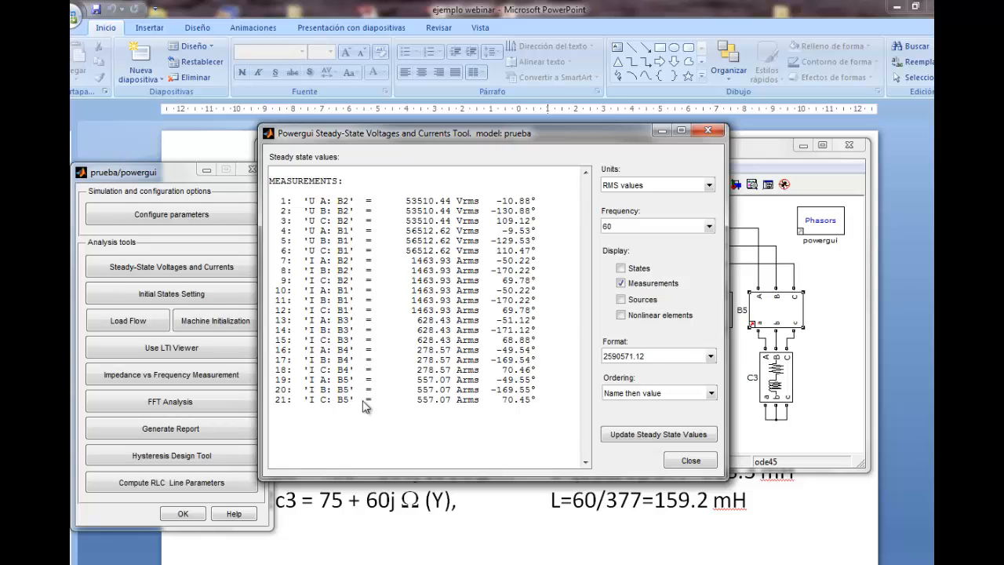
left_click_drag(502, 128, 370, 172)
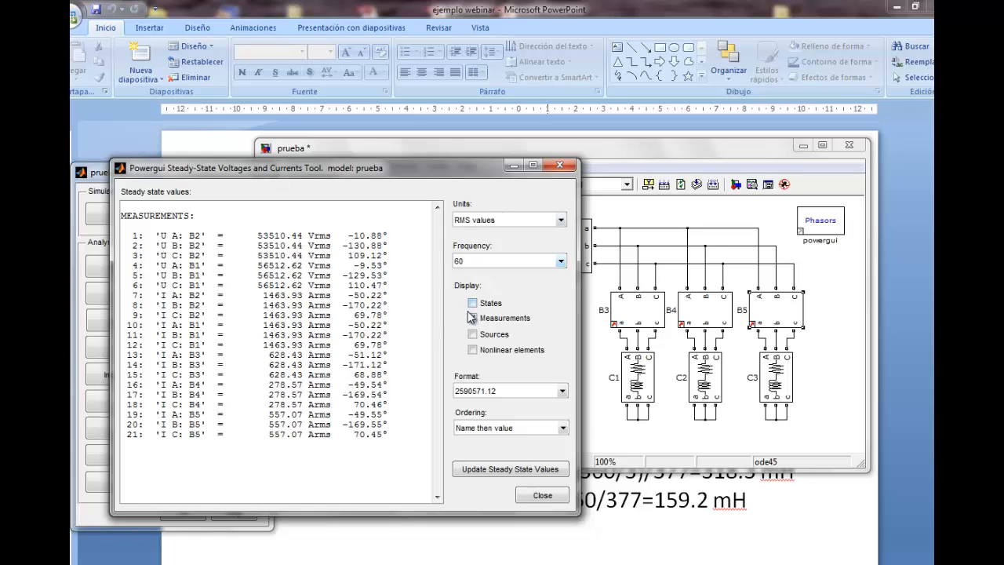
left_click(543, 495)
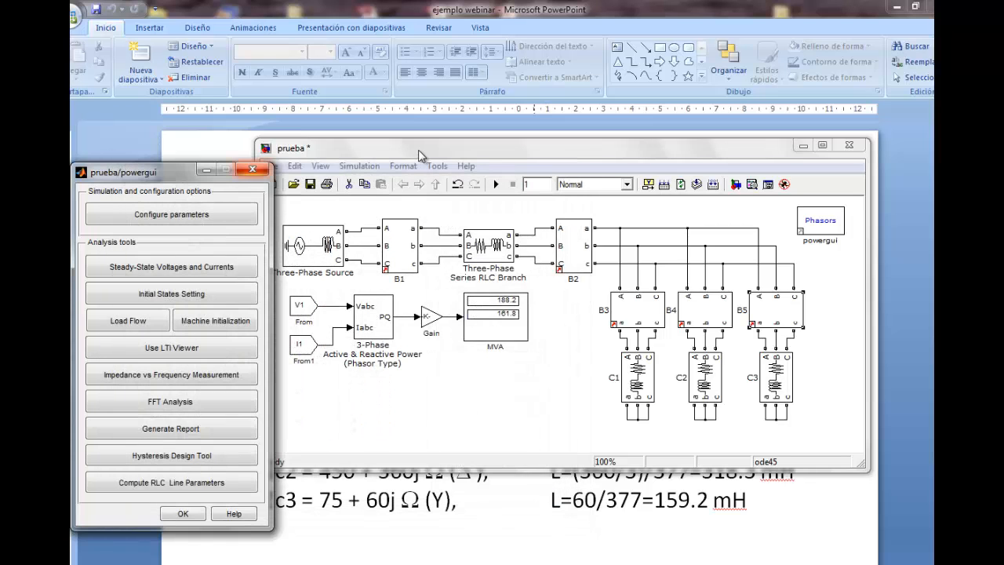
Close the powergui window and enlarge the prueba model window downward to make room for more blocks
left_click_drag(418, 149, 410, 148)
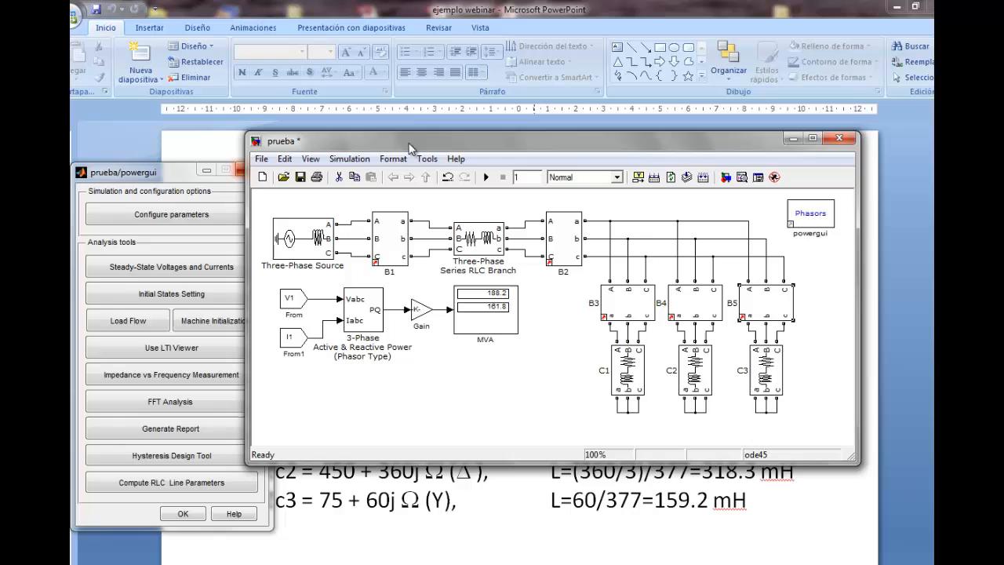
left_click(170, 169)
left_click(253, 169)
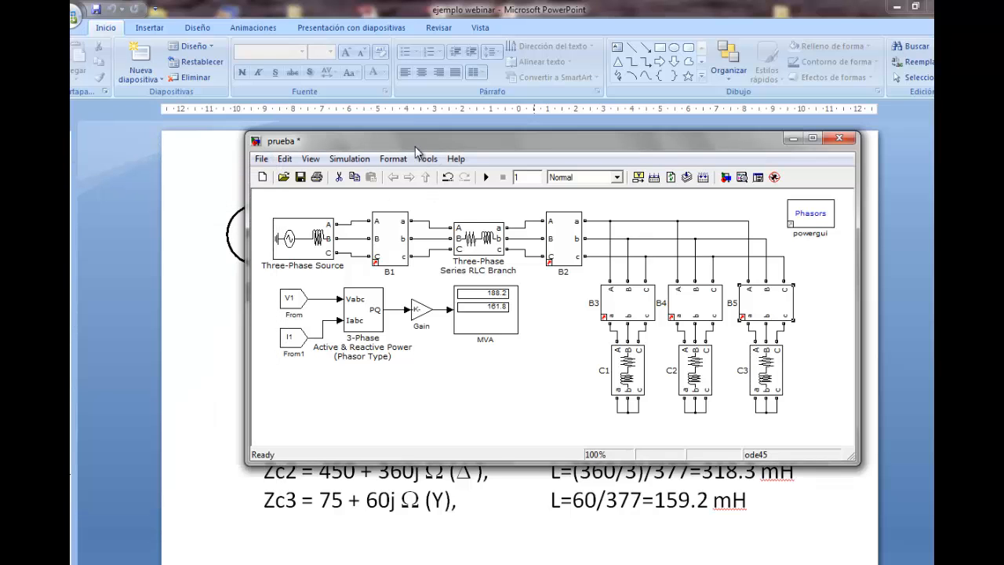
left_click_drag(423, 143, 376, 137)
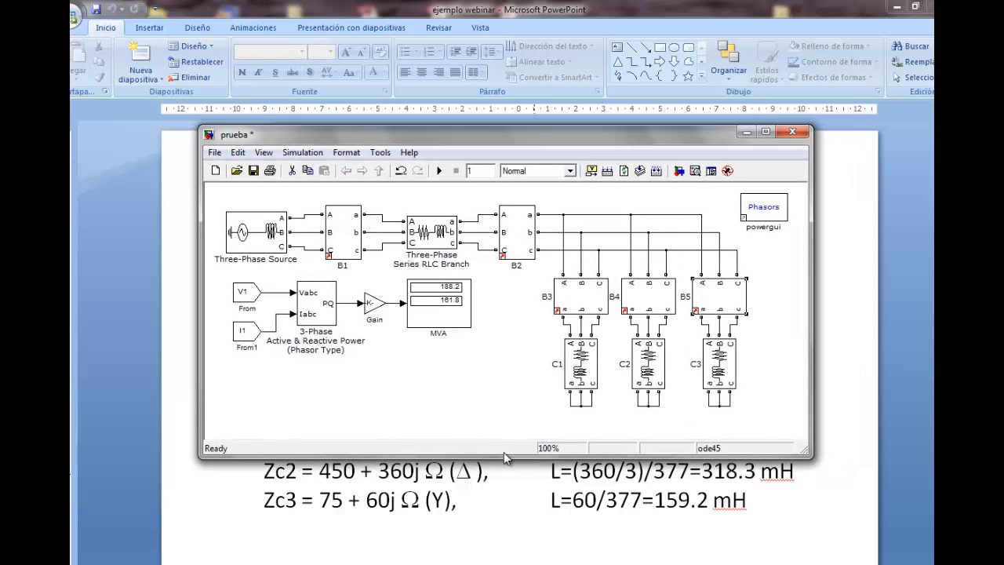
left_click_drag(502, 455, 514, 557)
left_click_drag(483, 142, 478, 130)
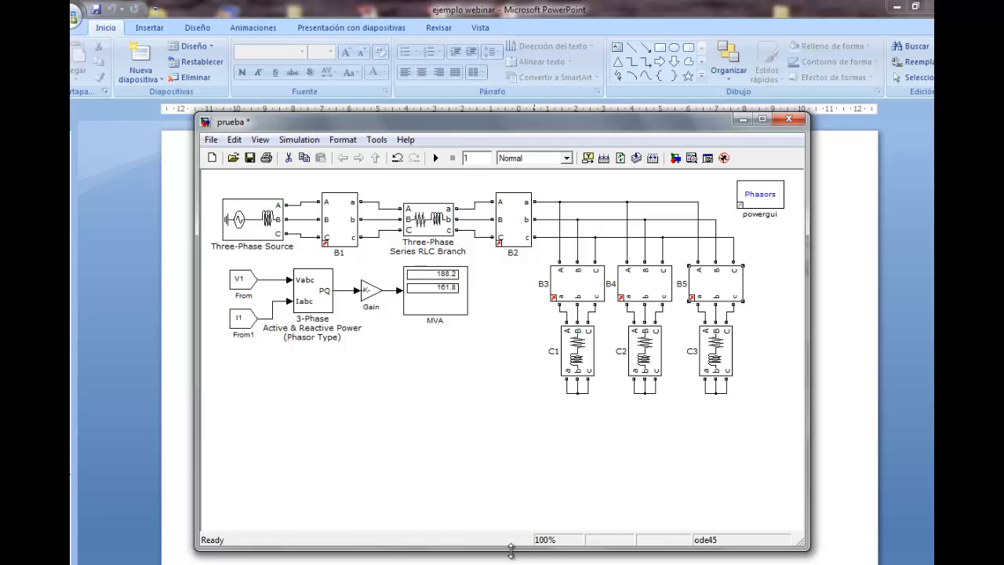
left_click_drag(510, 556, 511, 557)
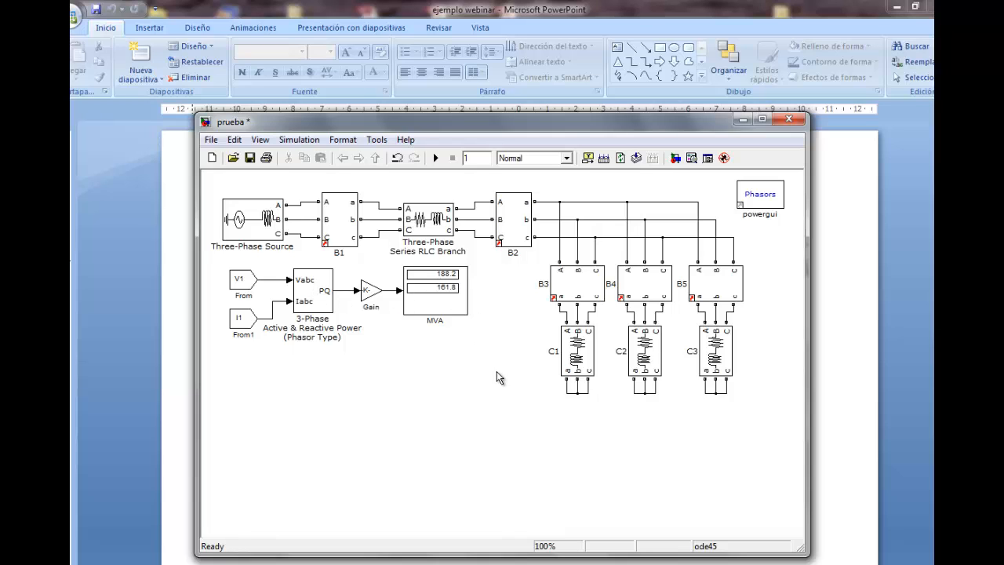
Duplicate B1's complete power measurement chain three times, placing two copies below the original and one beneath the loads
left_click_drag(496, 371, 218, 263)
left_click_drag(481, 370, 453, 283)
left_click_drag(418, 263, 214, 263)
left_click_drag(322, 287, 321, 378)
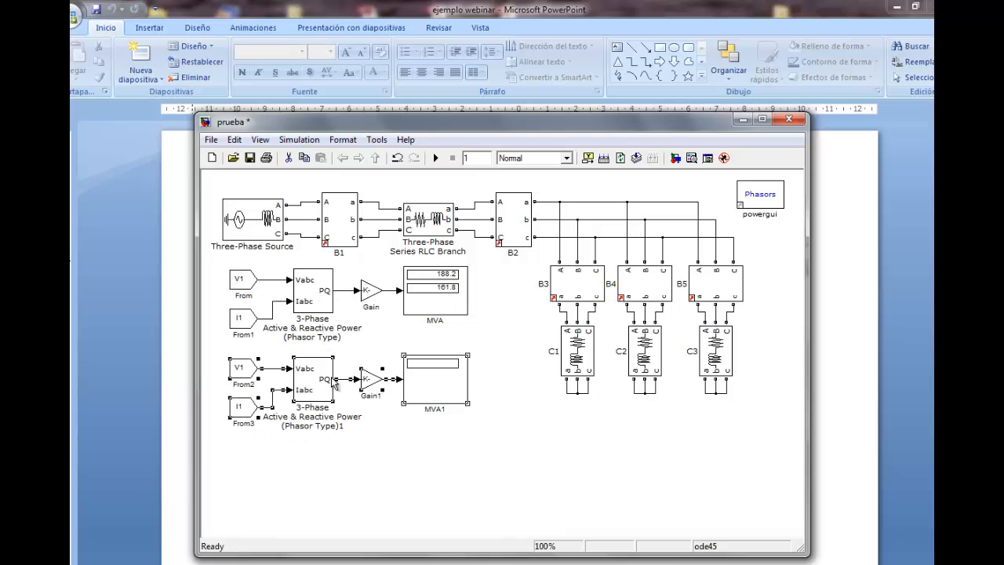
left_click_drag(313, 382, 599, 476)
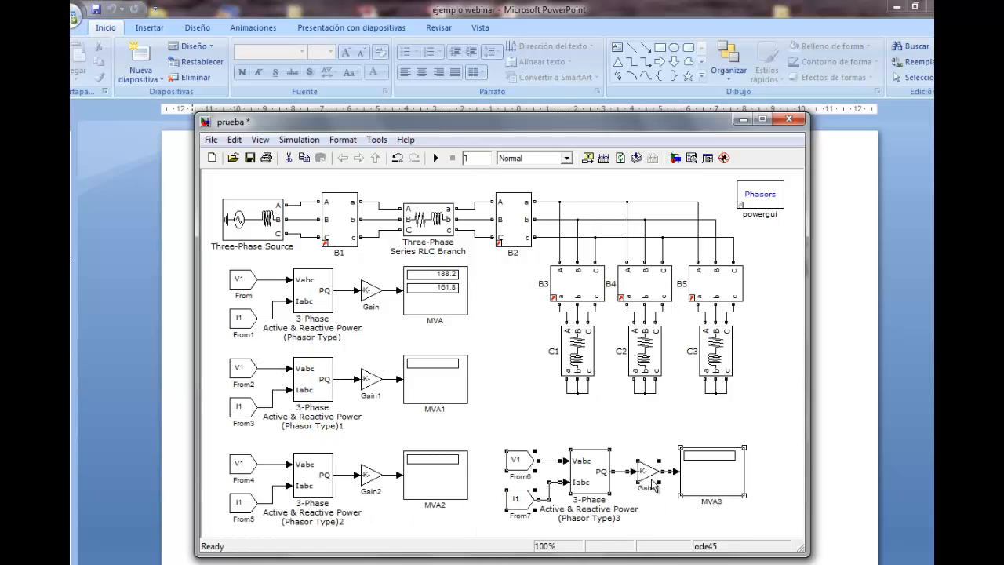
left_click(779, 476)
Set the first copied chain's Goto tags to V2 in From2 and IC1 in From3
double_click(243, 369)
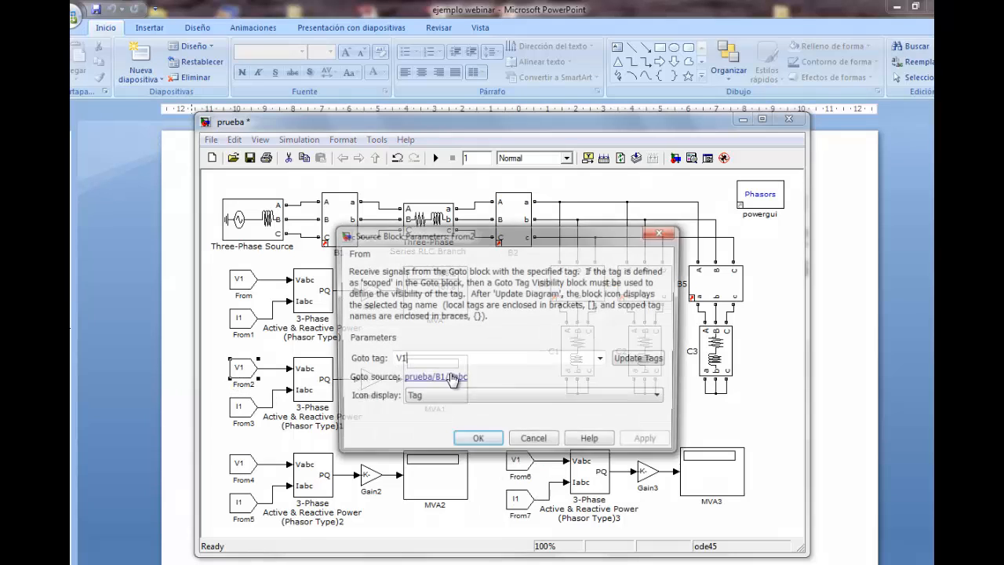
key("BackSpace")
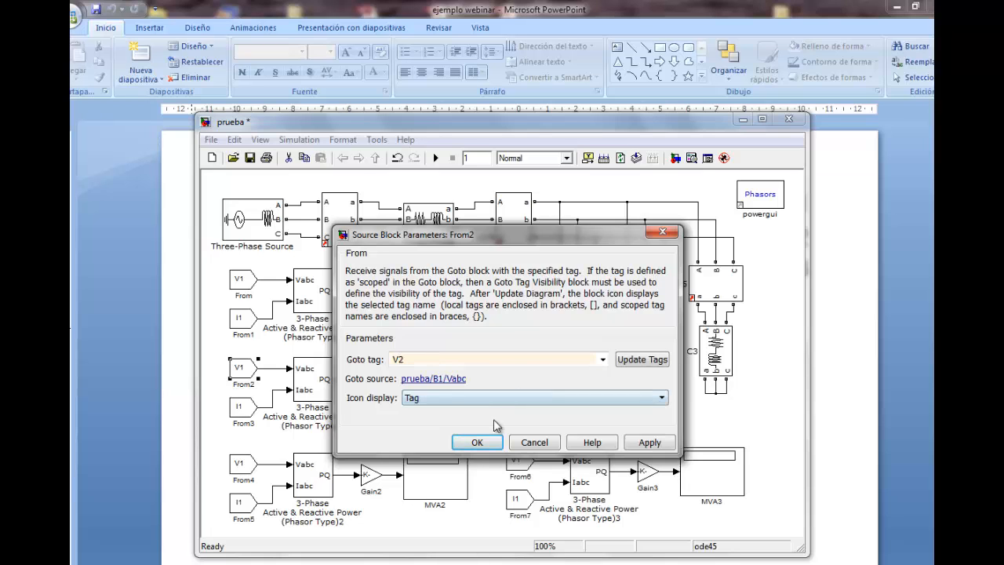
left_click(480, 442)
double_click(244, 407)
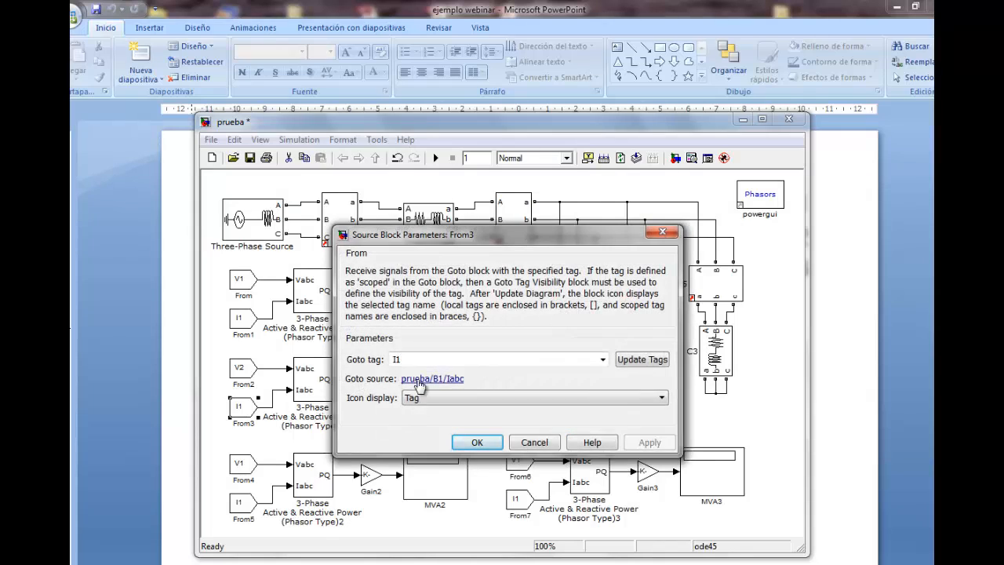
double_click(423, 360)
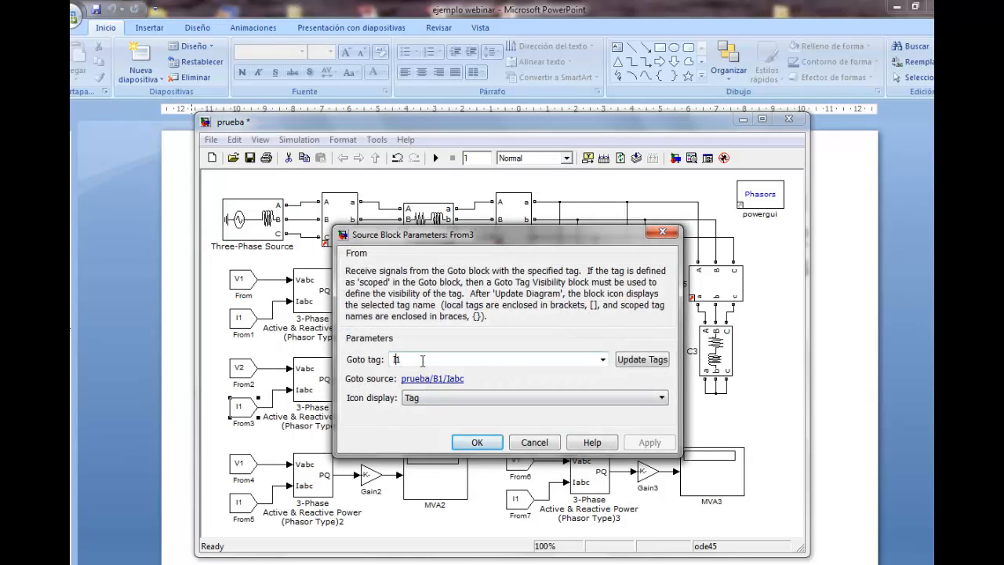
type("IC1")
left_click(477, 443)
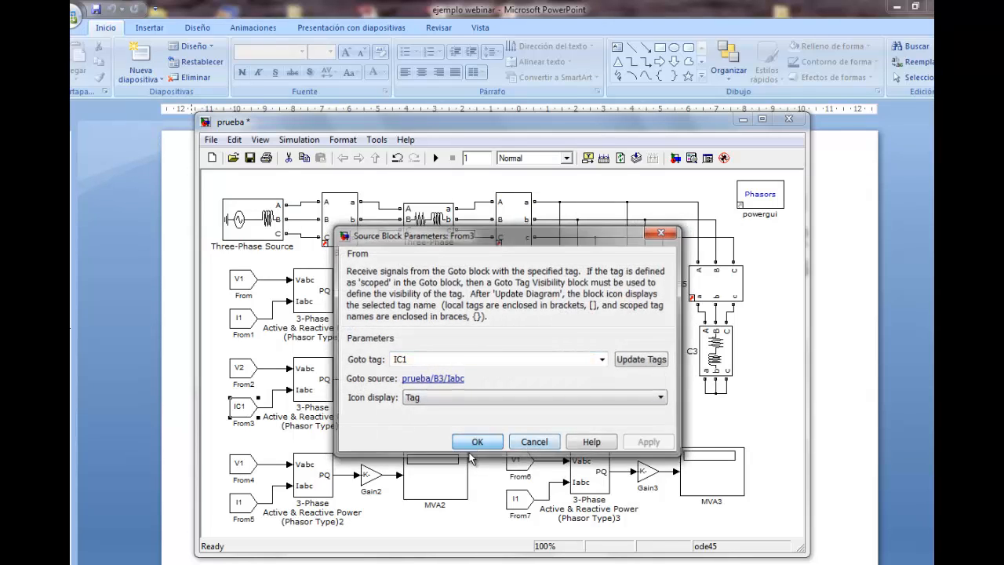
Set the second copied chain's Goto tags to V2 in From4 and IC2 in From5
double_click(243, 468)
key("BackSpace")
type("2")
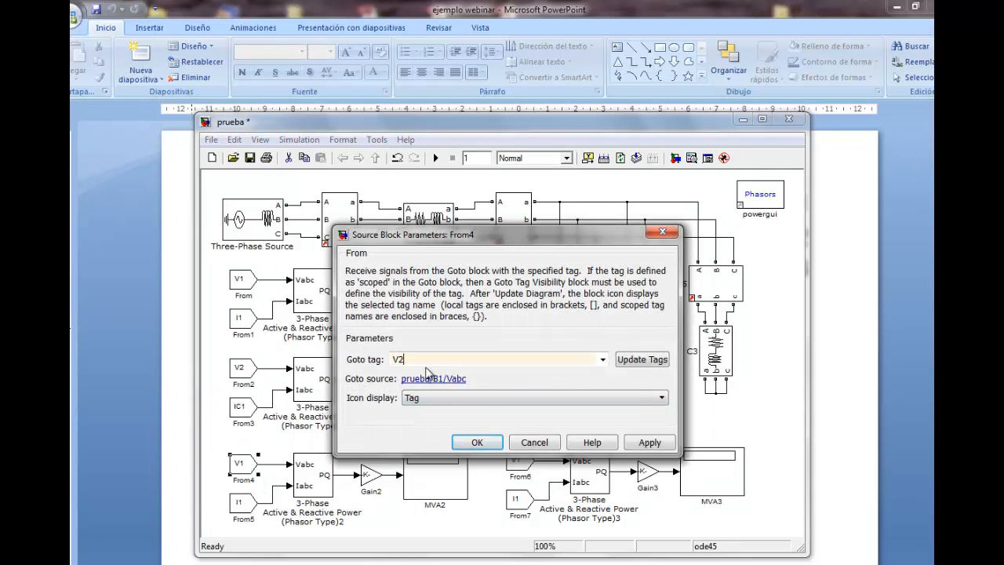
left_click(475, 442)
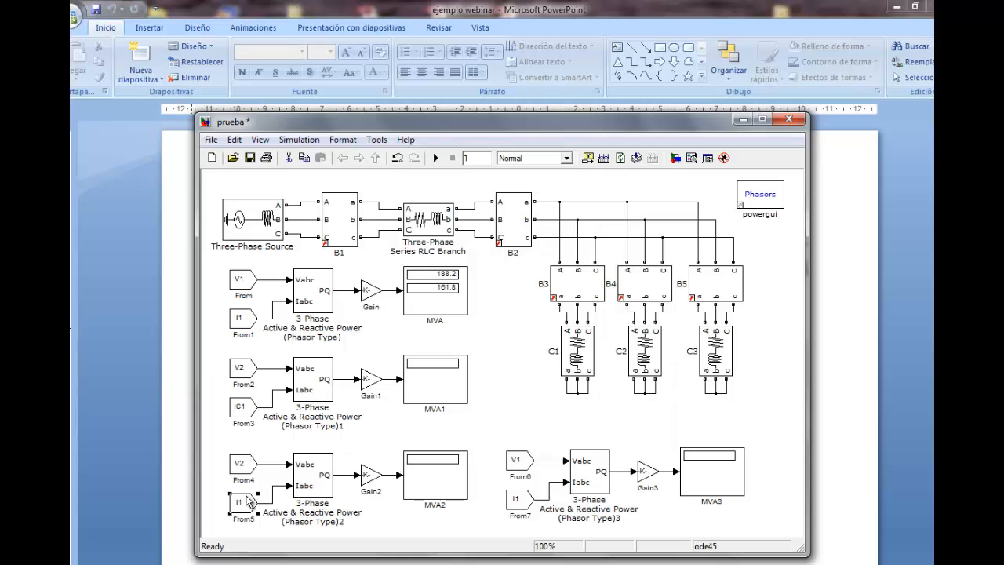
double_click(250, 502)
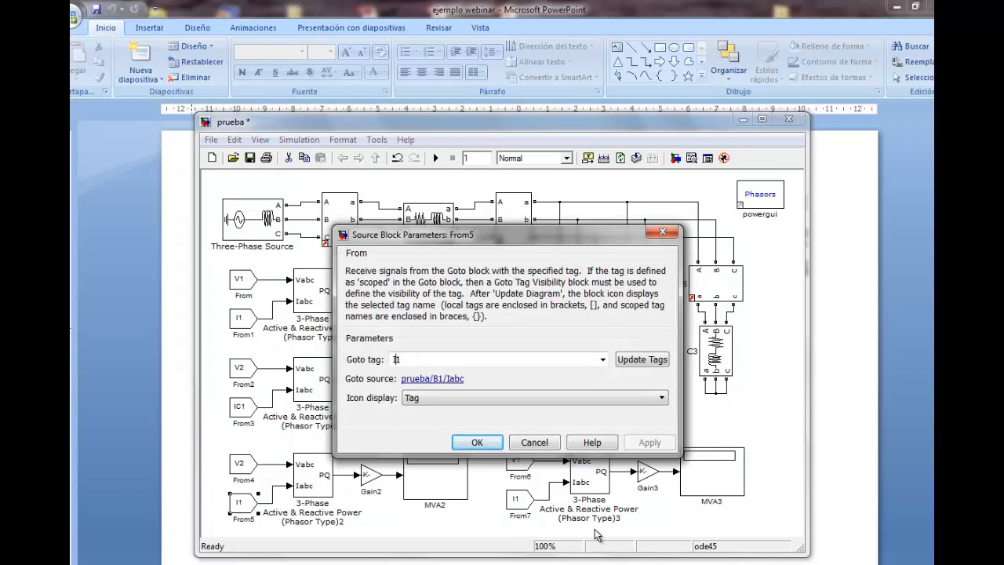
type("C2")
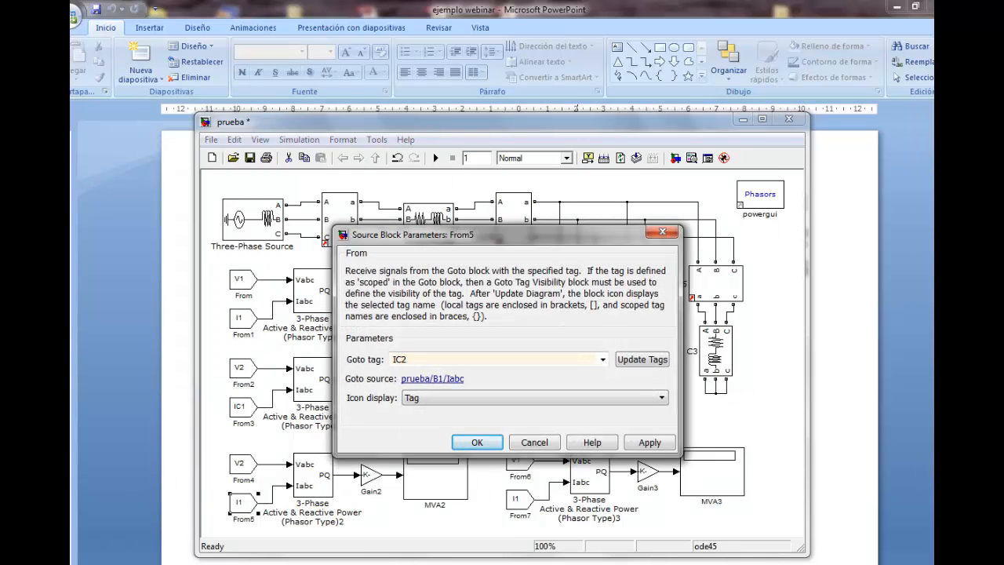
left_click(477, 442)
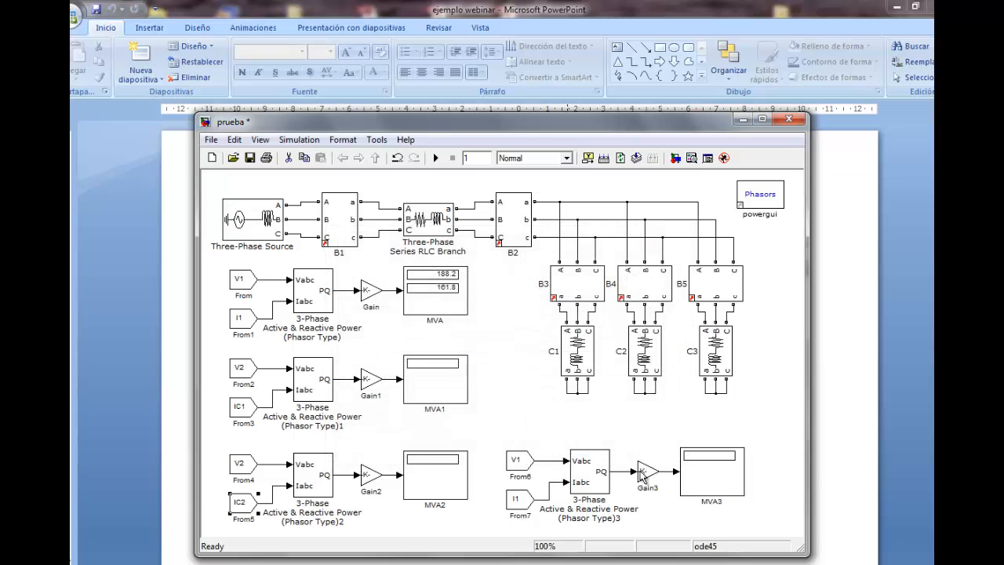
Set the third copied chain's Goto tags to V2 in From6 and IC3 in From7, and run the simulation
double_click(518, 467)
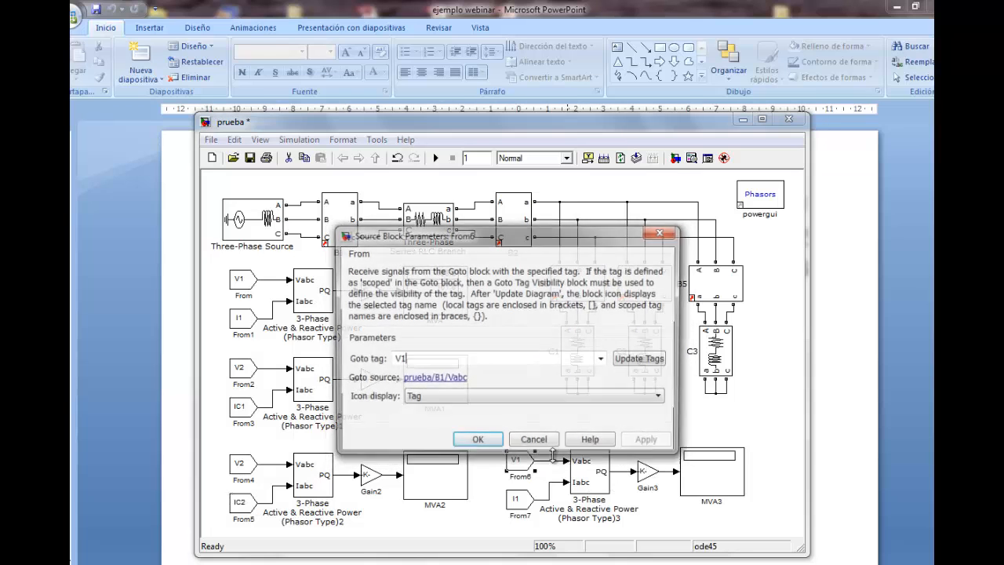
left_click(461, 362)
key("BackSpace")
type("2")
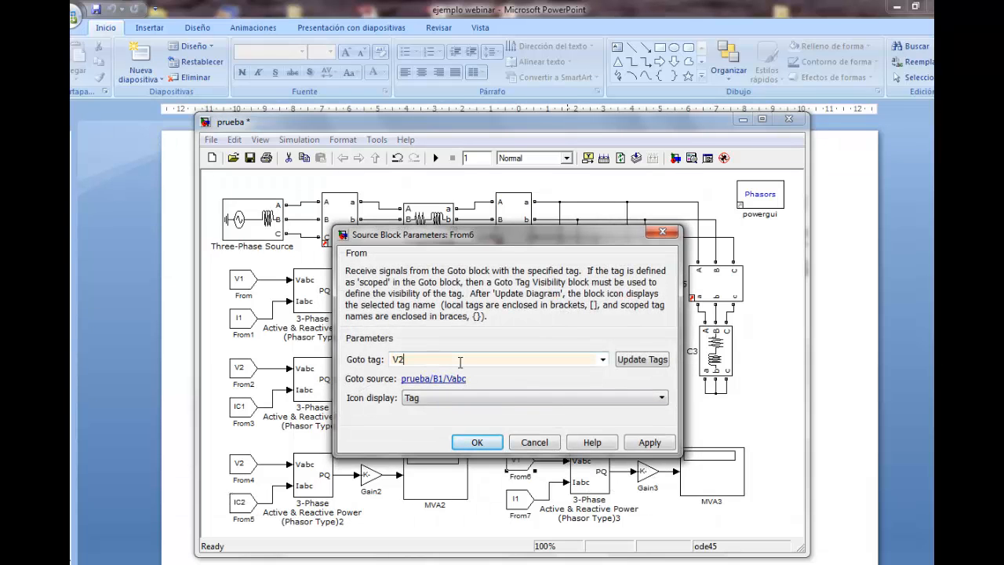
left_click(487, 444)
double_click(515, 504)
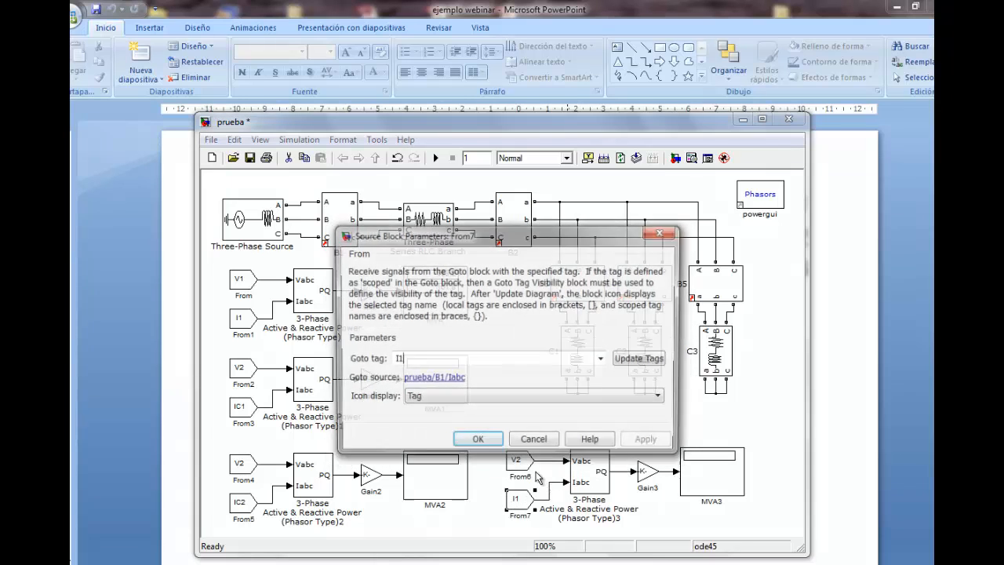
double_click(422, 359)
key("BackSpace")
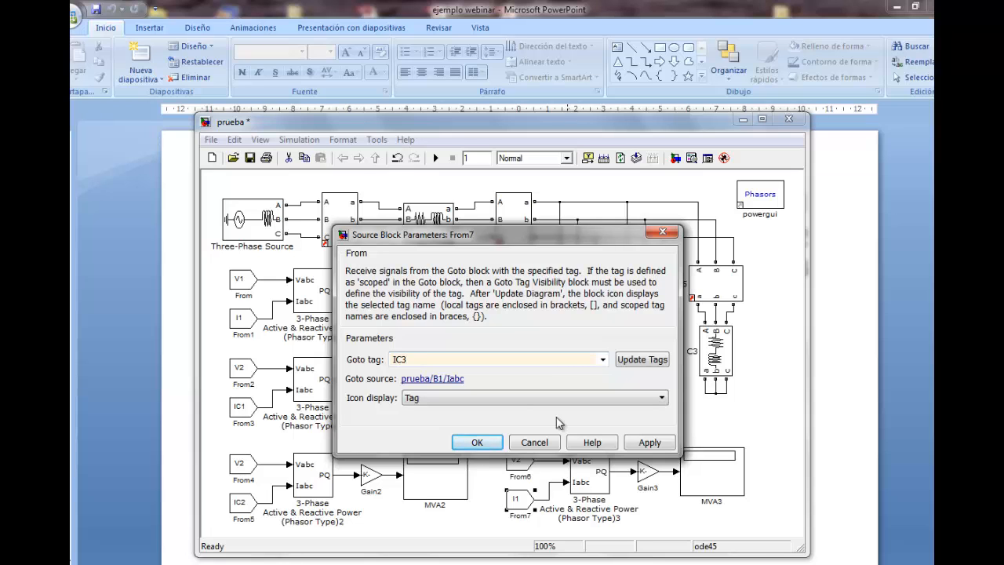
left_click(480, 443)
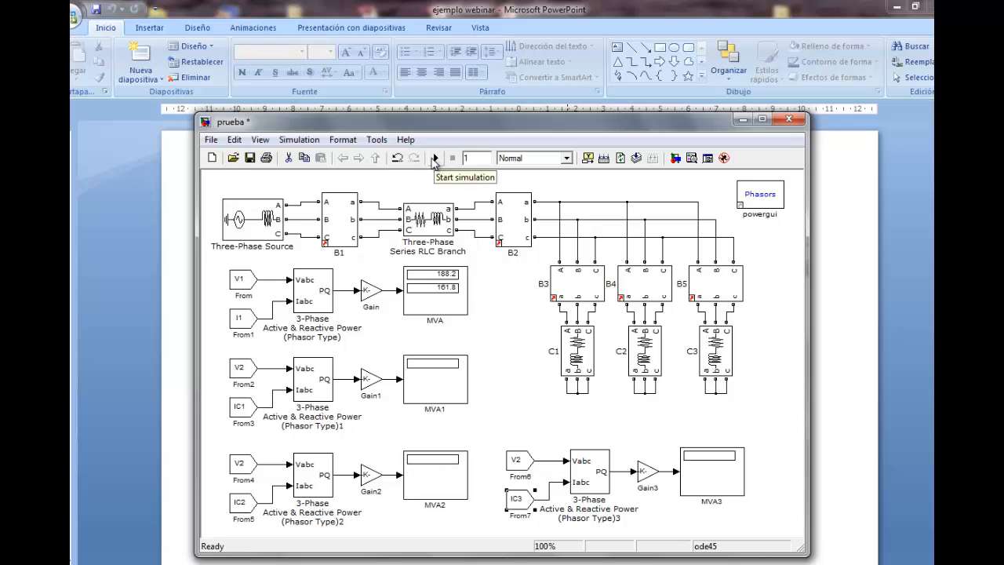
left_click(434, 159)
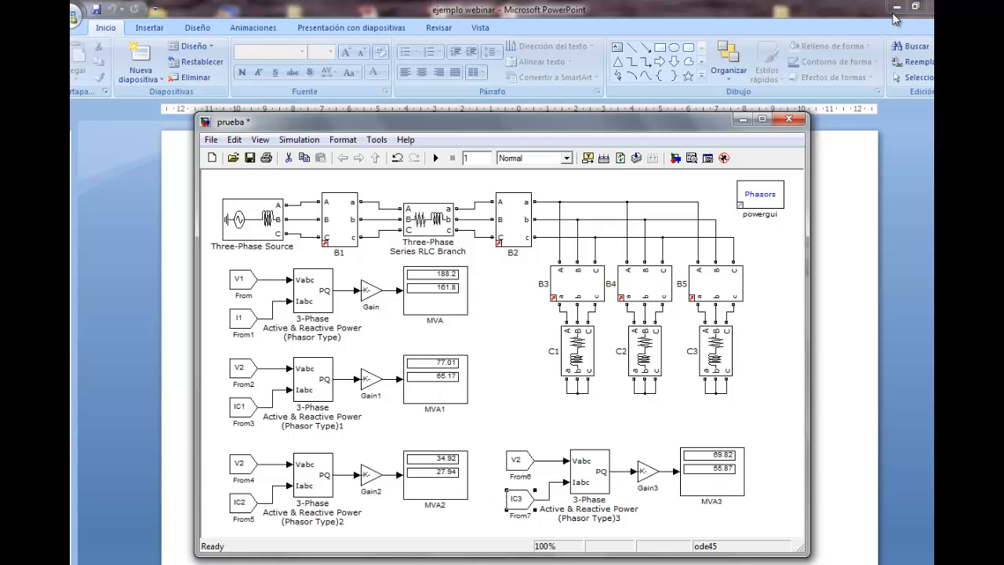
Minimize PowerPoint and bring the Free42 calculator to the front, placed beside the model's MVA displays
left_click(895, 8)
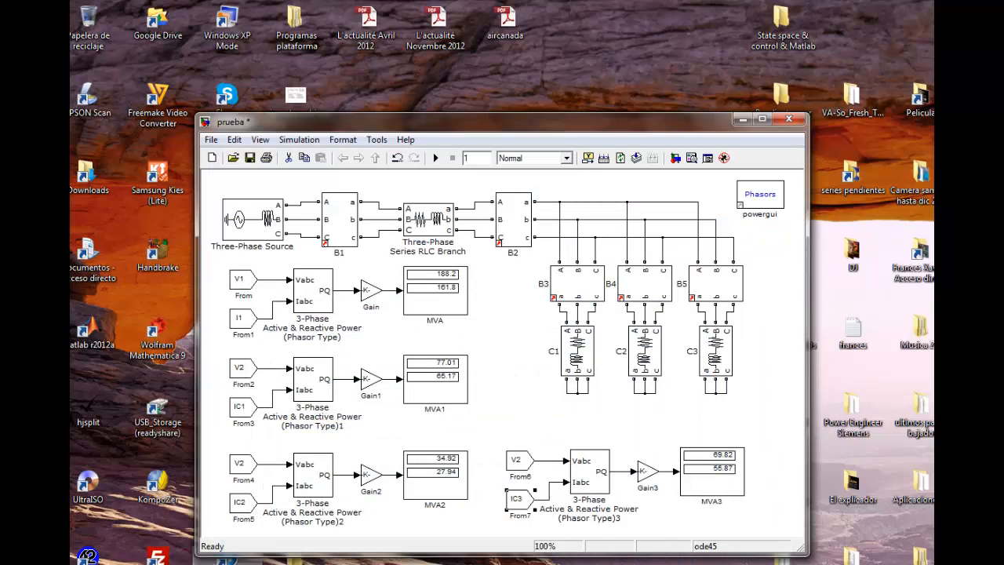
left_click(227, 564)
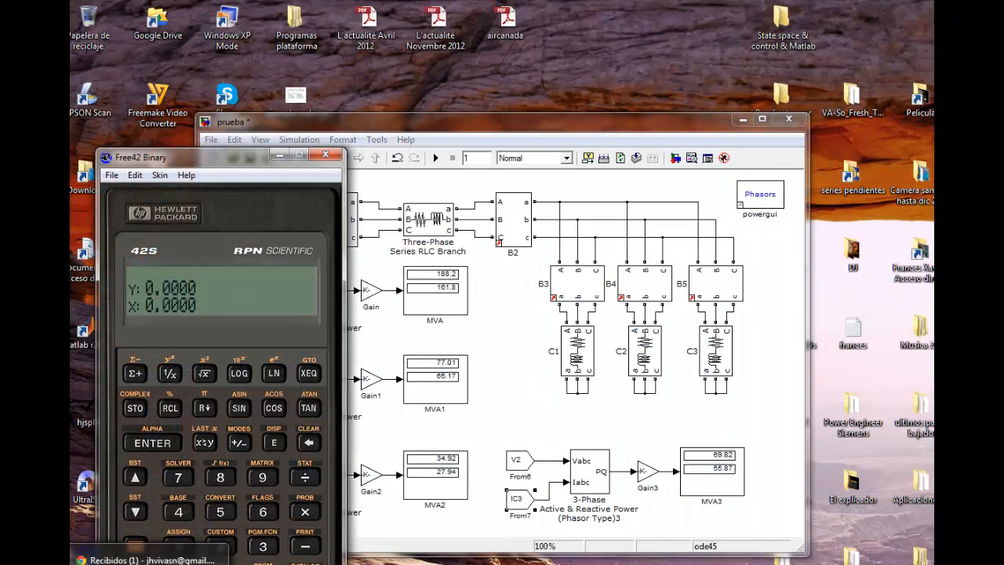
mouse_move(293, 564)
left_click(326, 562)
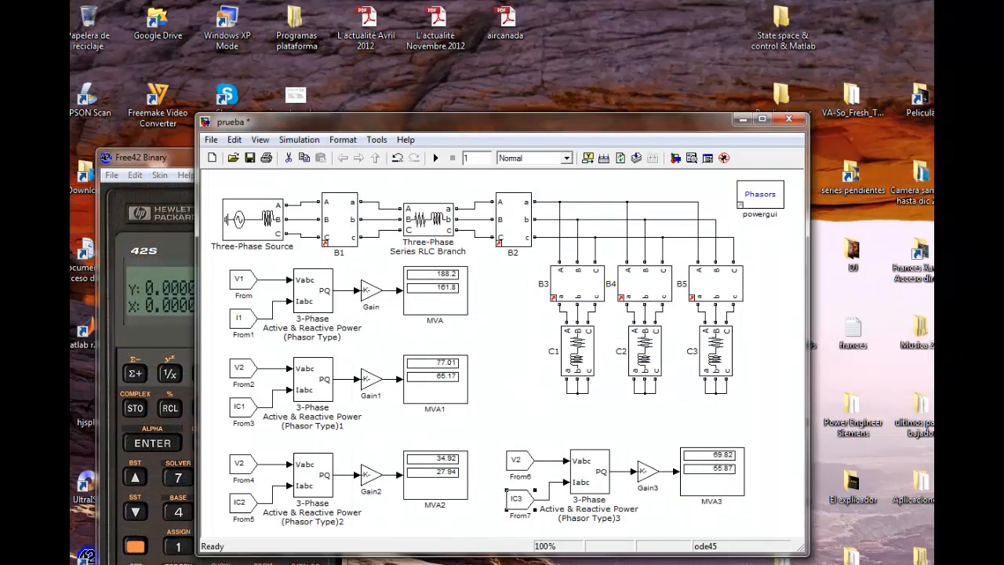
left_click_drag(140, 162, 169, 125)
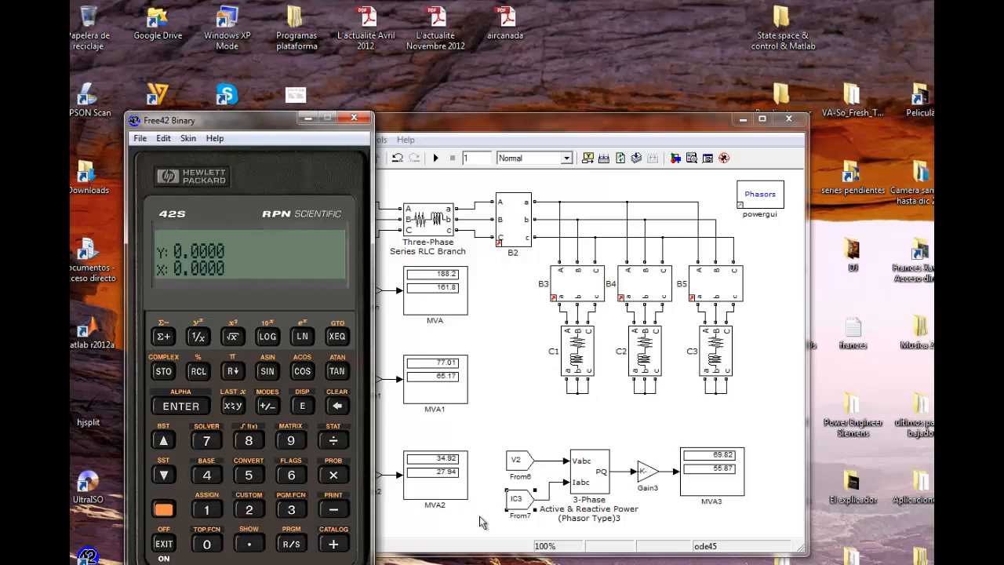
Bring the prueba model window forward and arrange it beside the Free42 calculator, keeping the keypad and all four MVA displays in view
left_click_drag(277, 118, 276, 94)
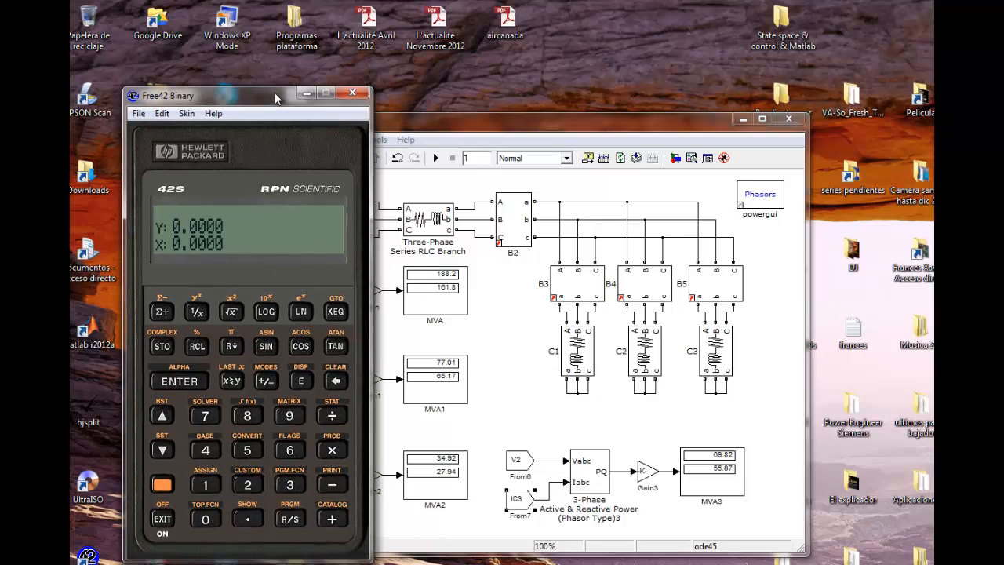
left_click(295, 564)
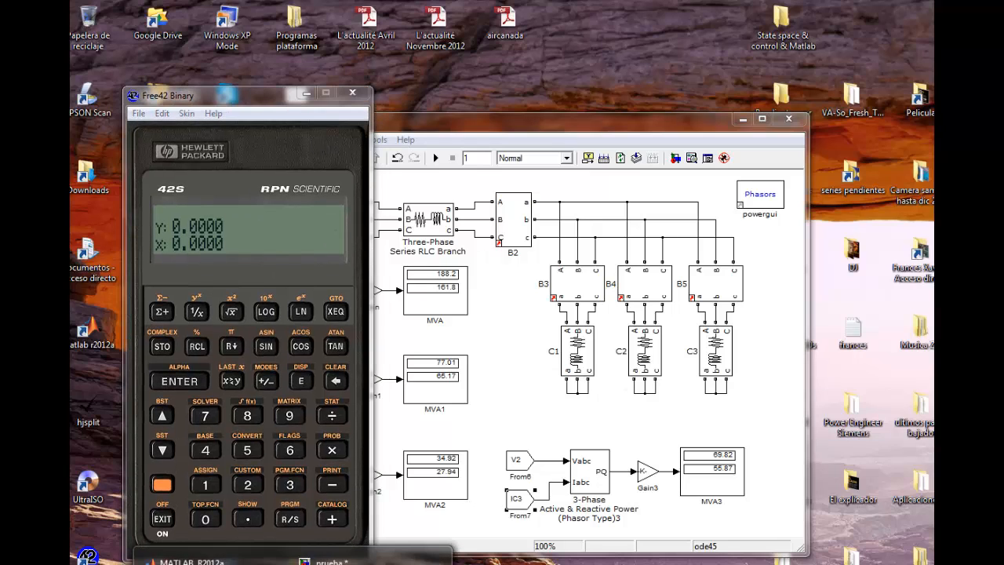
left_click(216, 561)
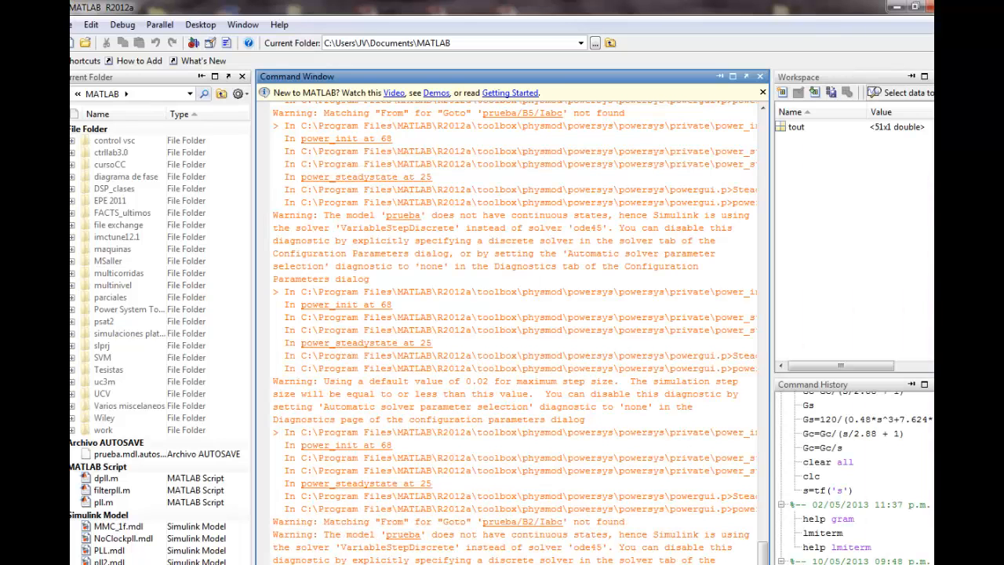
key("alt+Tab")
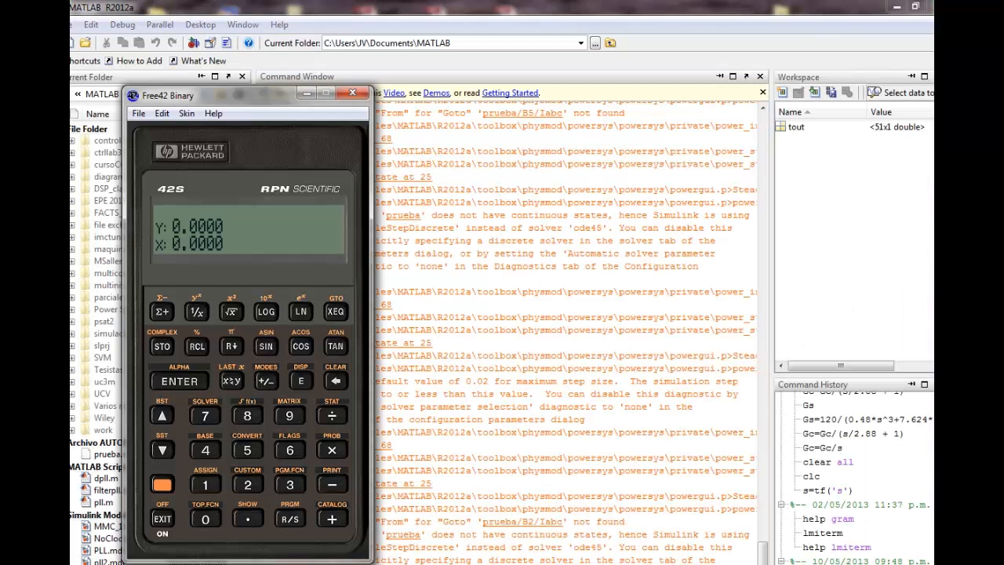
left_click(294, 564)
left_click(377, 561)
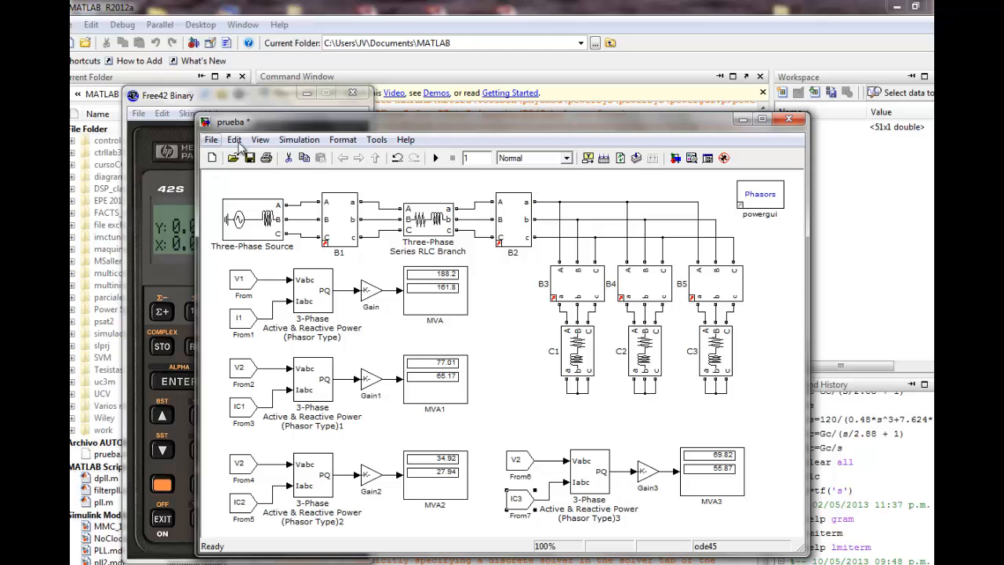
left_click_drag(618, 117, 677, 122)
left_click_drag(211, 102, 200, 100)
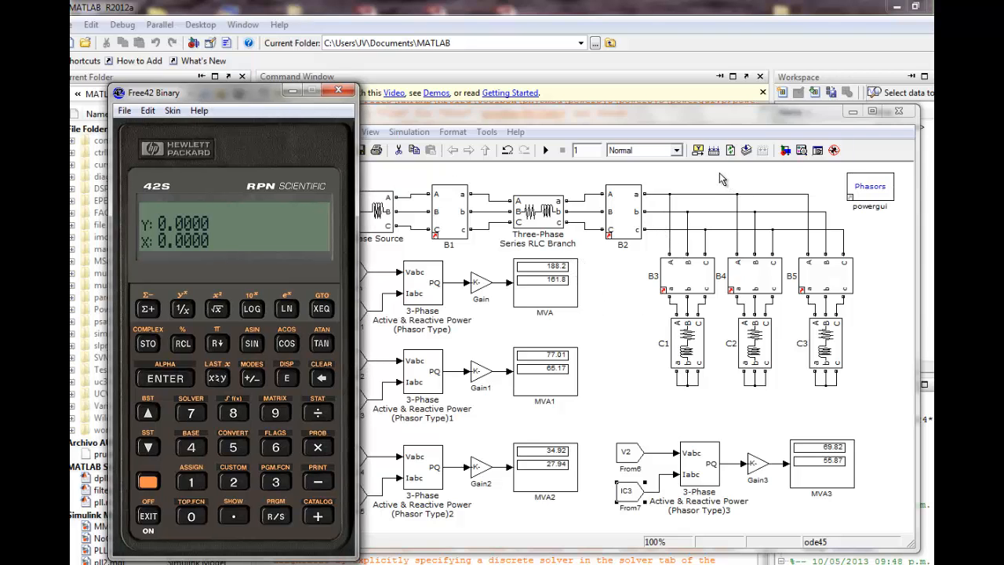
left_click_drag(648, 113, 632, 116)
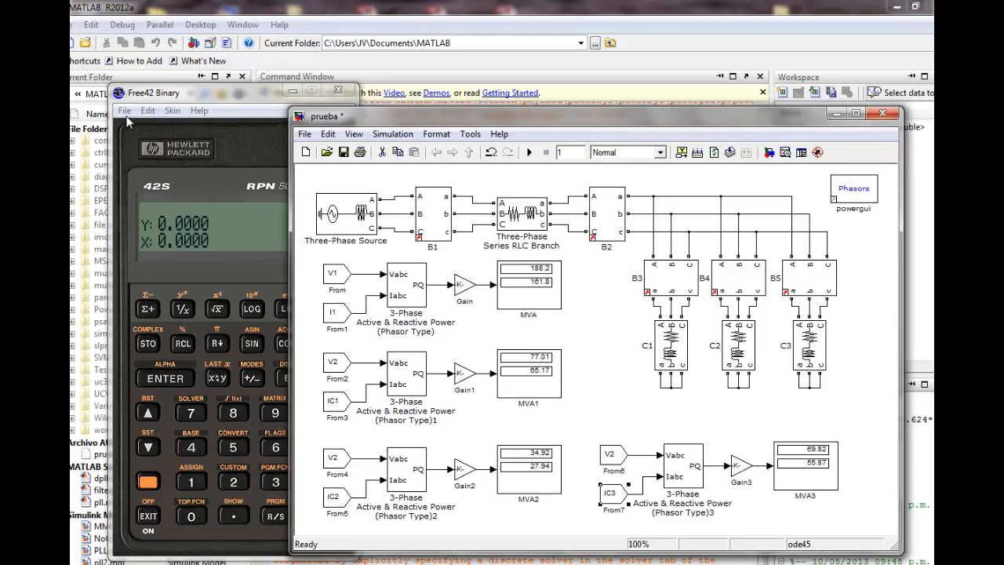
left_click(204, 100)
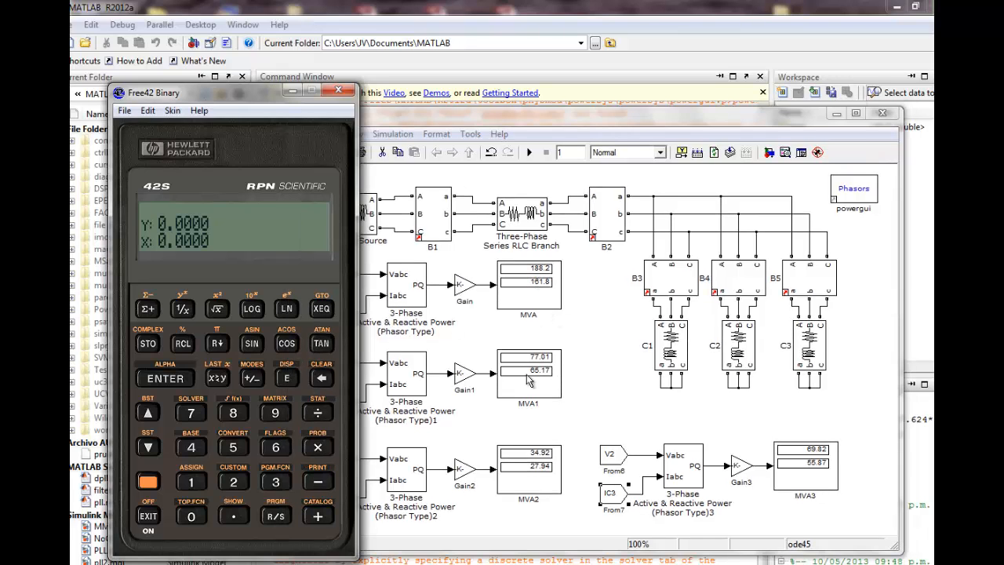
Add the active powers of the first two loads on the RPN calculator, 77.01 plus 34.92
double_click(193, 412)
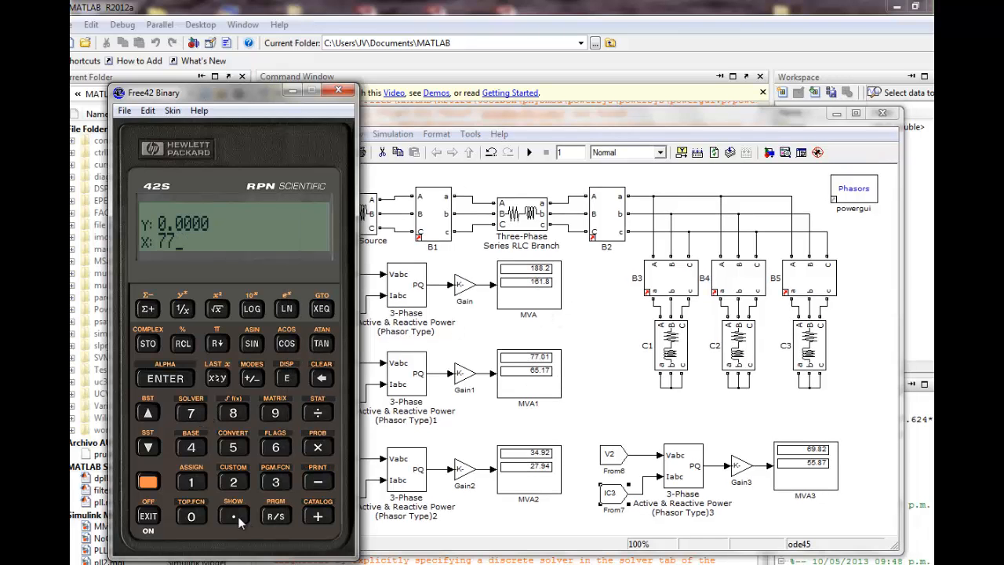
left_click(192, 516)
left_click(191, 481)
left_click(178, 380)
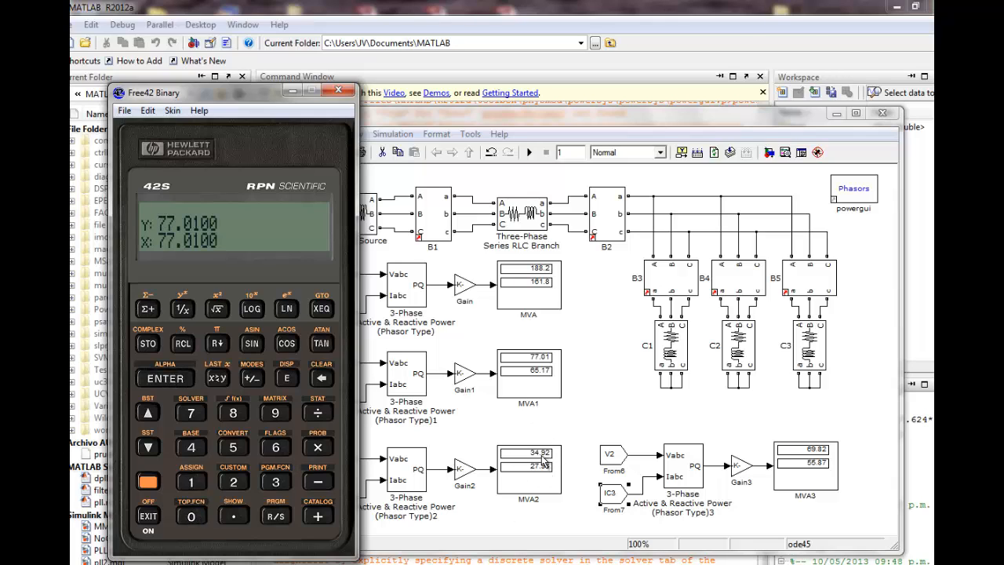
left_click(289, 485)
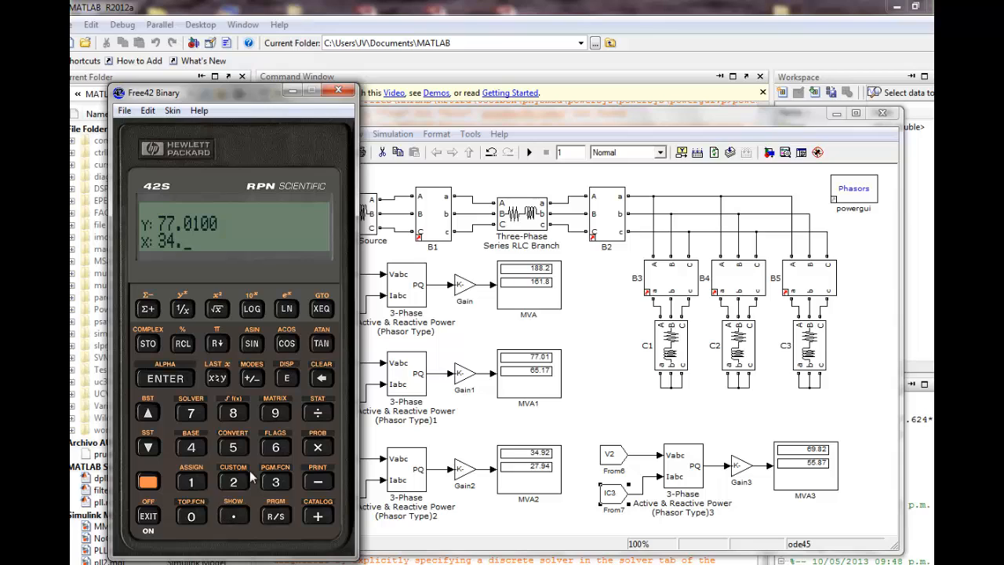
left_click(275, 413)
left_click(233, 481)
left_click(318, 516)
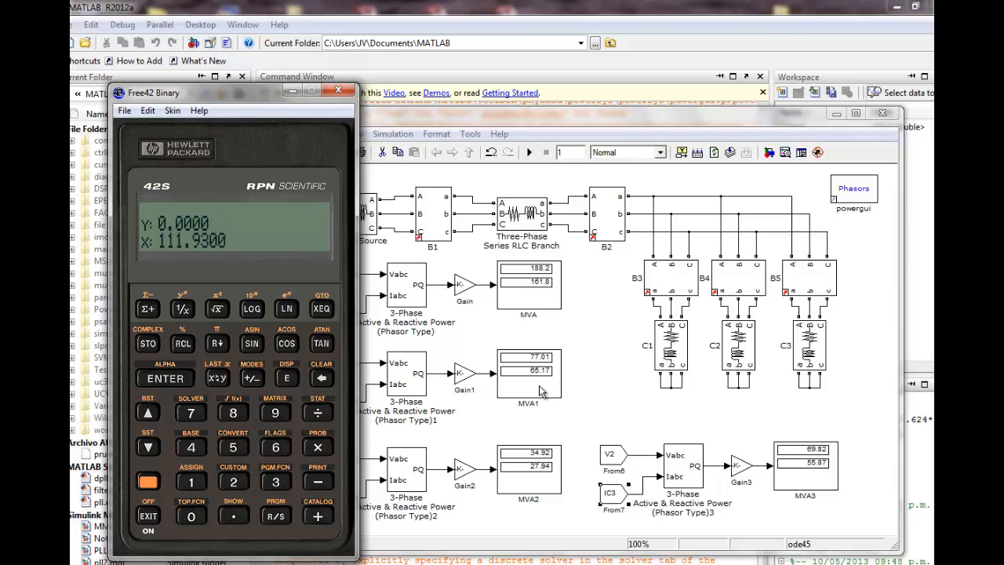
Add the third load's active power, 69.82, to the calculator's running sum
left_click(275, 449)
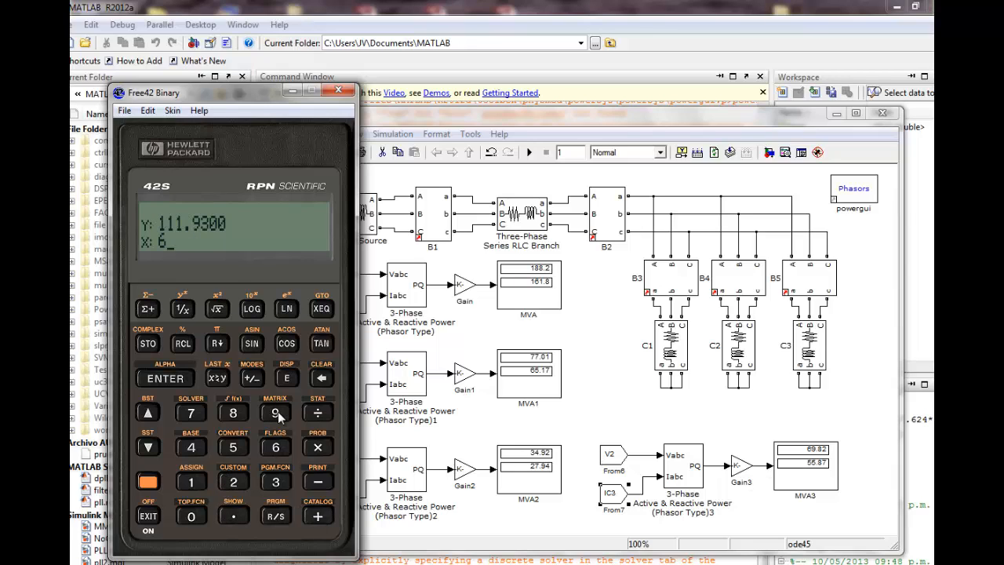
left_click(275, 413)
left_click(234, 481)
left_click(318, 517)
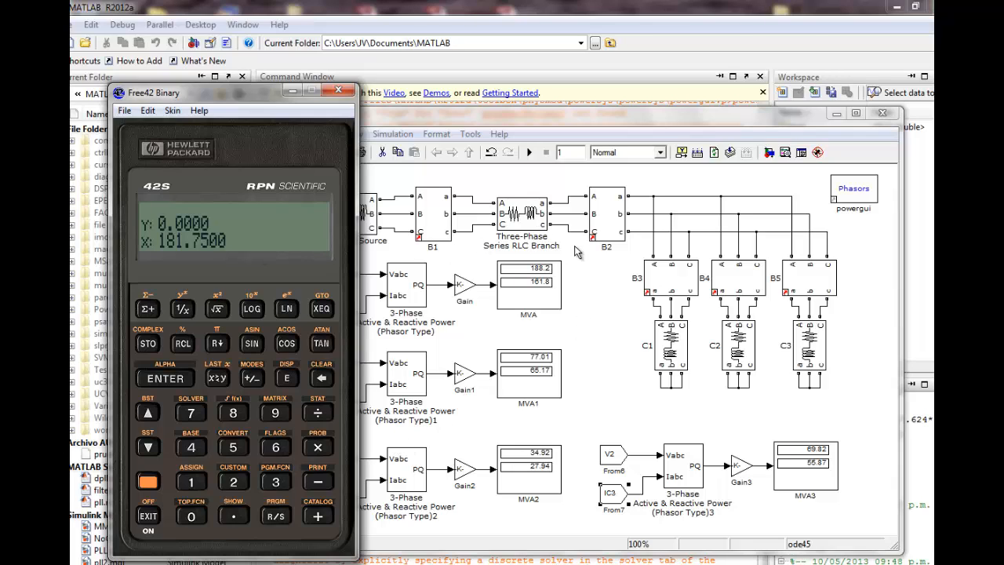
Add the reactive powers of the first two loads on the calculator, 65.17 plus 27.94
left_click(277, 447)
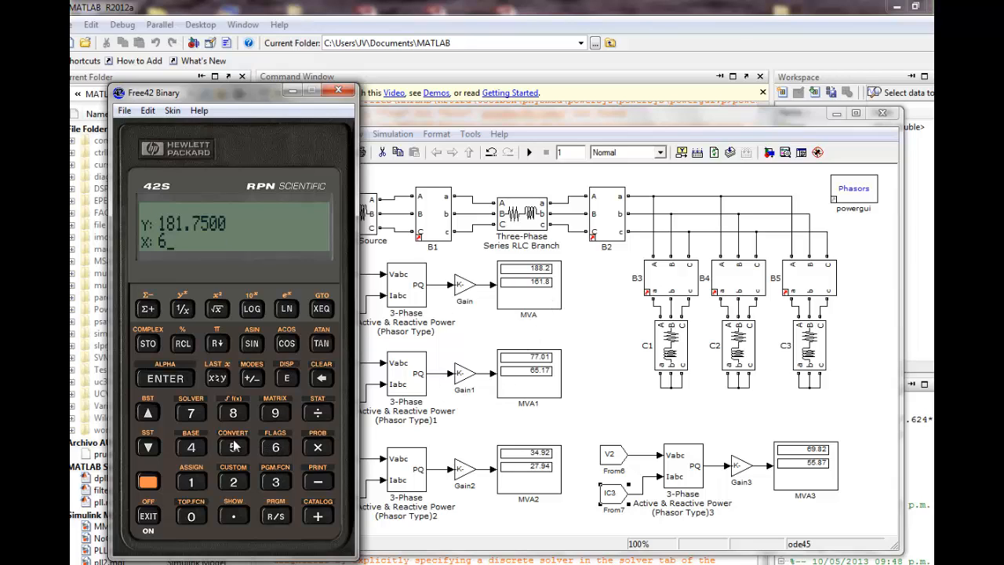
left_click(235, 447)
left_click(235, 515)
left_click(189, 482)
left_click(191, 413)
left_click(166, 378)
left_click(233, 482)
left_click(190, 413)
left_click(233, 517)
left_click(276, 413)
left_click(192, 446)
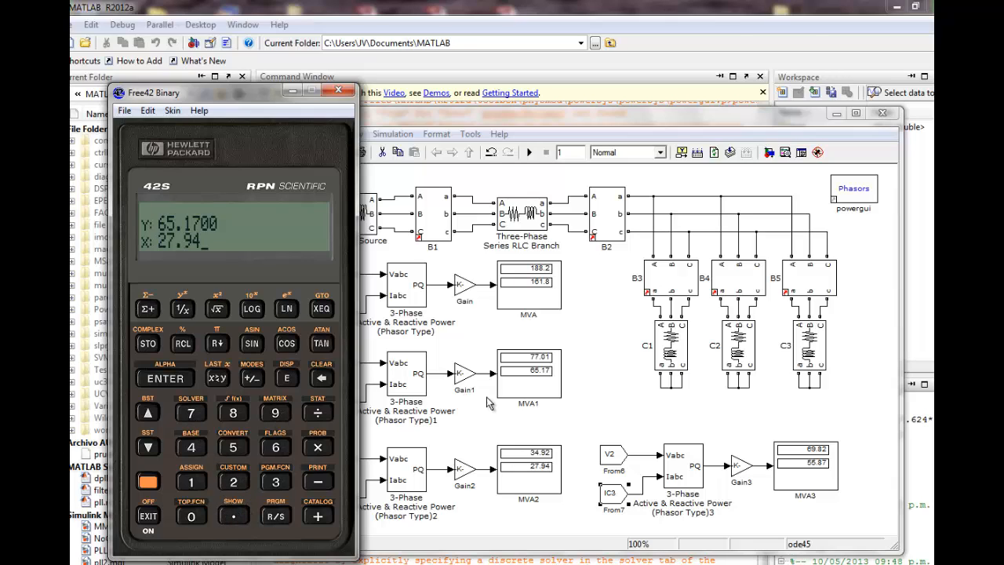
left_click(319, 516)
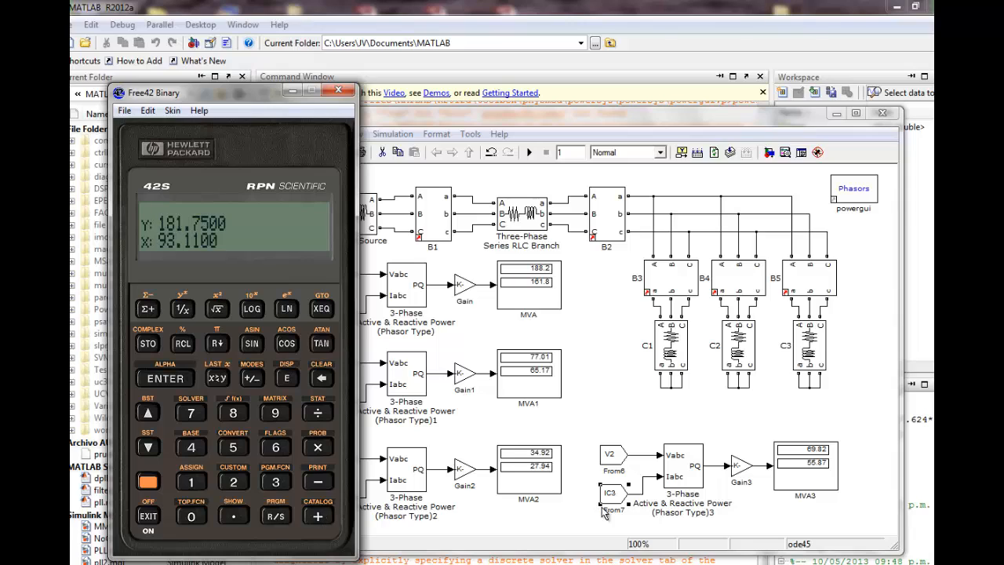
Add the third load's reactive power, 55.87, to the reactive sum and close the calculator
left_click(235, 456)
left_click(235, 456)
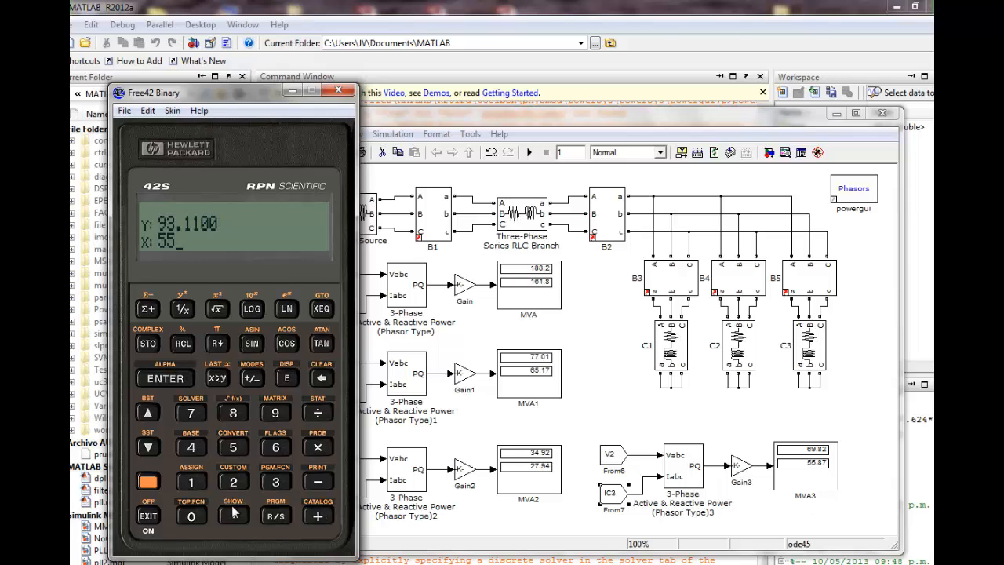
left_click(206, 412)
left_click(322, 516)
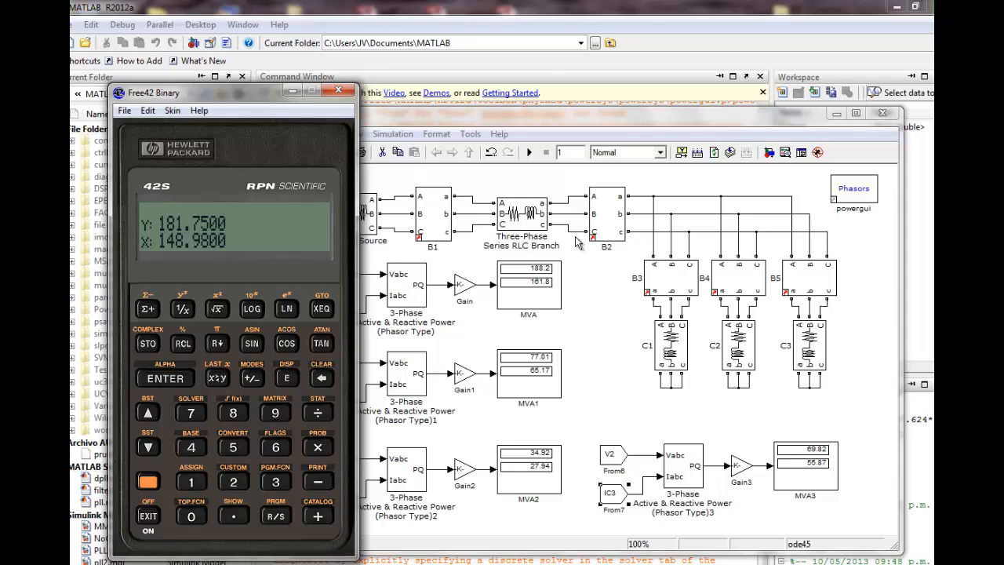
left_click(338, 91)
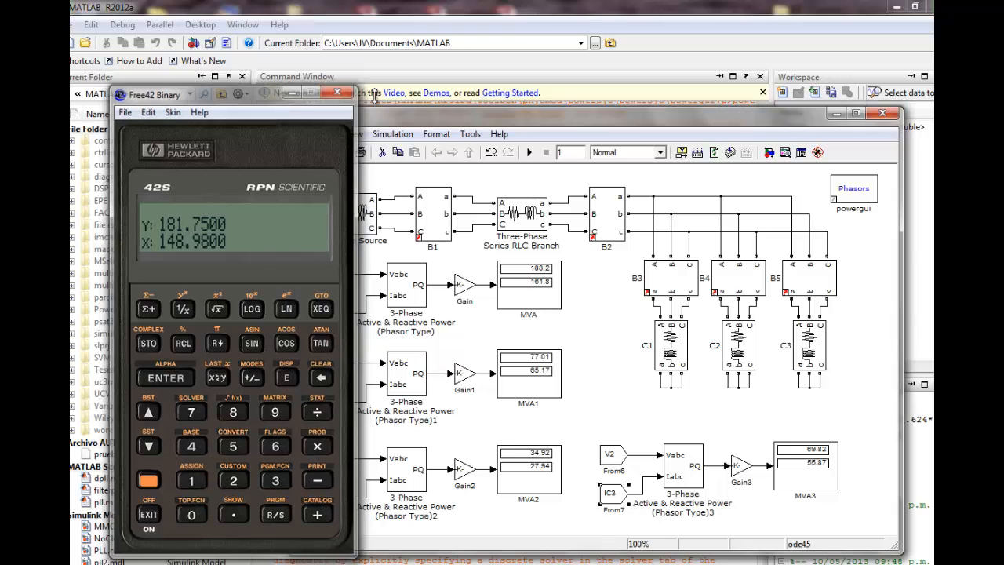
Open powergui's steady-state voltages and currents for the model and place the full measurement list beside the MVA displays
double_click(874, 194)
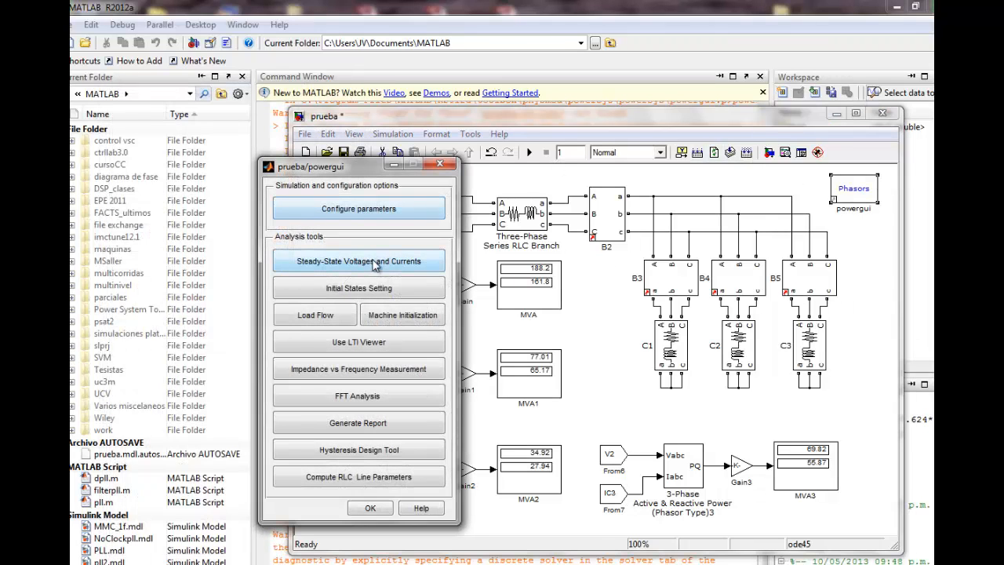
left_click(376, 263)
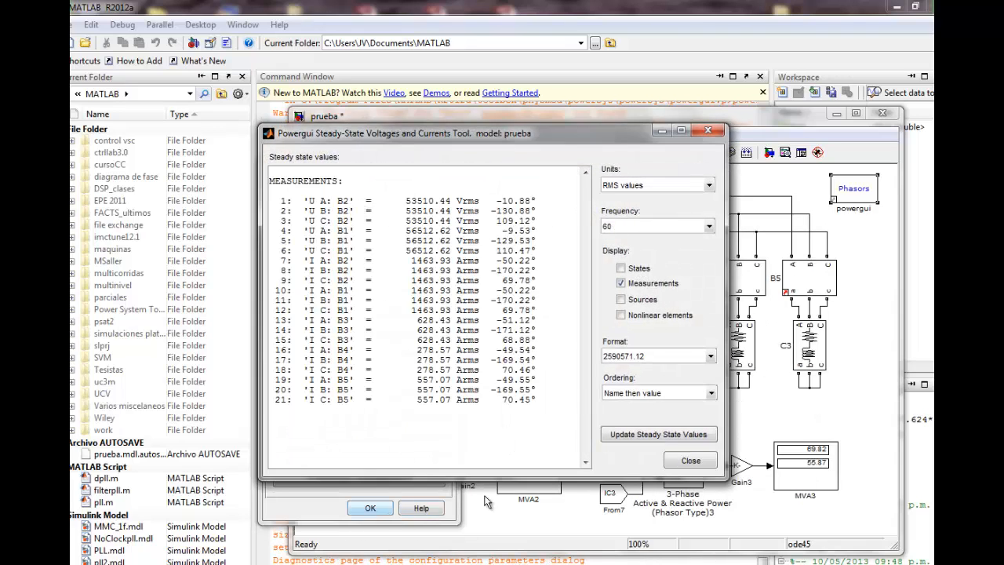
left_click_drag(449, 137, 226, 187)
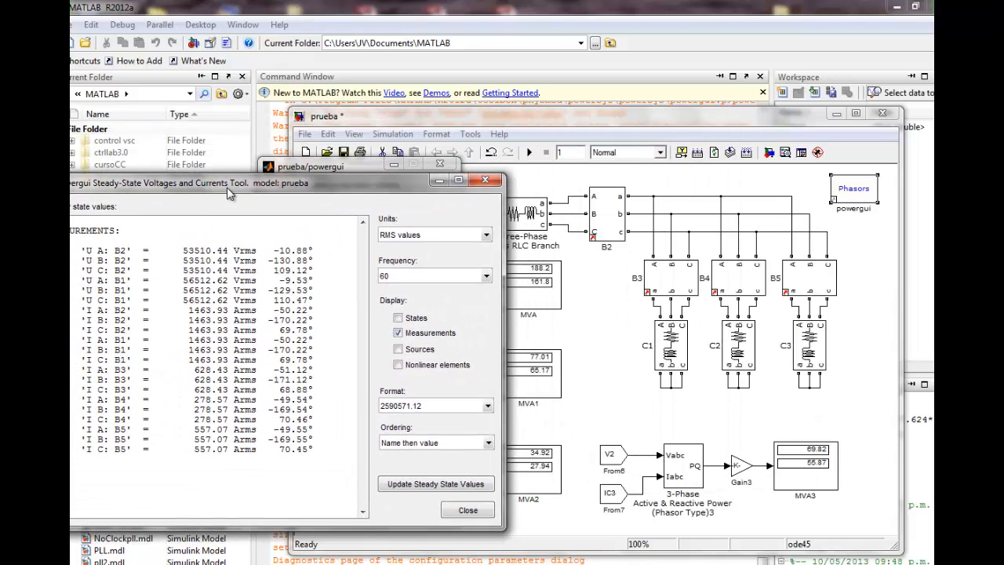
left_click_drag(534, 126, 594, 126)
left_click(262, 184)
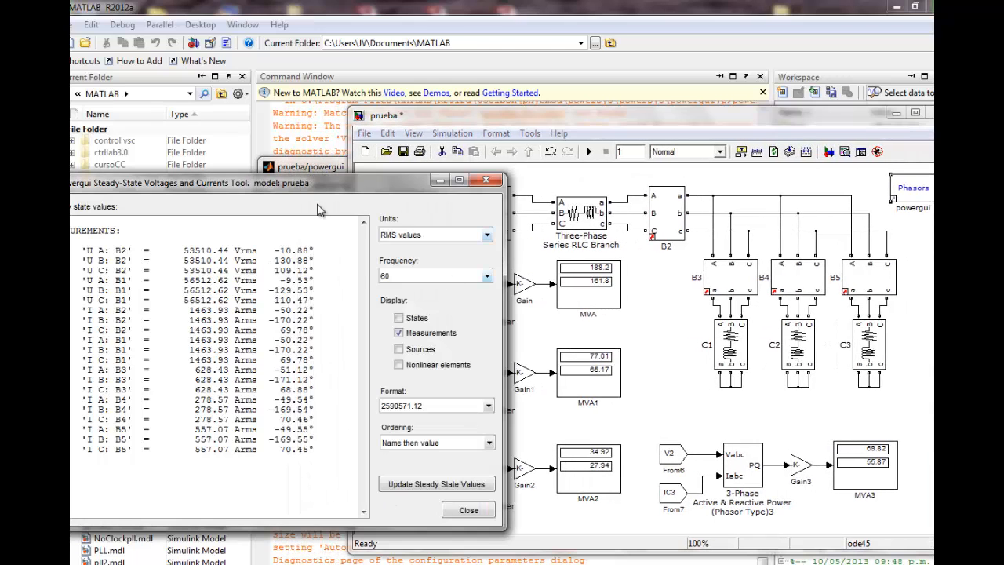
mouse_move(340, 180)
left_mouse_down()
mouse_move(369, 172)
mouse_move(354, 171)
left_mouse_up()
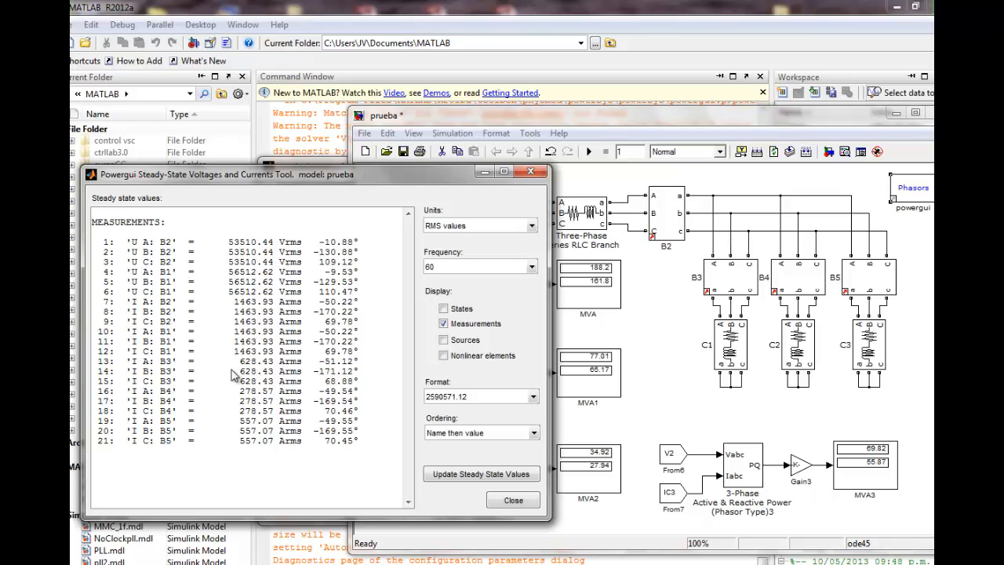